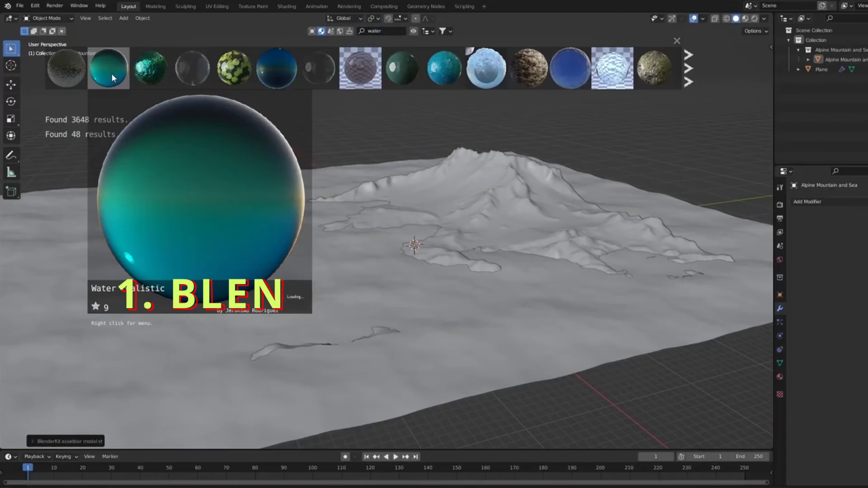
pyautogui.moveTo(112, 78); pyautogui.dragTo(97, 227)
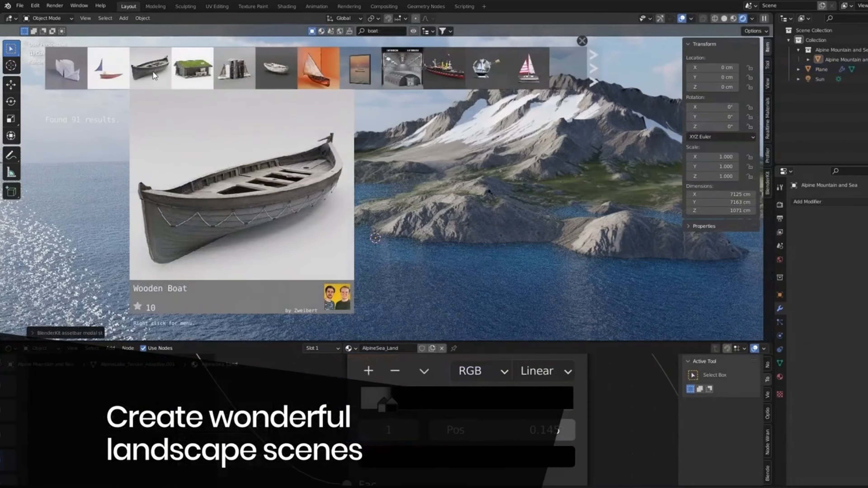
pyautogui.moveTo(154, 76); pyautogui.dragTo(289, 249)
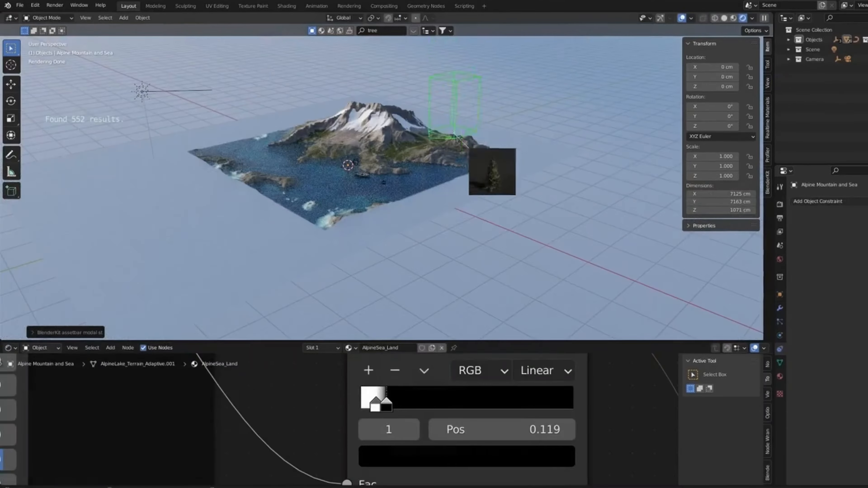
pyautogui.moveTo(467, 151); pyautogui.dragTo(500, 254)
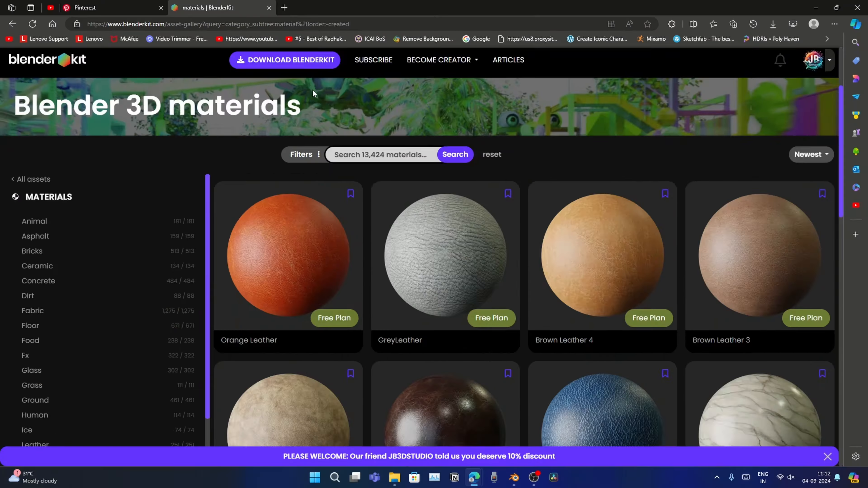
pyautogui.scroll(-3, 313, 92)
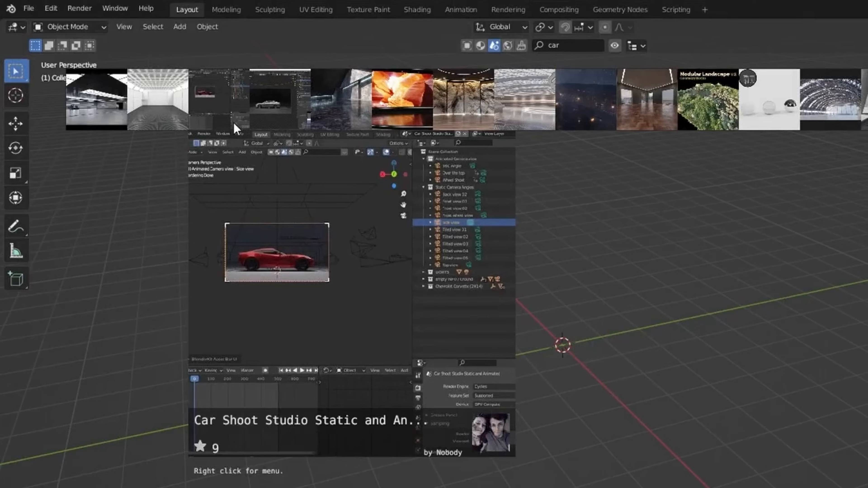
pyautogui.click(236, 128)
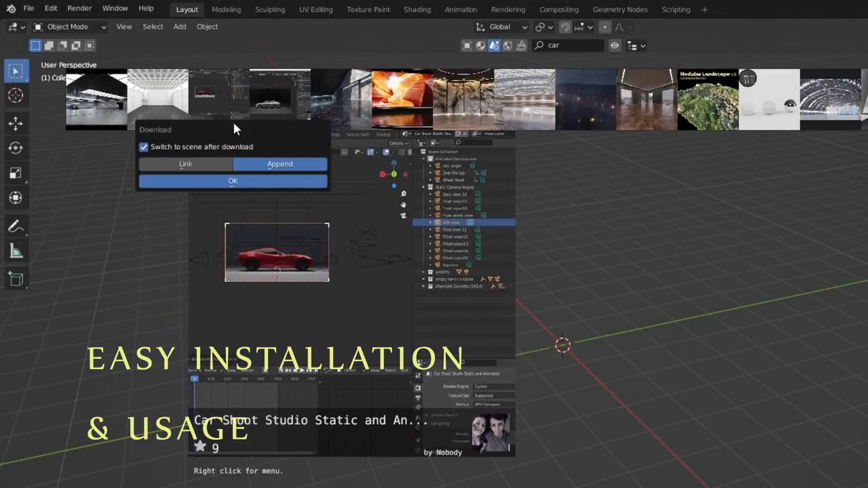
pyautogui.click(239, 180)
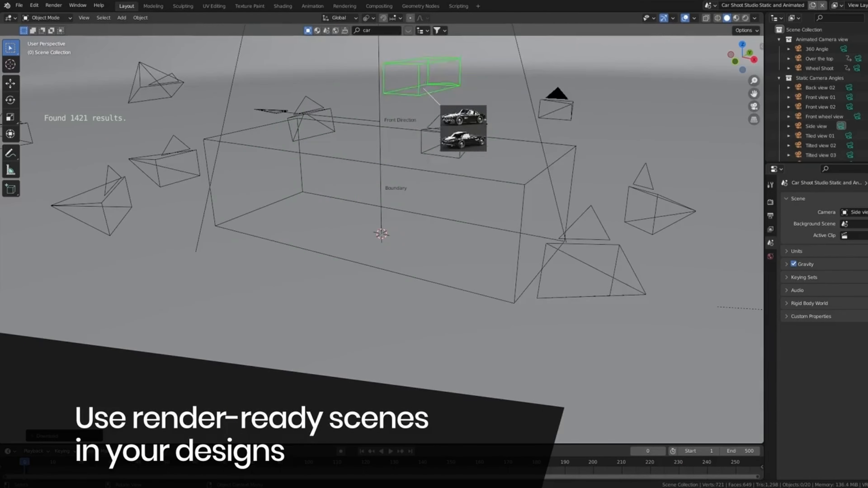
pyautogui.moveTo(455, 132); pyautogui.dragTo(424, 280)
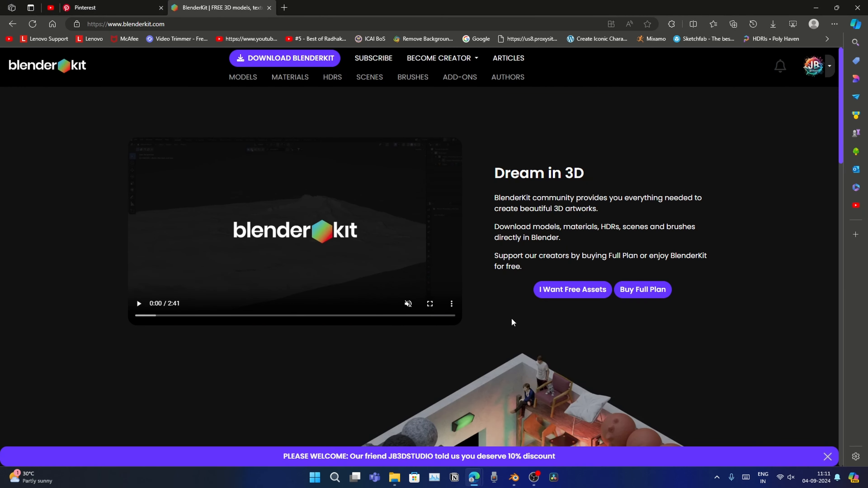
# Browse the BlenderKit website's homepage and its materials and scenes galleries
pyautogui.click(184, 22)
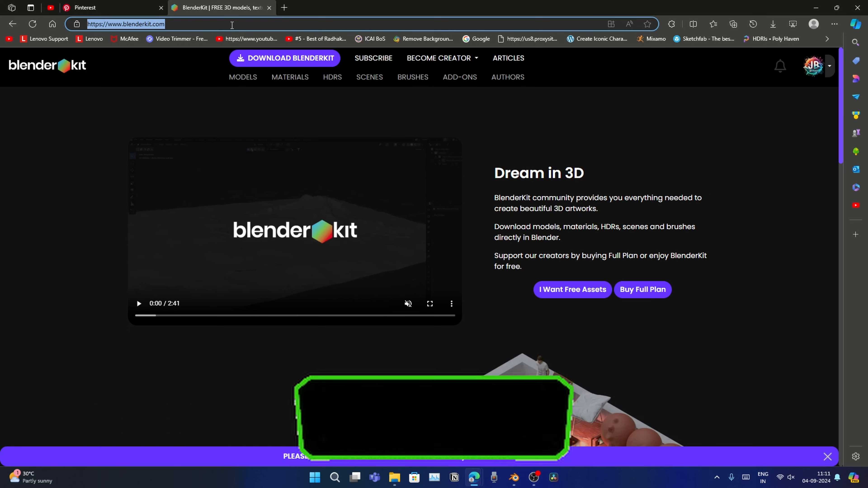
pyautogui.click(519, 192)
pyautogui.scroll(-15, 518, 193)
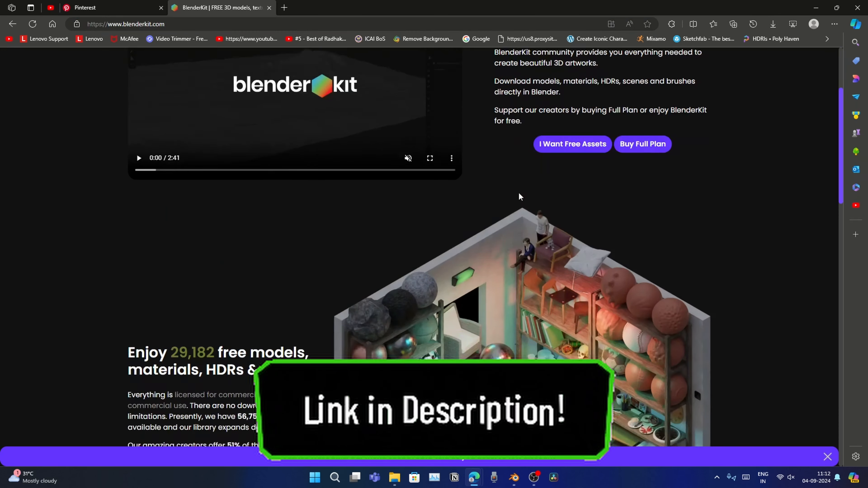
pyautogui.scroll(-10, 532, 145)
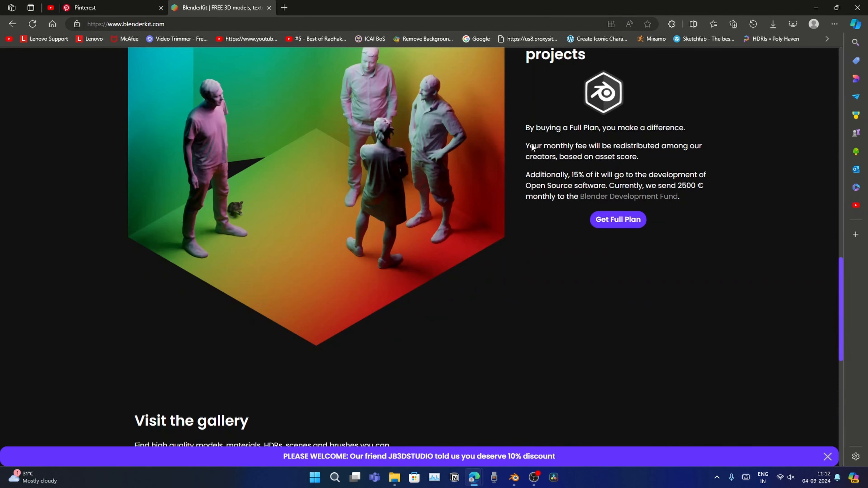
pyautogui.scroll(-7, 531, 144)
pyautogui.scroll(-5, 531, 144)
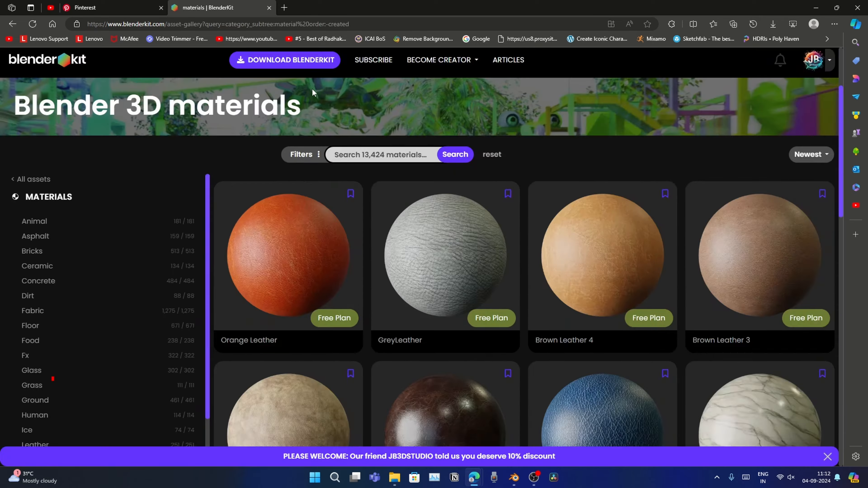
pyautogui.scroll(-4, 312, 88)
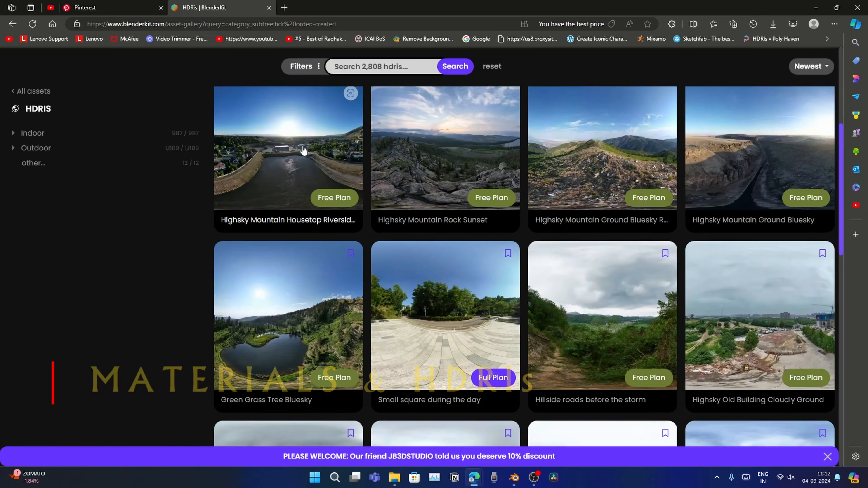
pyautogui.scroll(-5, 304, 150)
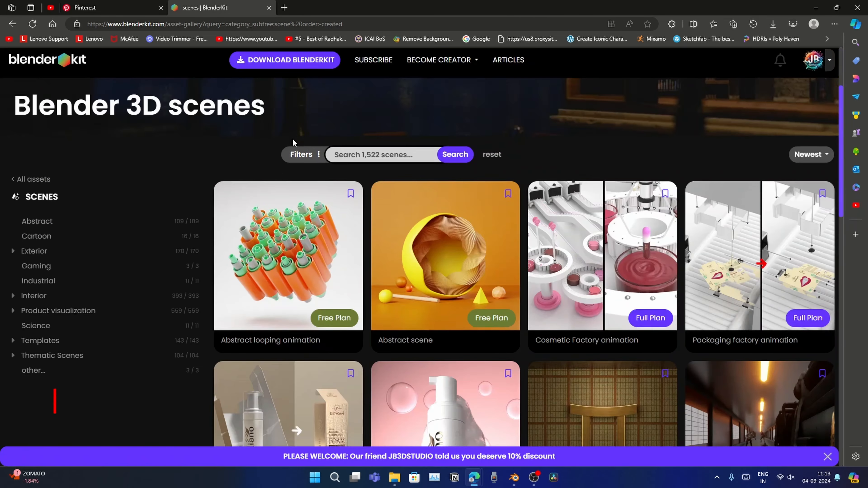
pyautogui.scroll(-8, 296, 154)
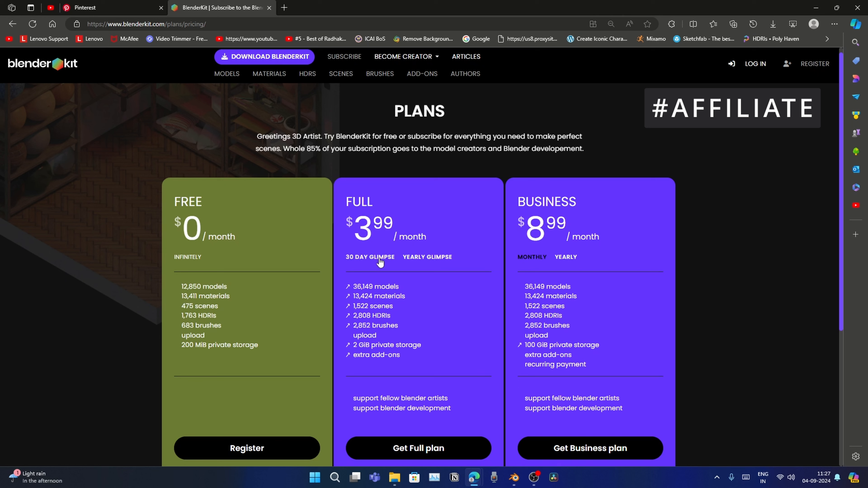
# Compare the Full plan's 30-day and yearly pricing options on the plans page
pyautogui.click(357, 257)
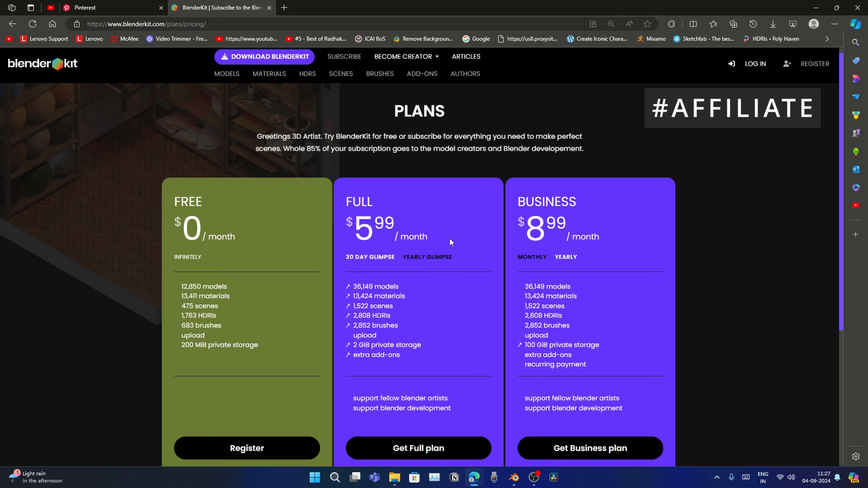
pyautogui.click(434, 263)
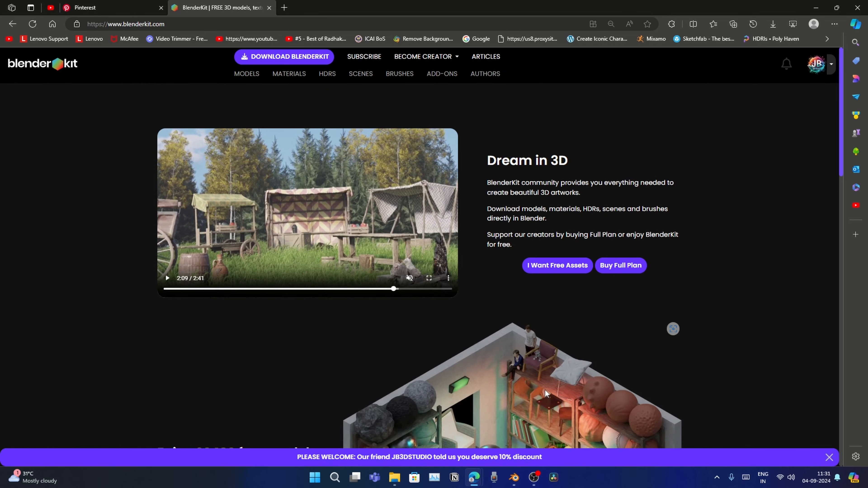
pyautogui.scroll(-7, 533, 342)
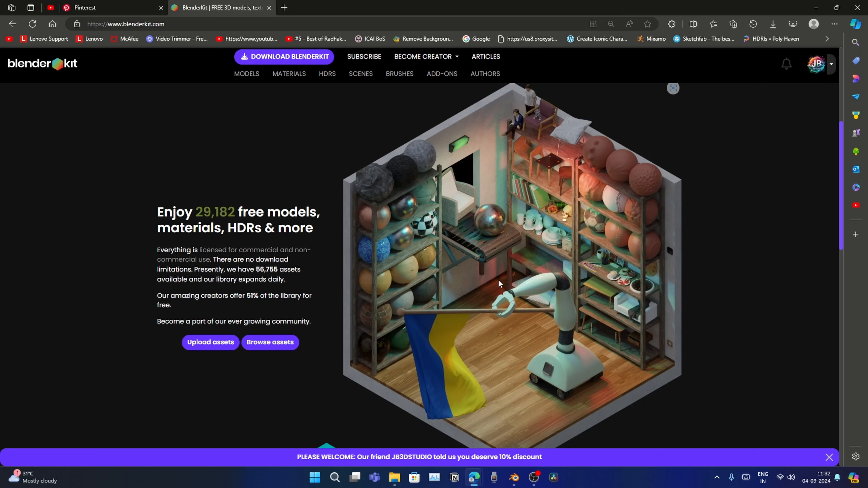
# Download BlenderKit from the website's homepage
pyautogui.scroll(7, 498, 280)
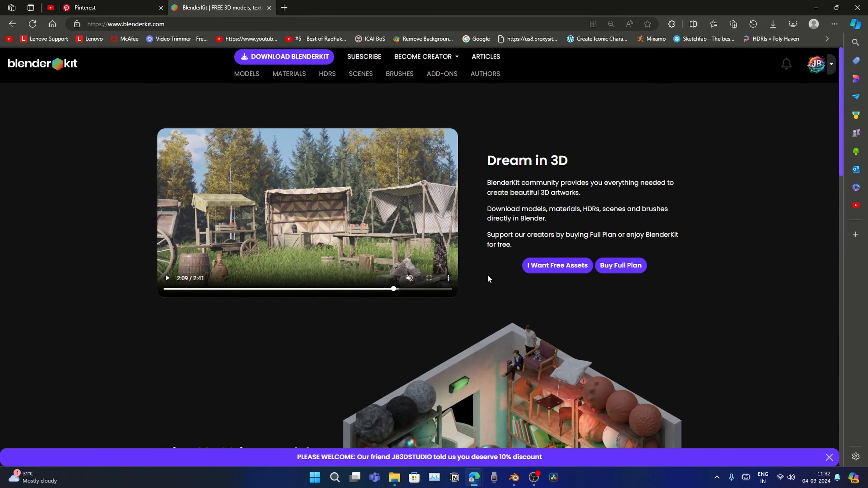
pyautogui.click(297, 57)
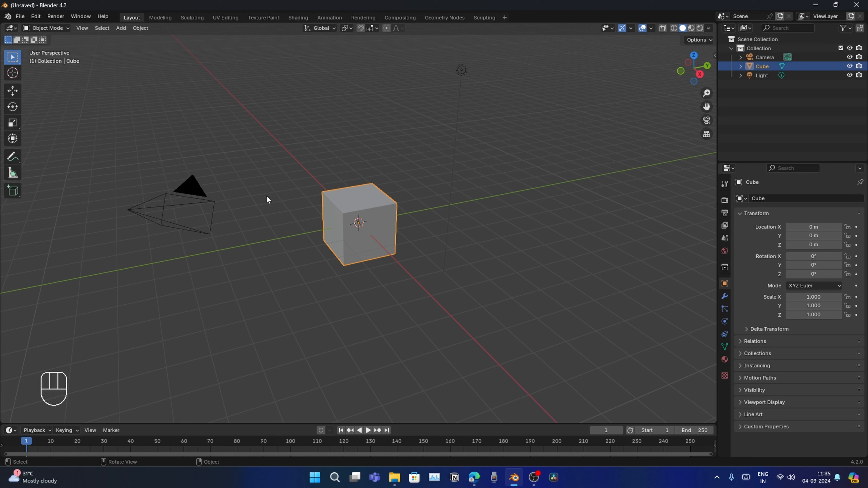
# Install the add-on from blenderkit-v3.12.3.240801.zip in the Ref Images folder via Preferences, then close Preferences
pyautogui.click(35, 16)
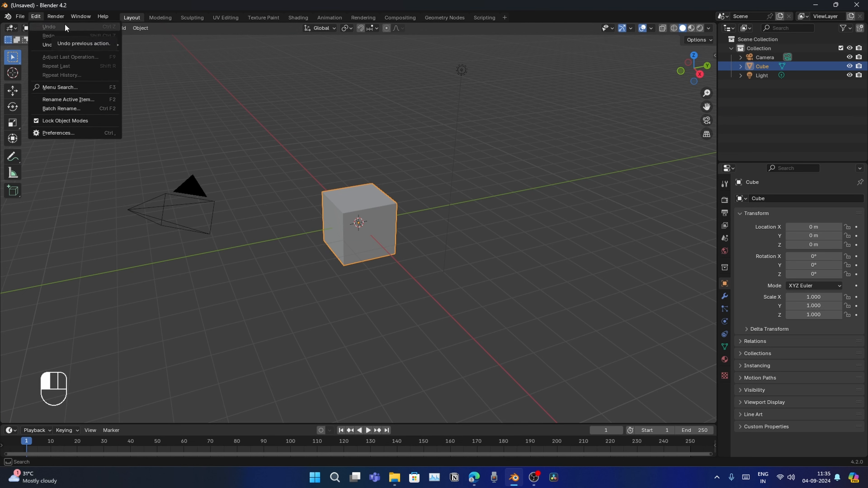
pyautogui.click(52, 132)
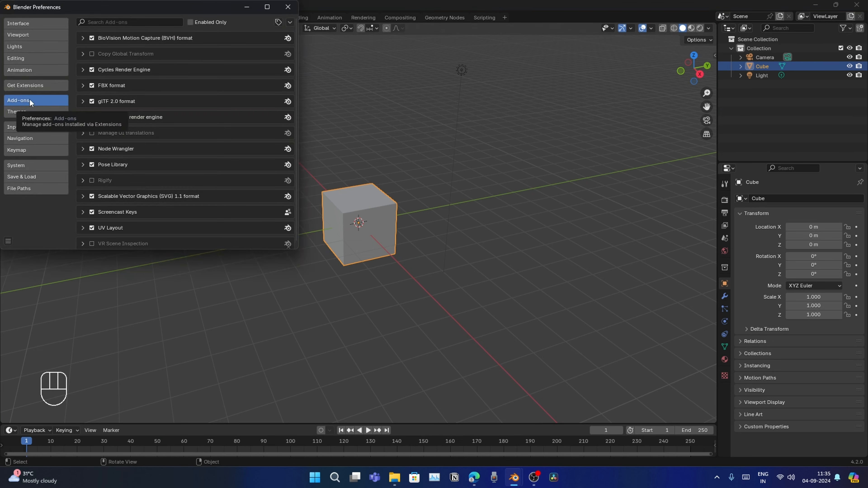
pyautogui.click(290, 22)
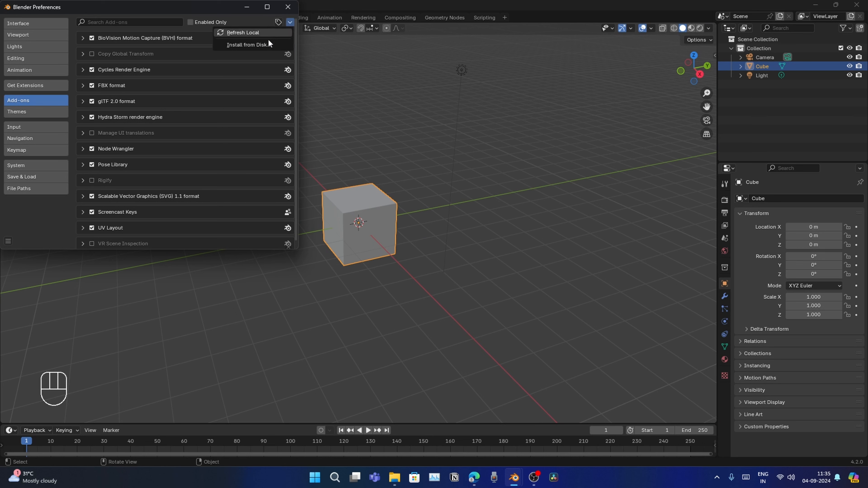
pyautogui.click(248, 44)
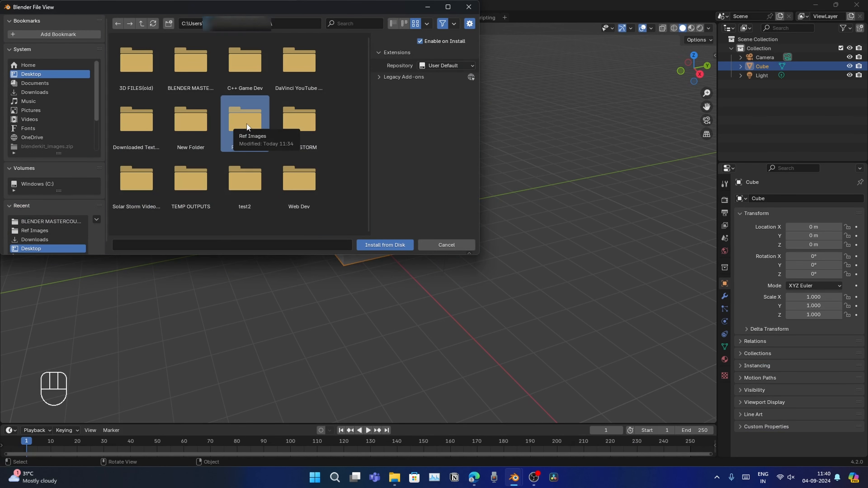
pyautogui.doubleClick(247, 124)
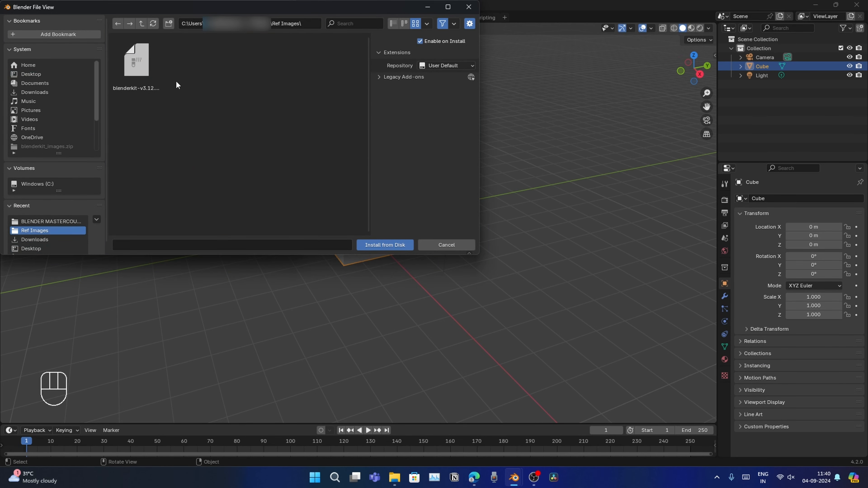
pyautogui.click(134, 72)
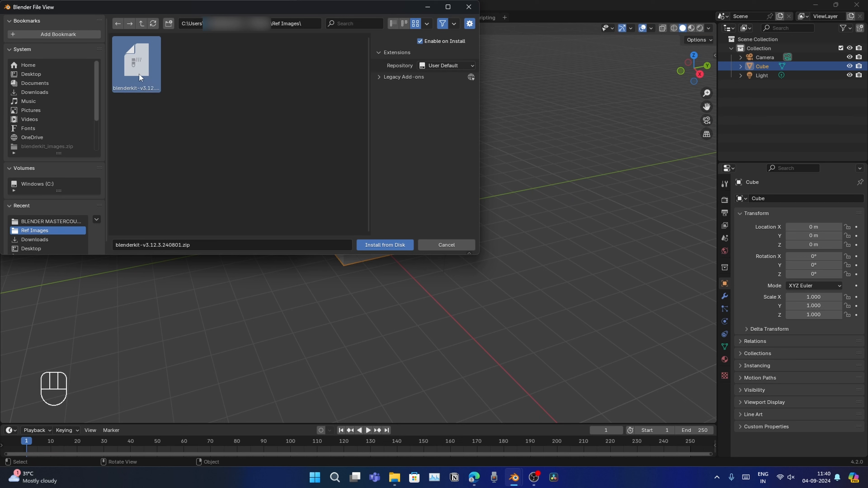
pyautogui.click(381, 243)
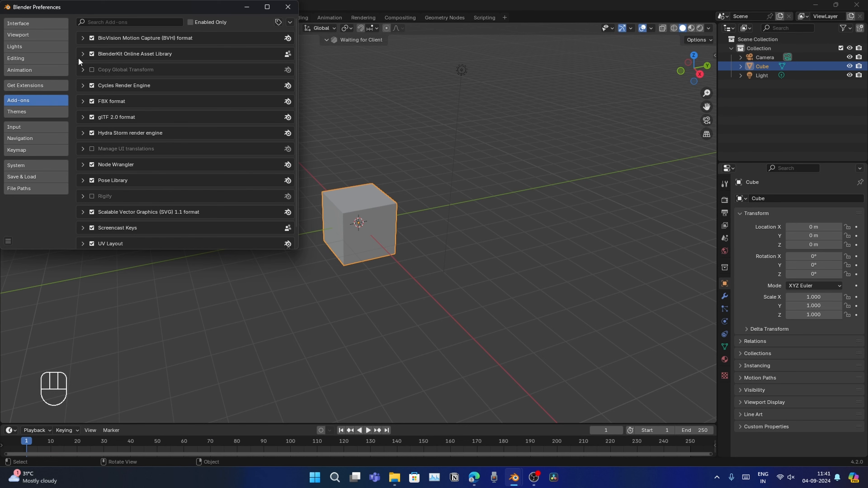
pyautogui.click(288, 7)
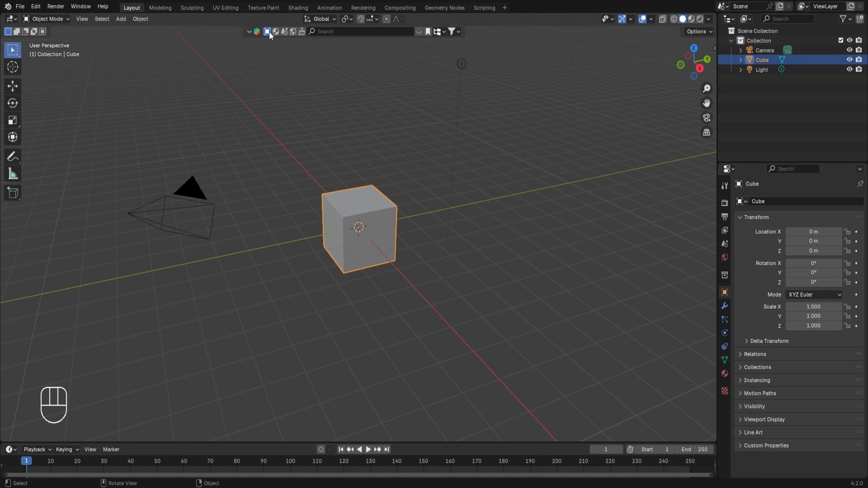
# Search the BlenderKit asset library for car
pyautogui.click(325, 30)
pyautogui.write('car')
pyautogui.press('Return')
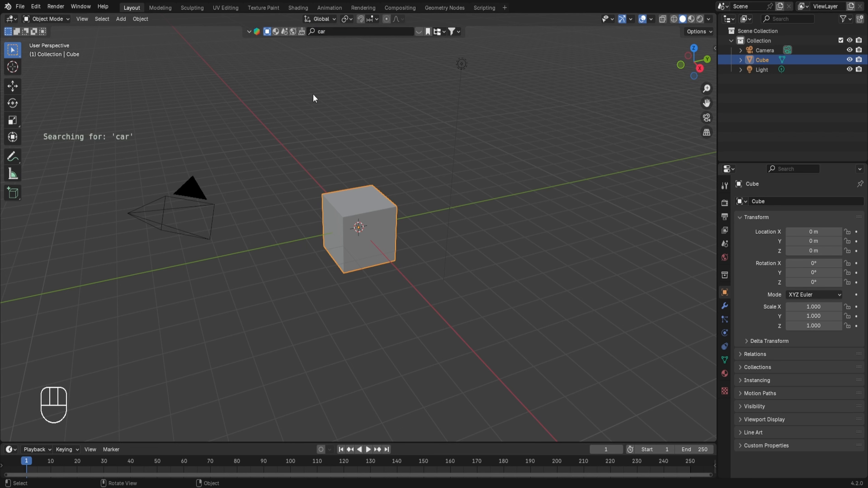
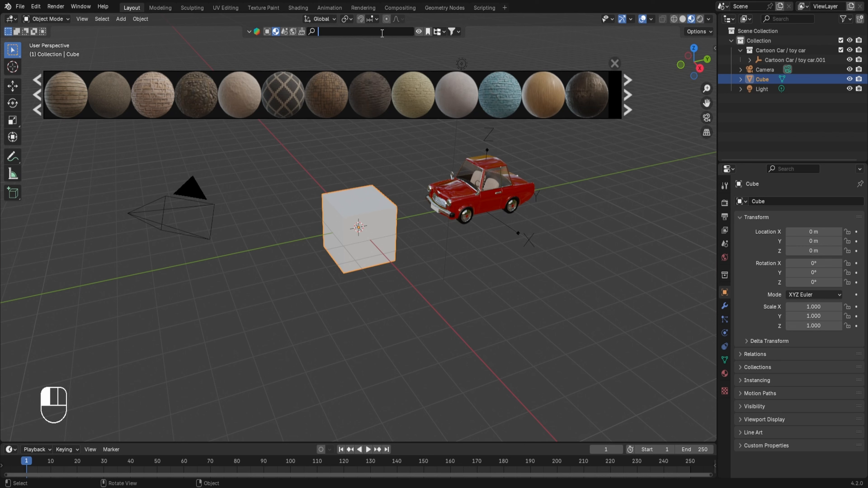
# Search the asset library for wood and preview the material results
pyautogui.write('wood')
pyautogui.press('Return')
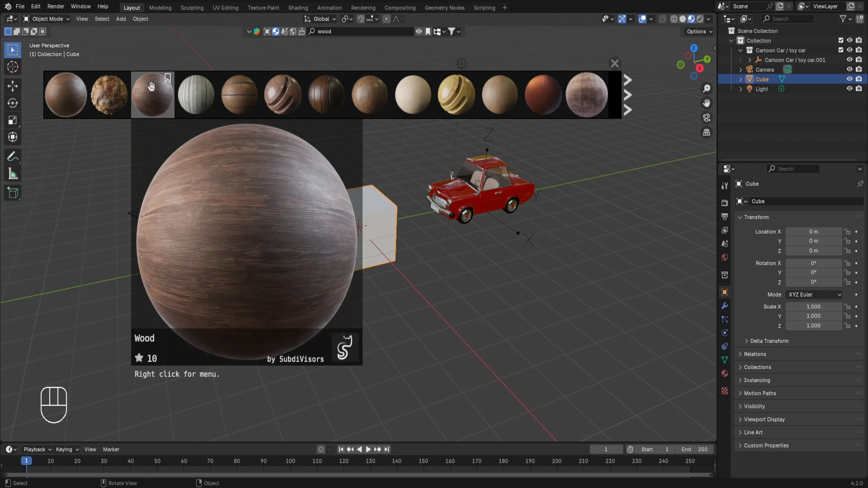
pyautogui.moveTo(195, 94)
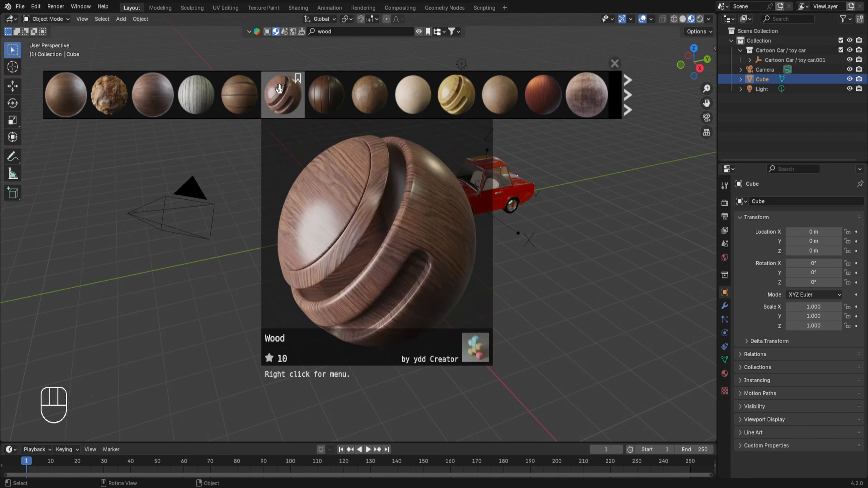
pyautogui.moveTo(465, 92)
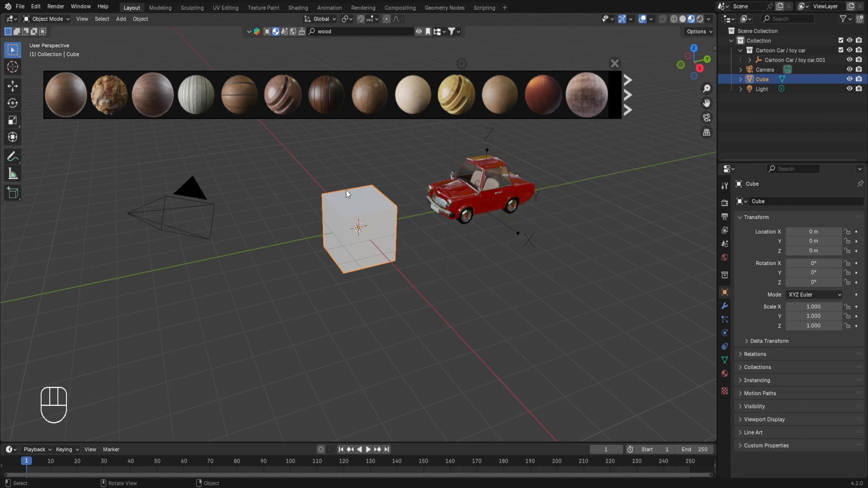
pyautogui.moveTo(547, 109)
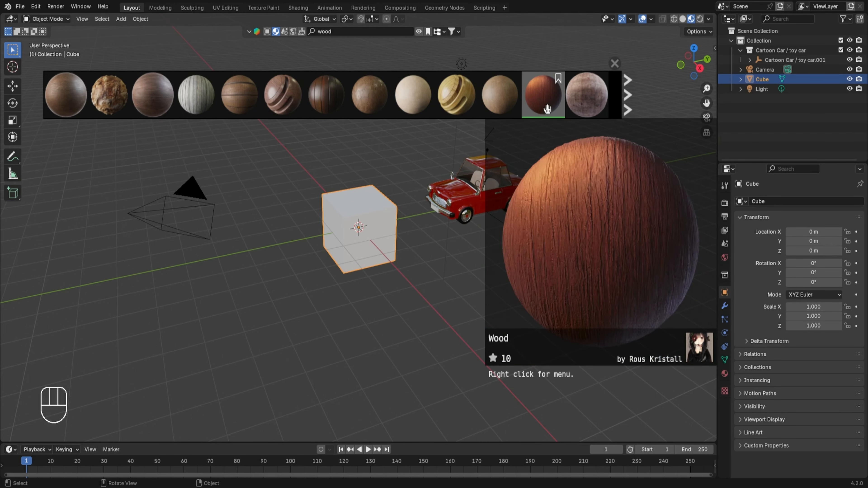
# Drag wood materials from the results onto the cube, finishing with a light tan wood material
pyautogui.moveTo(545, 102); pyautogui.dragTo(355, 195)
pyautogui.scroll(6, 342, 197)
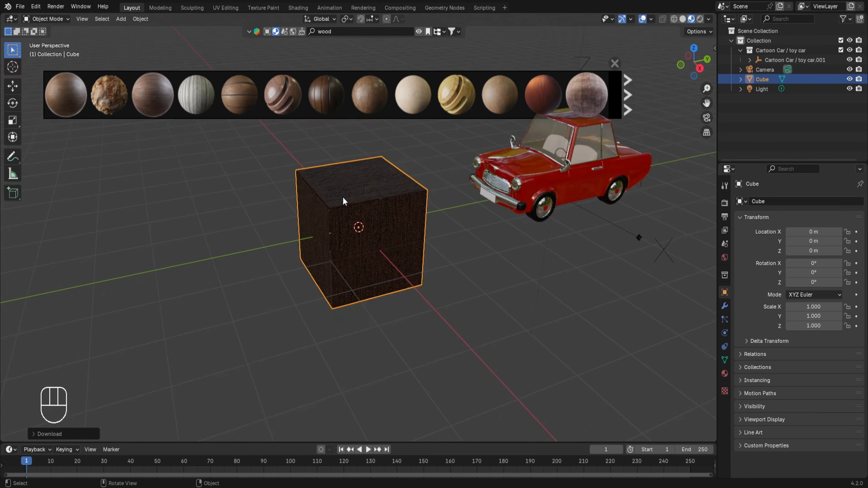
pyautogui.moveTo(345, 198); pyautogui.dragTo(387, 194, button='middle')
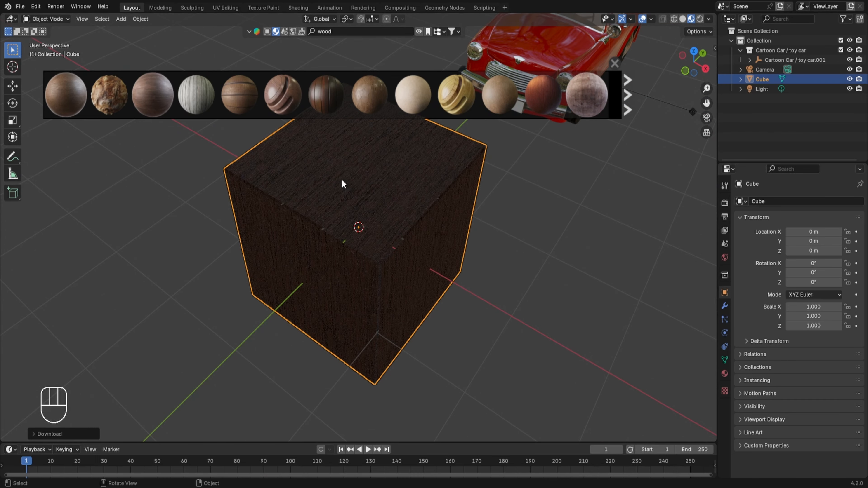
pyautogui.moveTo(287, 108); pyautogui.dragTo(343, 183)
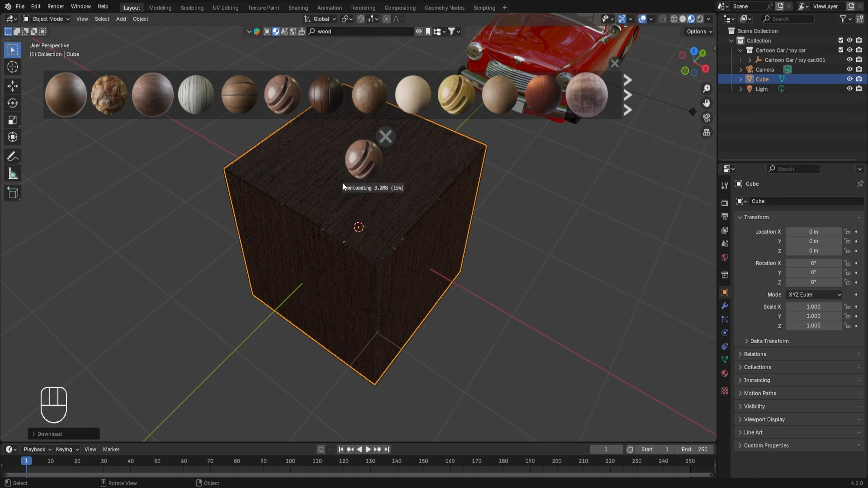
pyautogui.moveTo(457, 95); pyautogui.dragTo(380, 196)
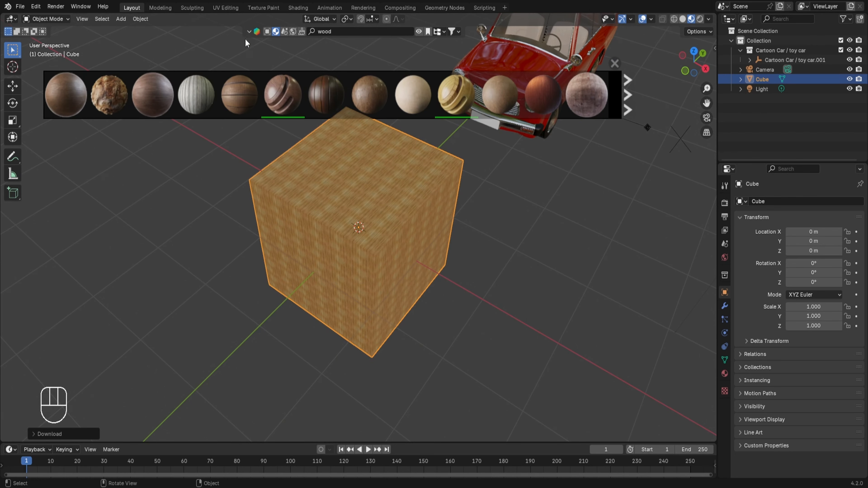
# Switch the asset type to scenes and page through the available scene assets
pyautogui.click(283, 32)
pyautogui.moveTo(533, 92)
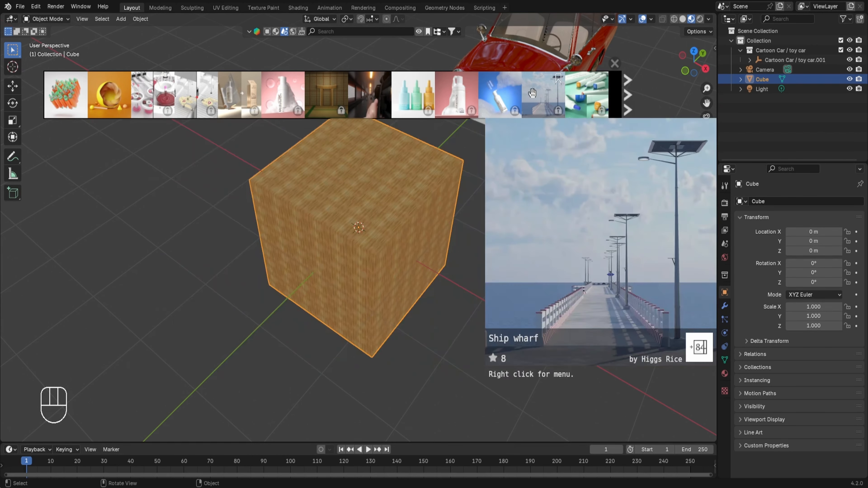
pyautogui.click(629, 95)
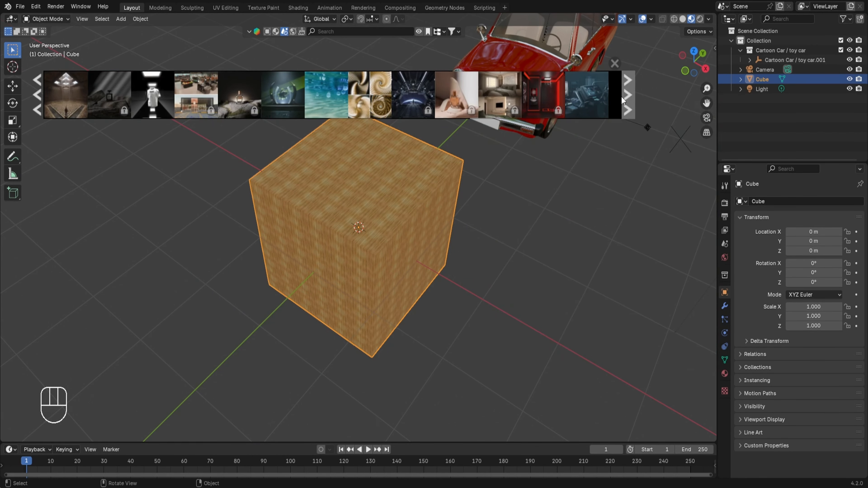
pyautogui.moveTo(561, 107)
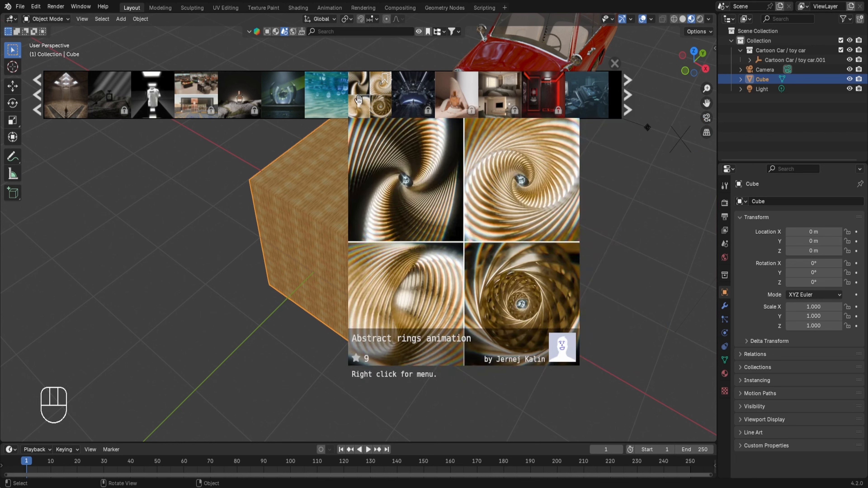
pyautogui.moveTo(249, 114)
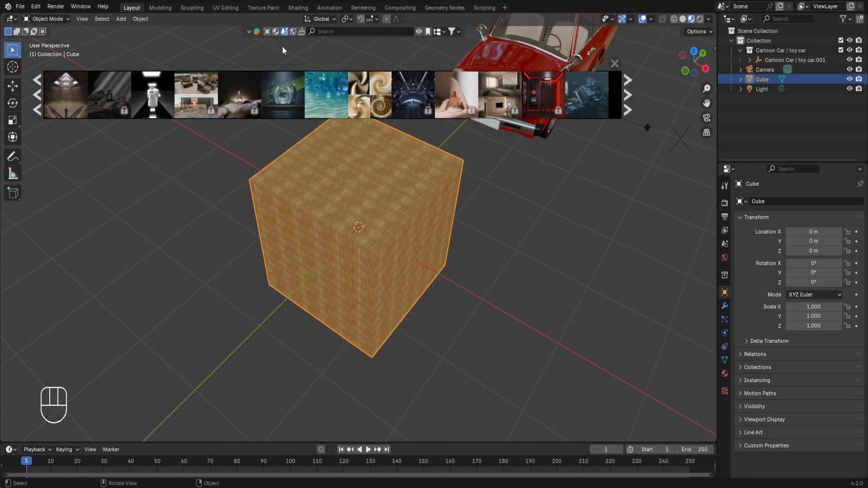
# Browse HDRIs and apply Green Grass Tree Bluesky to the scene at 2048 resolution
pyautogui.click(293, 31)
pyautogui.moveTo(241, 94)
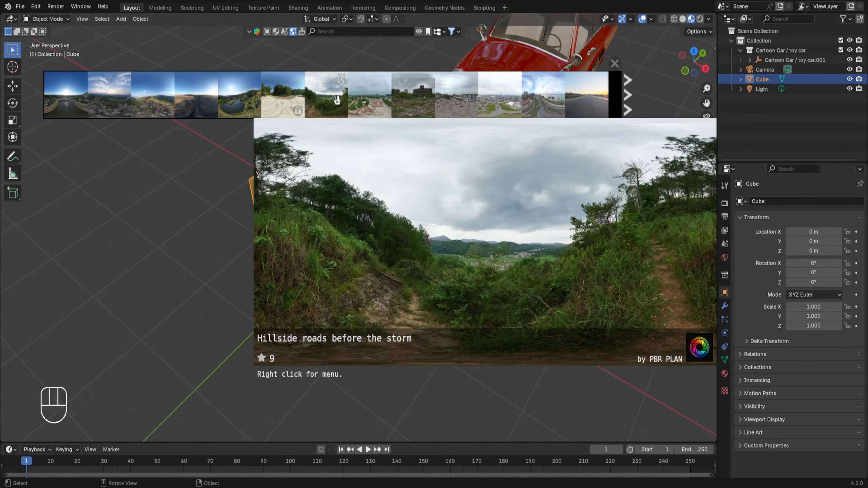
pyautogui.moveTo(401, 104)
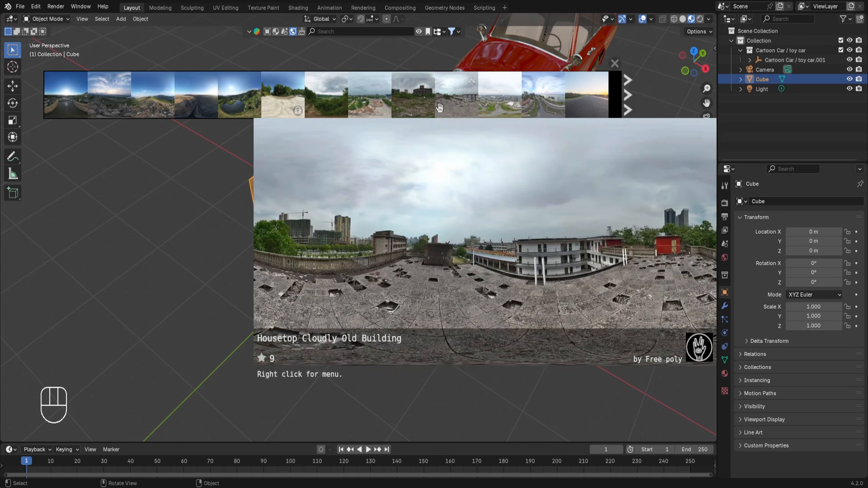
pyautogui.moveTo(176, 108)
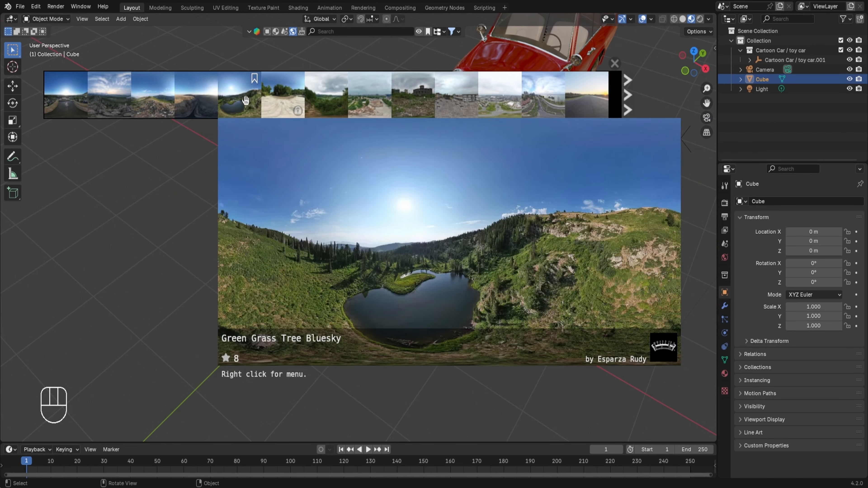
pyautogui.moveTo(252, 103); pyautogui.dragTo(202, 147)
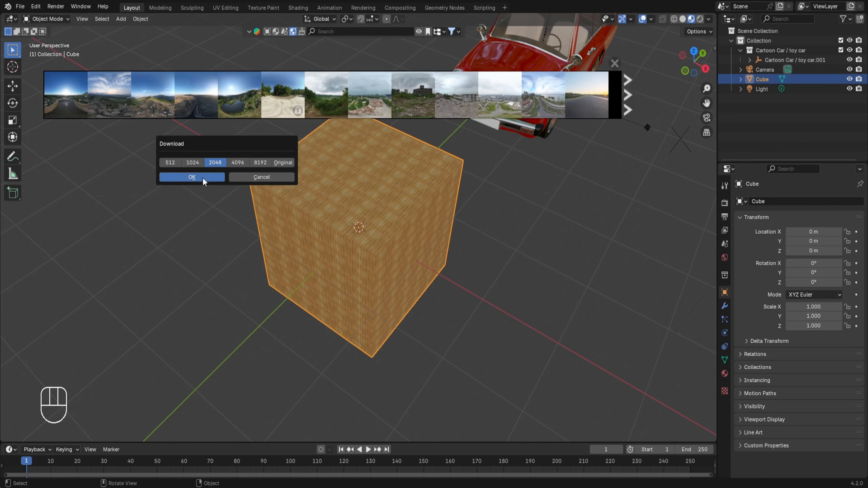
pyautogui.click(192, 177)
# Switch the viewport to rendered shading to display the HDRI environment around the scene
pyautogui.click(702, 20)
pyautogui.moveTo(572, 279)
pyautogui.mouseDown(button='middle')
pyautogui.moveTo(479, 251)
pyautogui.moveTo(454, 291)
pyautogui.moveTo(339, 310)
pyautogui.mouseUp(button='middle')
pyautogui.scroll(-6, 480, 251)
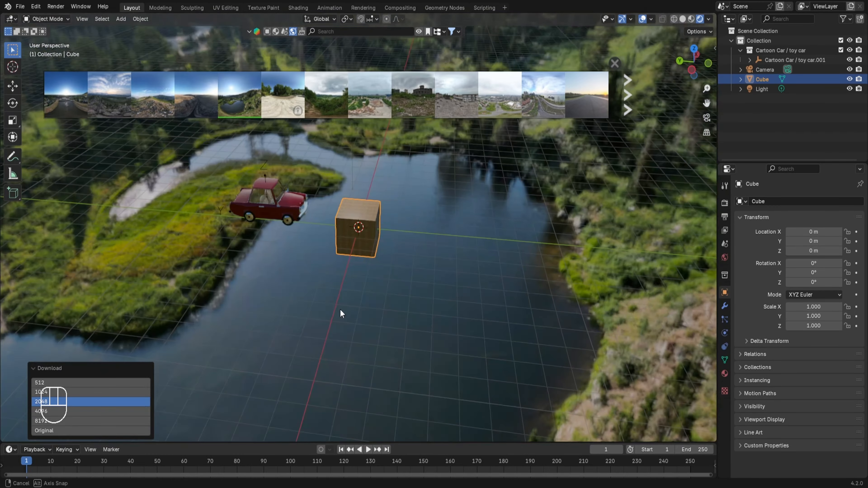
pyautogui.moveTo(516, 279); pyautogui.dragTo(448, 257, button='middle')
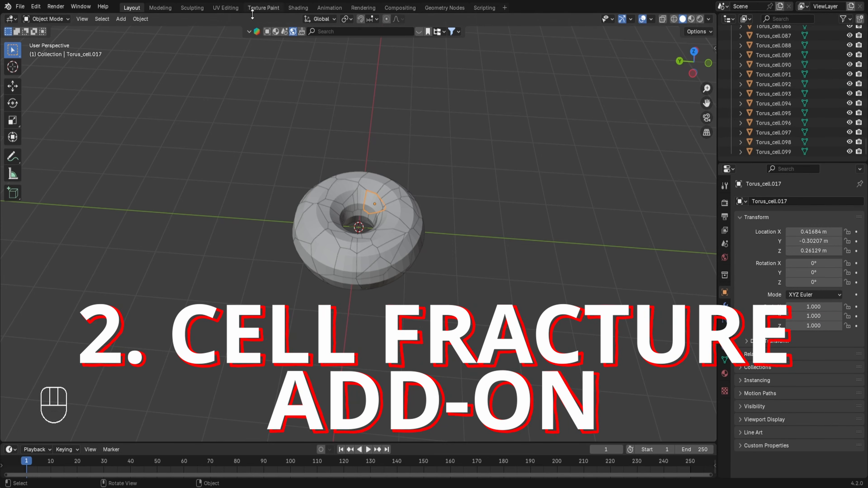
# Keyframe all fractured torus pieces at their starting positions
pyautogui.press('o')
pyautogui.press('g')
pyautogui.click(364, 171)
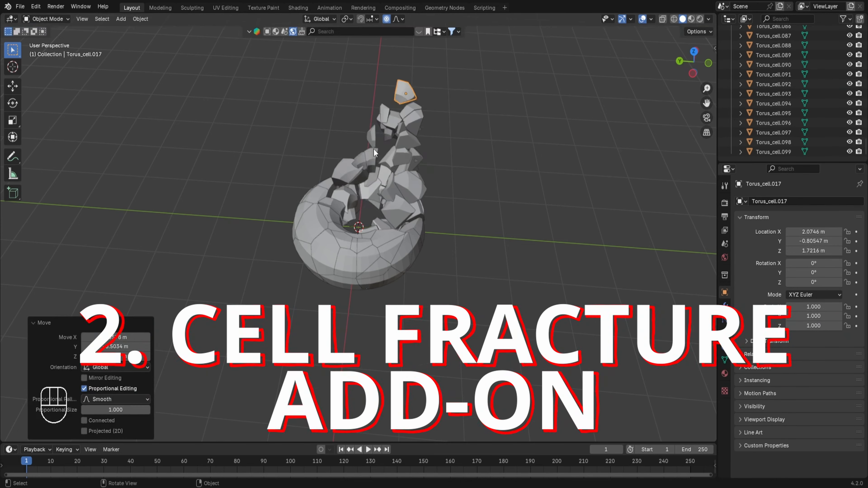
pyautogui.moveTo(364, 170); pyautogui.dragTo(364, 178, button='middle')
pyautogui.hotkey('ctrl', 'z')
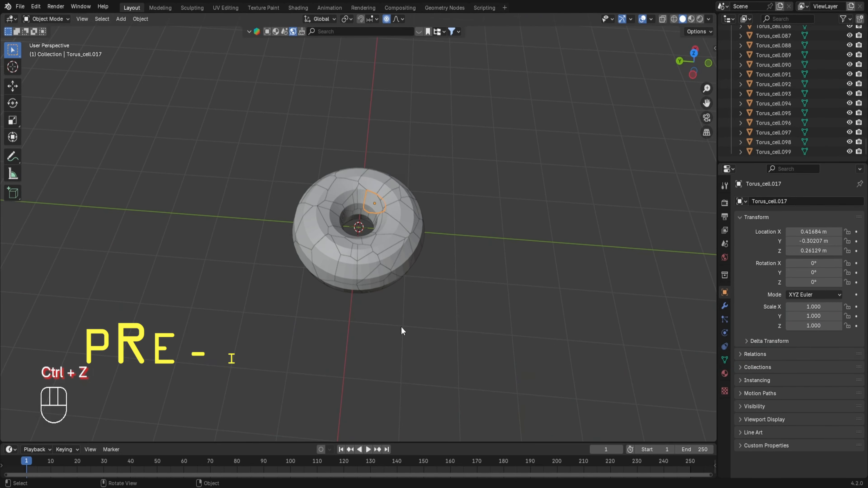
pyautogui.press('a')
pyautogui.press('i')
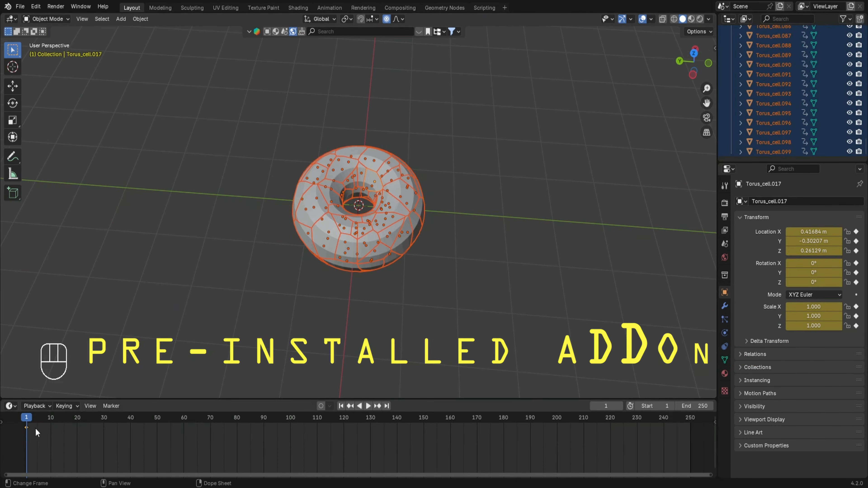
# At frame 50, raise the top fragment about 2.74 m along Z with proportional editing and keyframe all pieces
pyautogui.click(157, 433)
pyautogui.hotkey('alt', 'a')
pyautogui.click(379, 186)
pyautogui.press('g')
pyautogui.press('z')
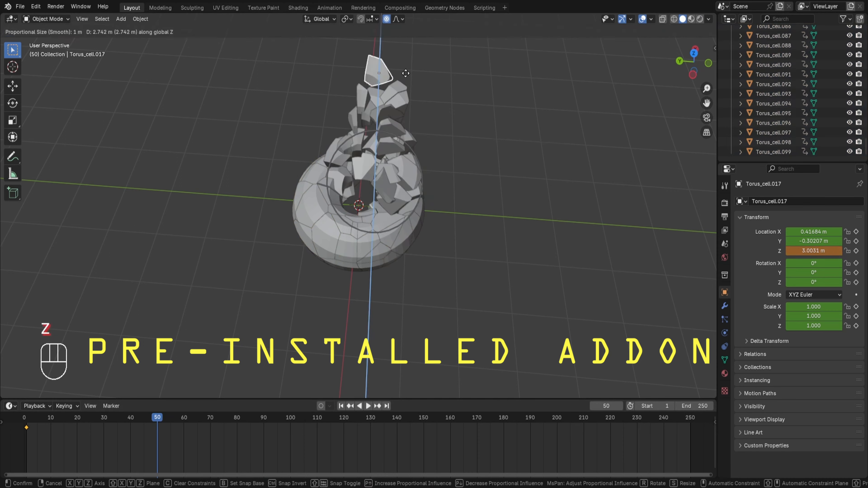
pyautogui.click(396, 127)
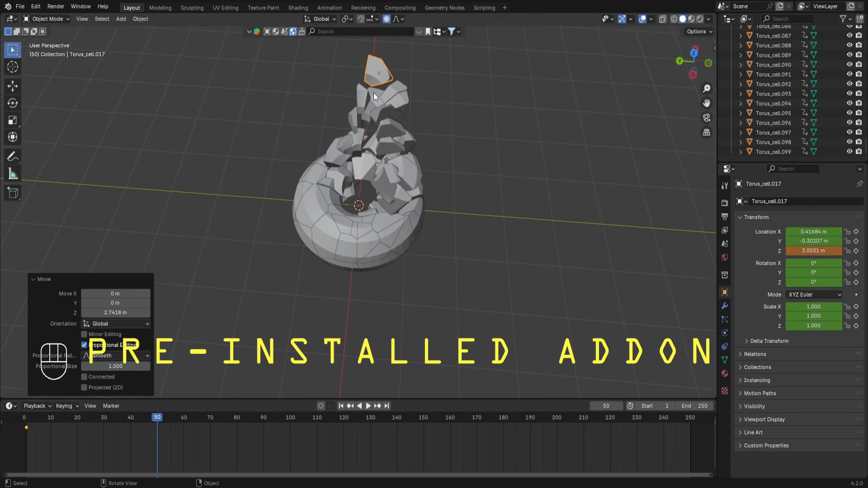
pyautogui.press('a')
pyautogui.press('i')
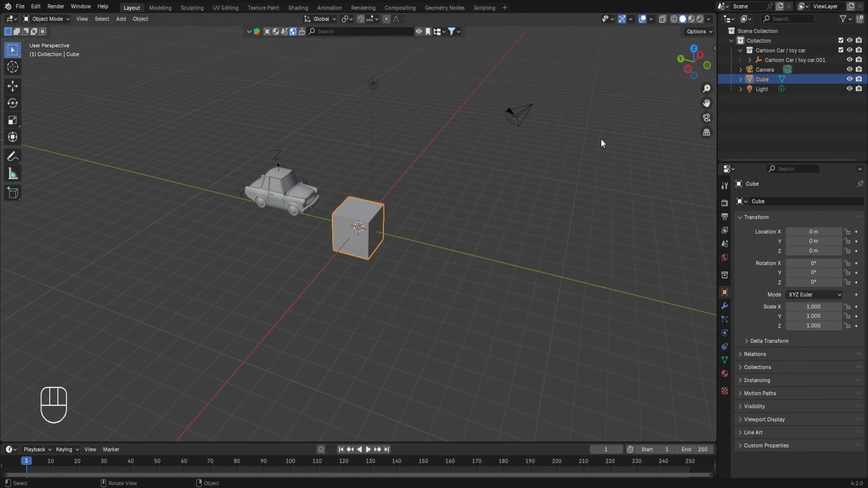
# Open Preferences, search extensions for cell, install Cell Fracture, and close Preferences
pyautogui.click(36, 6)
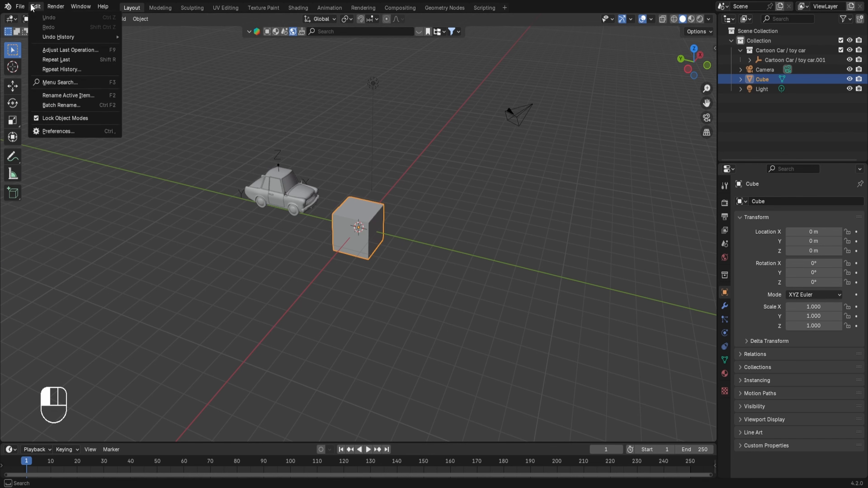
pyautogui.click(55, 132)
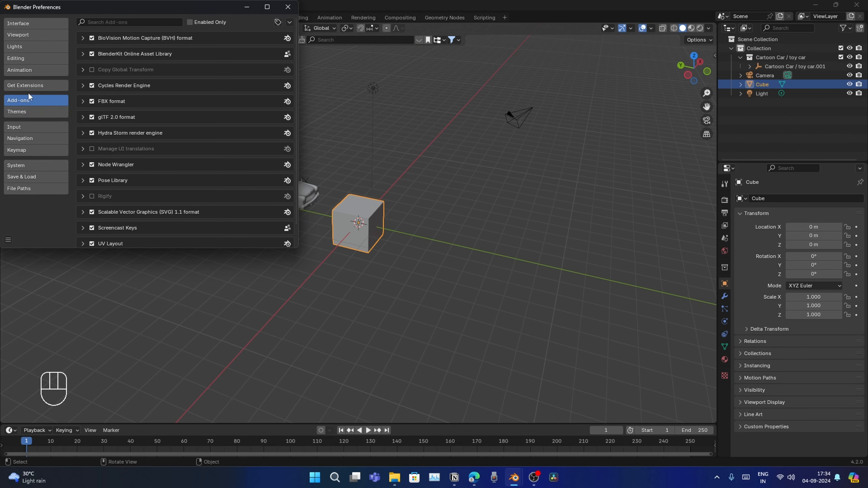
pyautogui.click(28, 86)
pyautogui.click(120, 21)
pyautogui.write('cell')
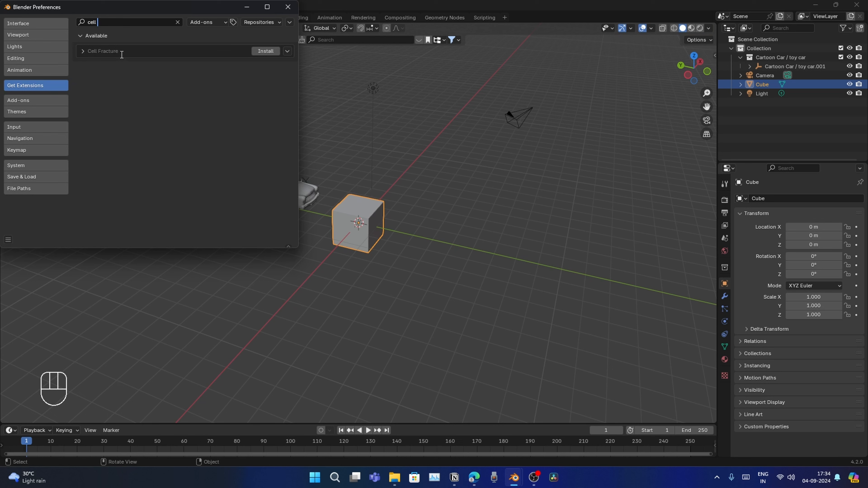
pyautogui.click(266, 51)
pyautogui.click(287, 7)
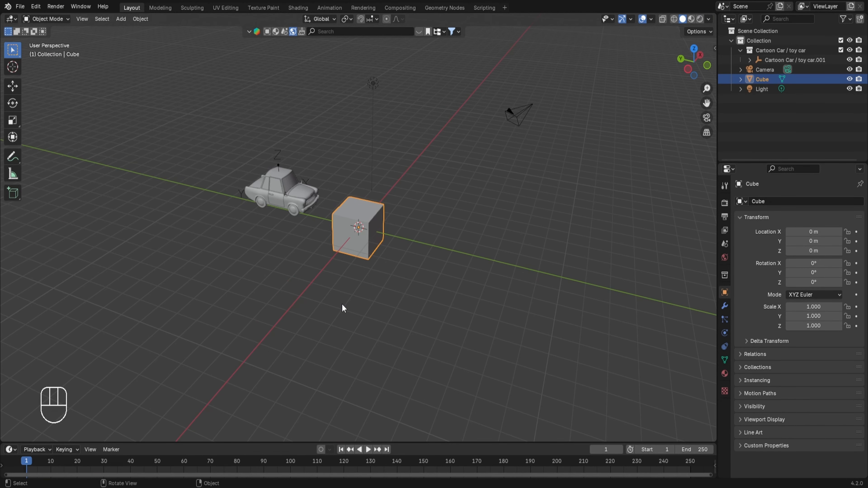
# Delete the cube from the scene
pyautogui.scroll(1, 359, 266)
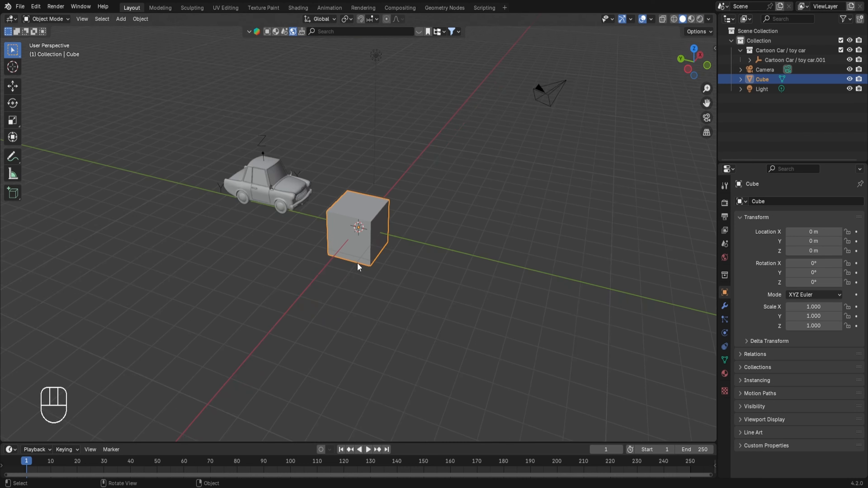
pyautogui.press('x')
pyautogui.click(382, 217)
# Add a torus with major radius 0.85 m and minor radius 0.53 m
pyautogui.hotkey('shift', 'a')
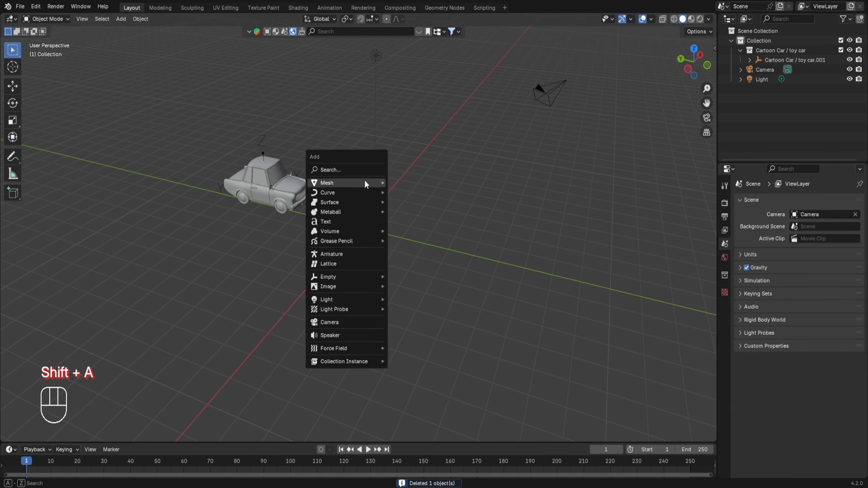
pyautogui.moveTo(365, 181)
pyautogui.click(411, 250)
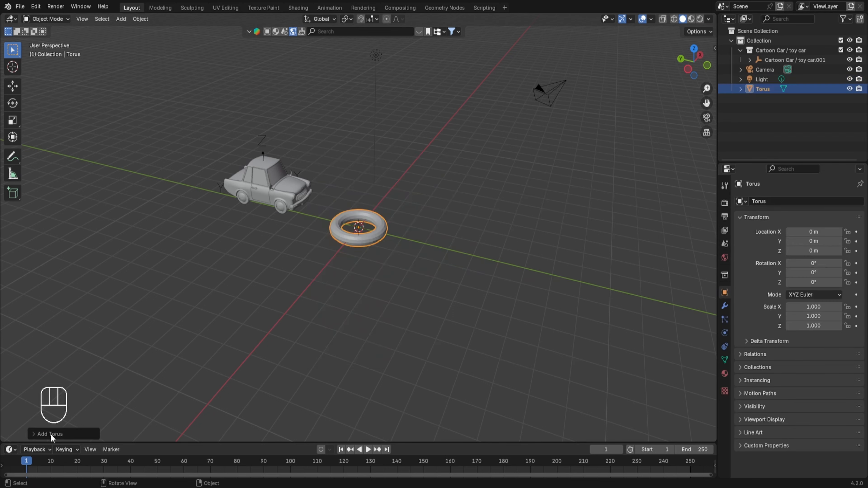
pyautogui.click(50, 434)
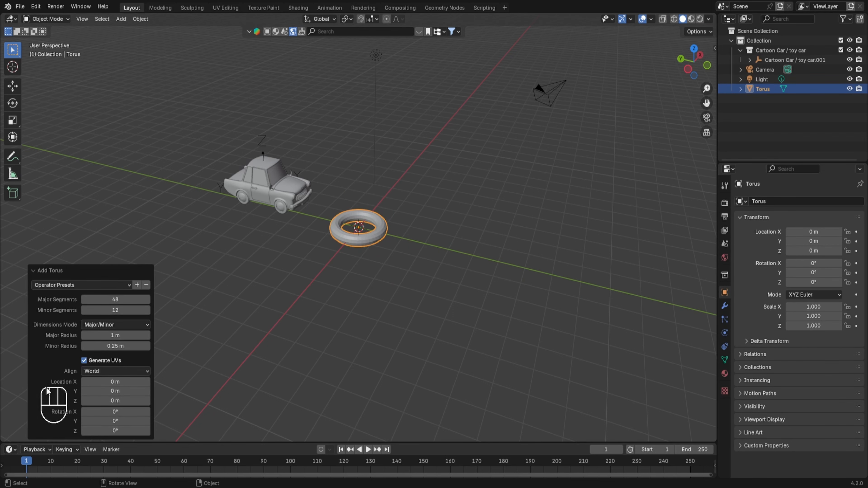
pyautogui.moveTo(103, 346)
pyautogui.mouseDown()
pyautogui.moveTo(123, 346)
pyautogui.moveTo(103, 335)
pyautogui.mouseUp()
pyautogui.moveTo(385, 240); pyautogui.dragTo(385, 259, button='middle')
pyautogui.scroll(3, 385, 258)
pyautogui.moveTo(403, 288); pyautogui.dragTo(412, 256, button='middle')
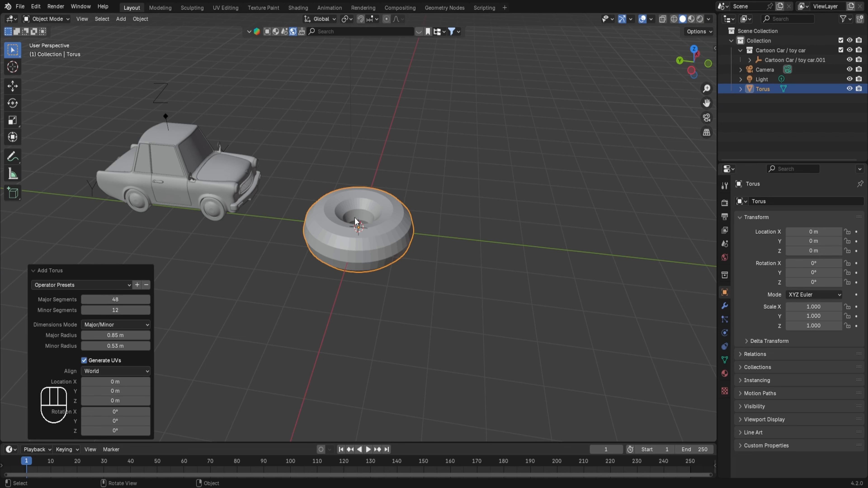
# Fracture the torus into pieces with Cell Fracture using the default settings
pyautogui.click(143, 20)
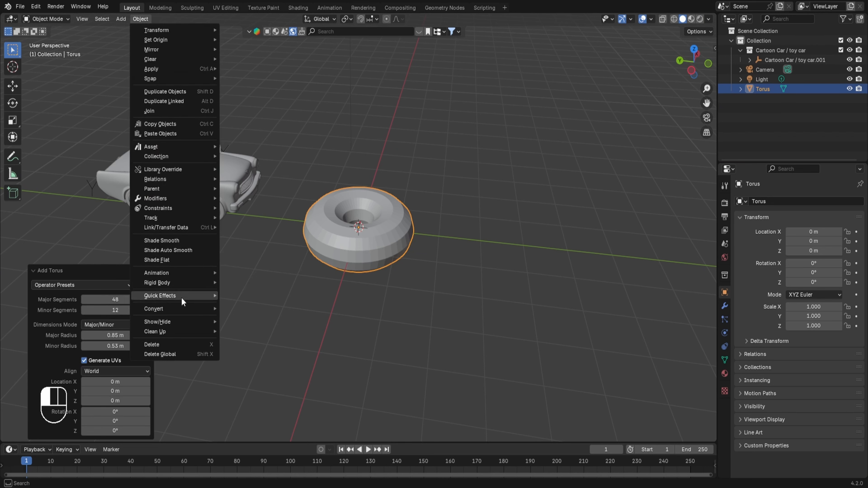
pyautogui.moveTo(181, 297)
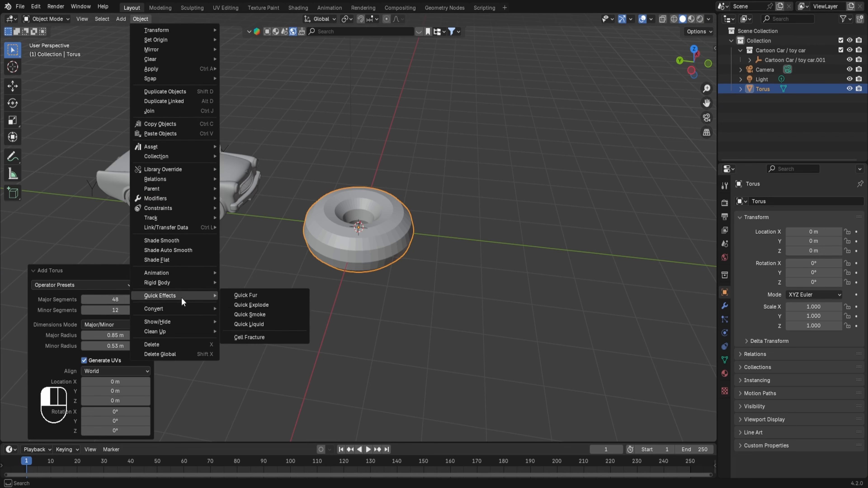
pyautogui.click(269, 338)
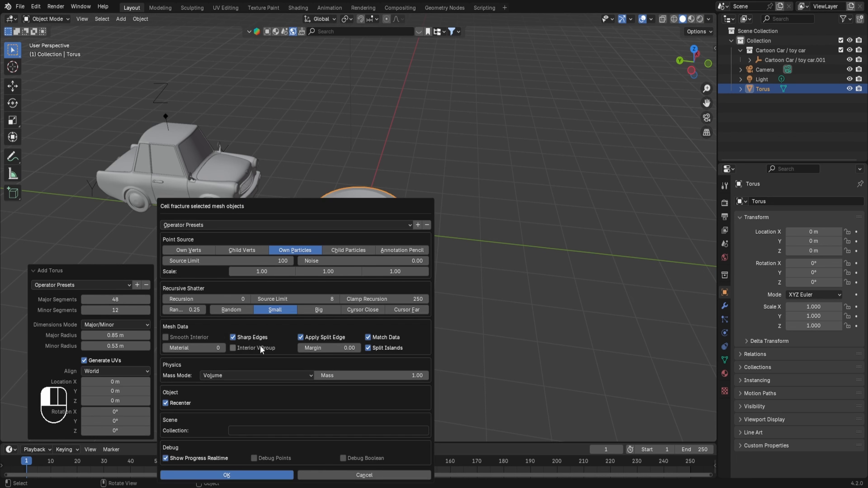
pyautogui.click(261, 476)
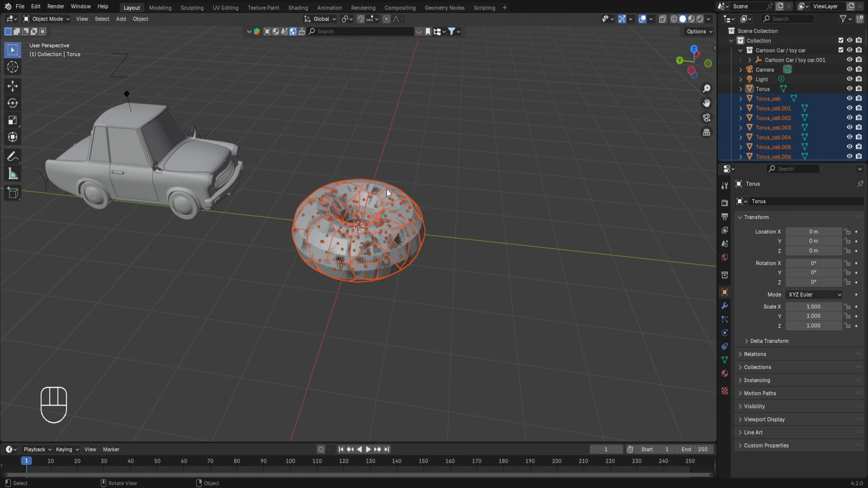
pyautogui.click(372, 202)
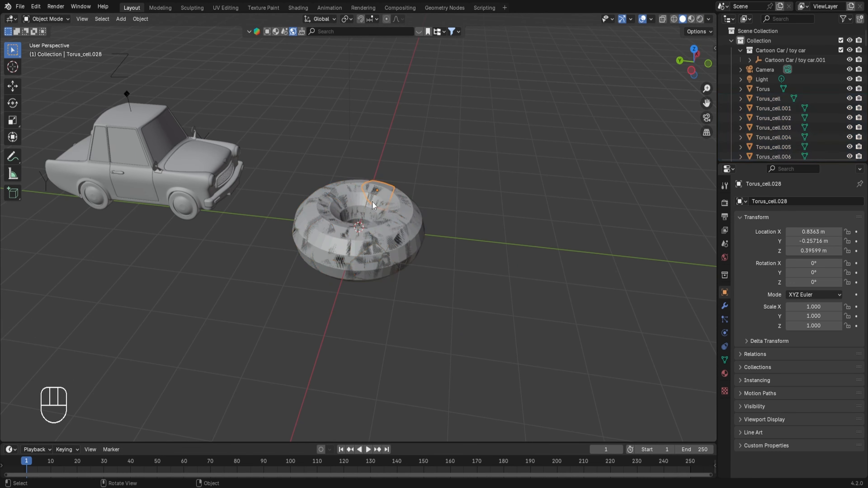
pyautogui.press('g')
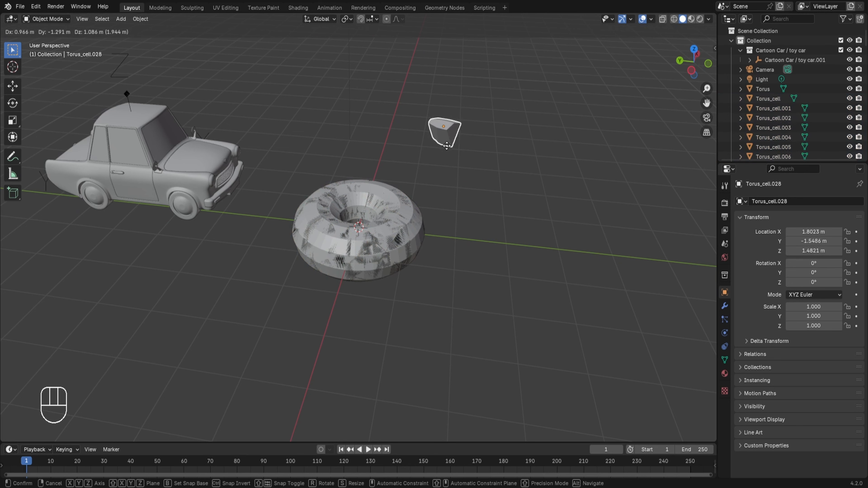
pyautogui.rightClick(447, 146)
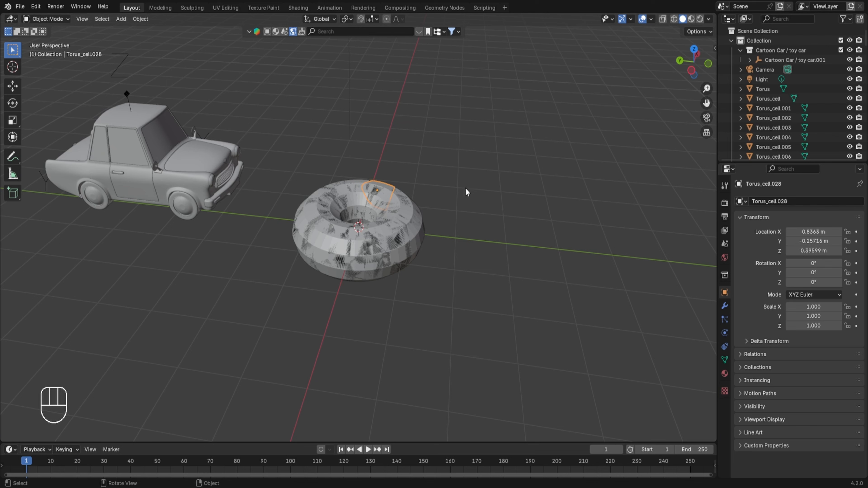
# Raise the original torus about 1.81 m along Z, away from its fracture pieces
pyautogui.moveTo(464, 193); pyautogui.dragTo(445, 216, button='middle')
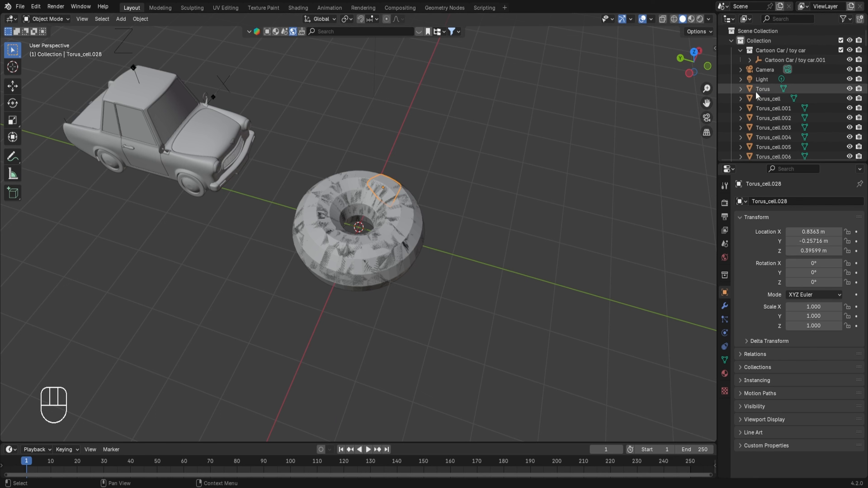
pyautogui.click(768, 90)
pyautogui.press('g')
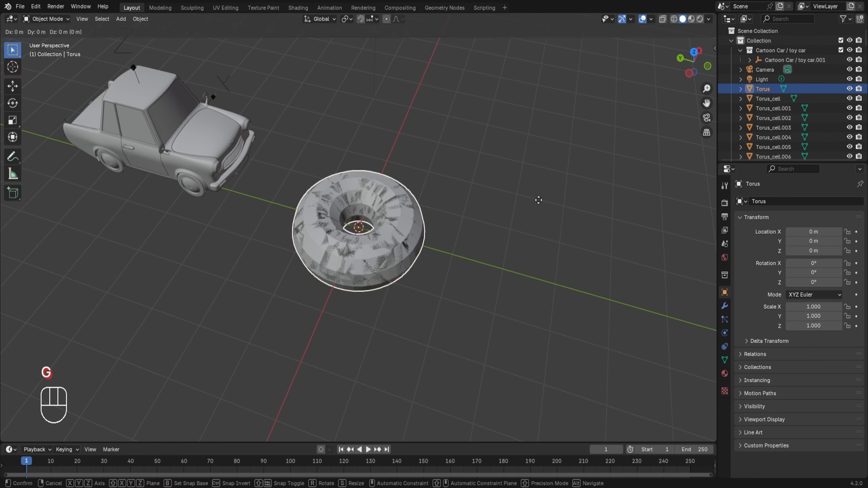
pyautogui.press('z')
pyautogui.click(539, 132)
pyautogui.moveTo(539, 131); pyautogui.dragTo(403, 196, button='middle')
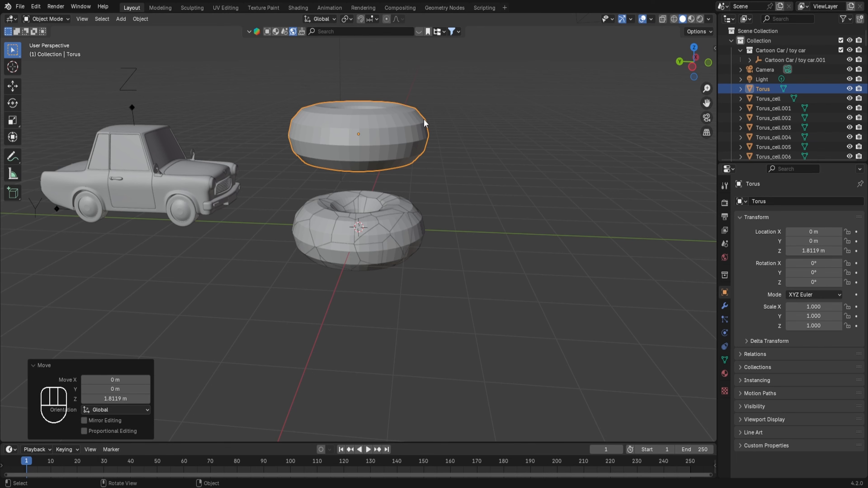
pyautogui.moveTo(401, 216); pyautogui.dragTo(390, 228, button='middle')
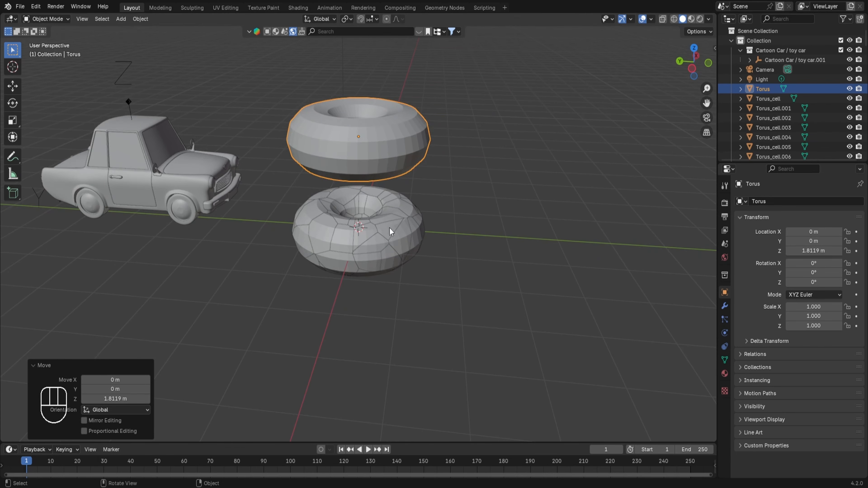
pyautogui.click(393, 240)
pyautogui.press('g')
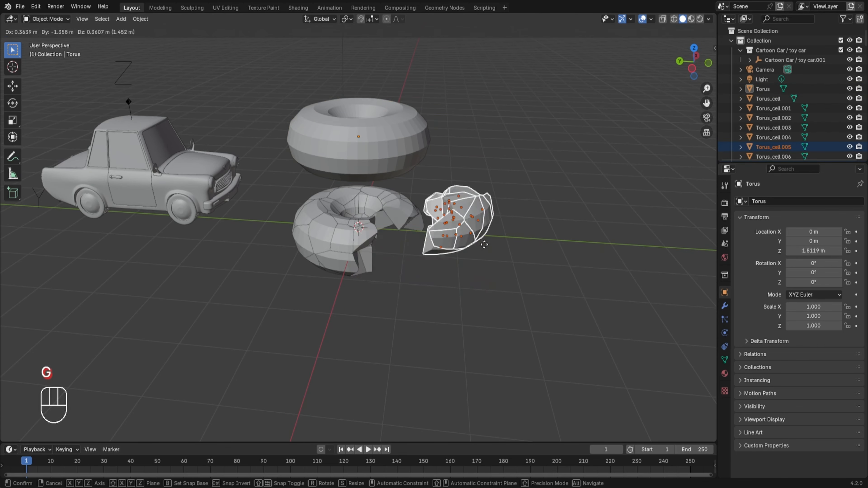
pyautogui.rightClick(471, 199)
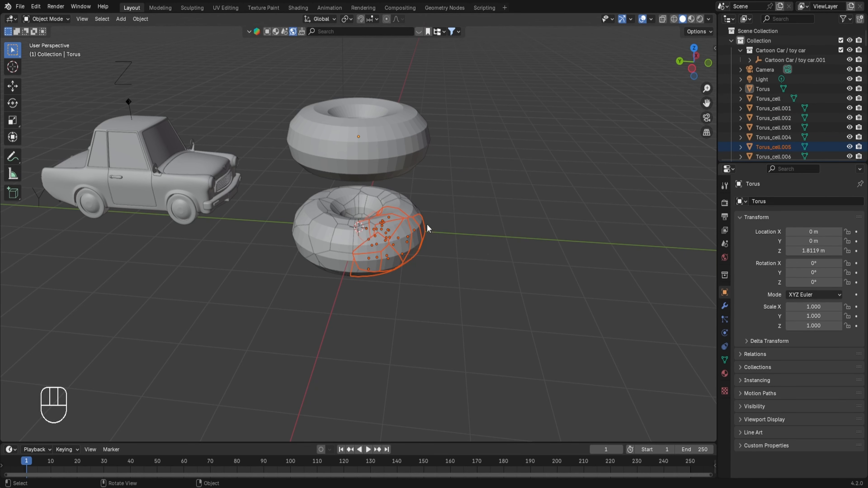
# Delete the original torus above the pieces
pyautogui.scroll(-2, 426, 215)
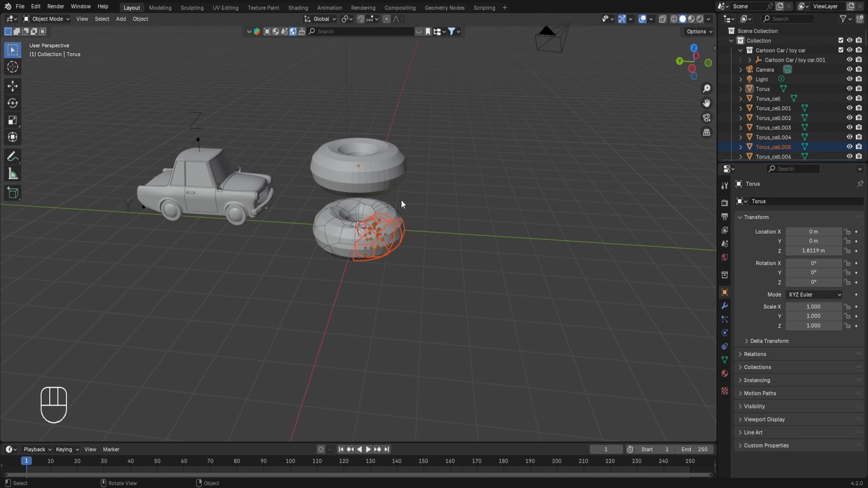
pyautogui.click(405, 162)
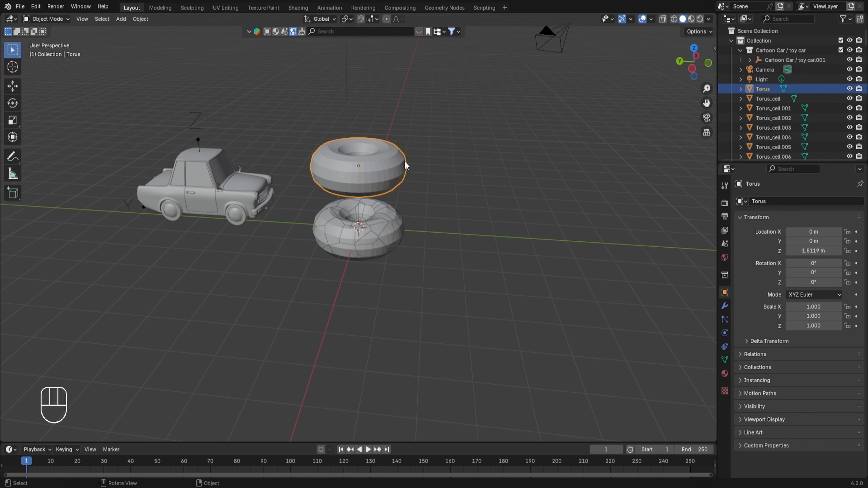
pyautogui.press('x')
pyautogui.click(390, 164)
# Delete the toy car from the scene
pyautogui.scroll(-2, 341, 166)
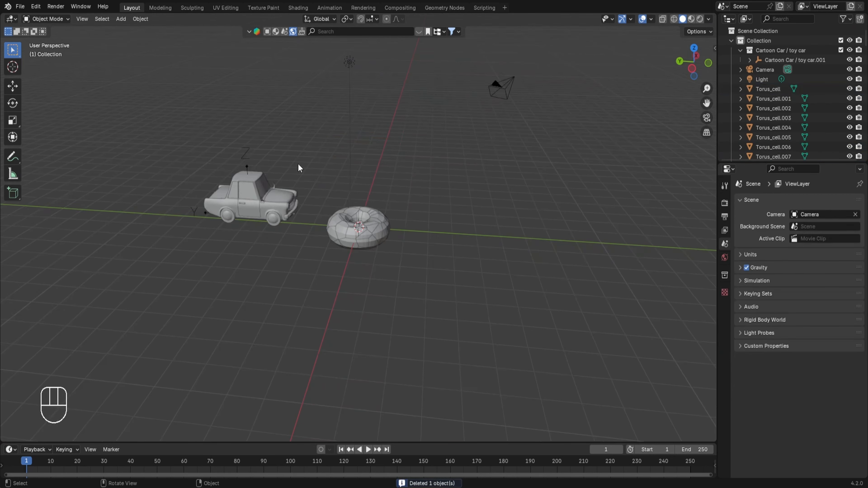
pyautogui.click(246, 198)
pyautogui.press('x')
pyautogui.click(252, 204)
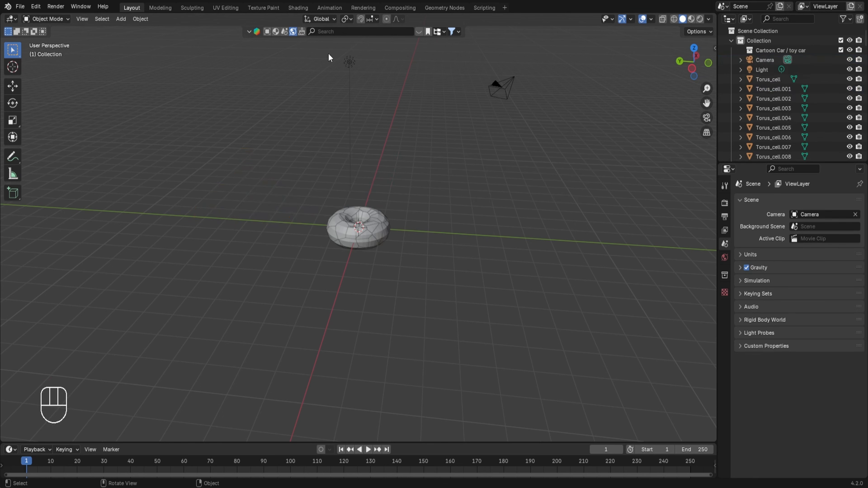
# Delete the light and the camera
pyautogui.click(343, 62)
pyautogui.keyDown('shift'); pyautogui.click(500, 82); pyautogui.keyUp('shift')
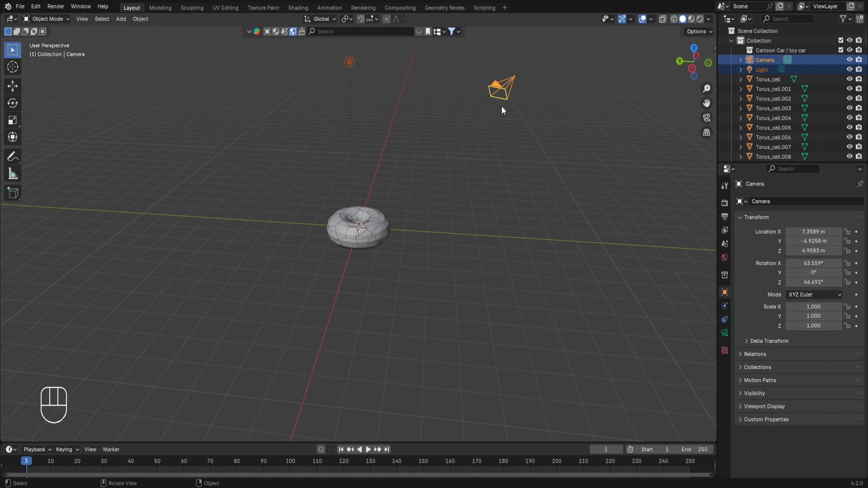
pyautogui.press('x')
pyautogui.click(488, 106)
pyautogui.scroll(3, 418, 205)
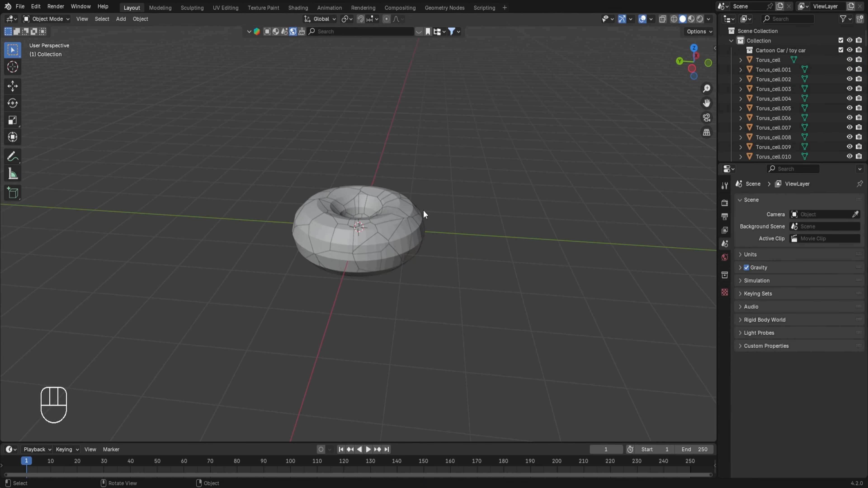
pyautogui.moveTo(423, 209); pyautogui.dragTo(427, 238, button='middle')
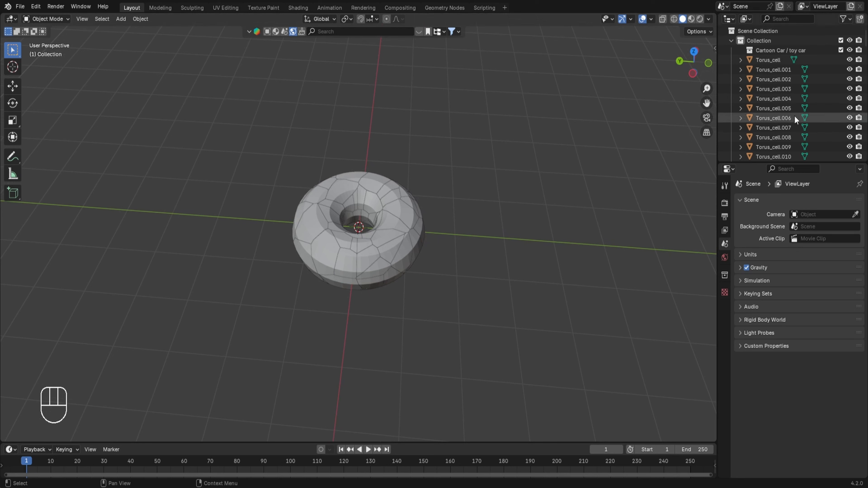
pyautogui.scroll(-3, 820, 122)
pyautogui.scroll(-1, 821, 123)
pyautogui.moveTo(822, 122); pyautogui.dragTo(798, 94, button='middle')
pyautogui.moveTo(836, 36); pyautogui.dragTo(856, 36, button='middle')
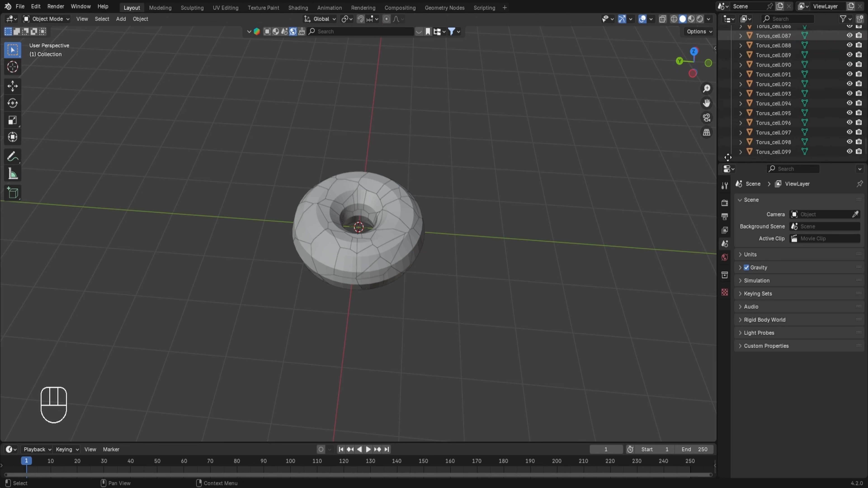
# Turn on proportional editing and try lifting an upper fragment, undoing the move
pyautogui.click(372, 211)
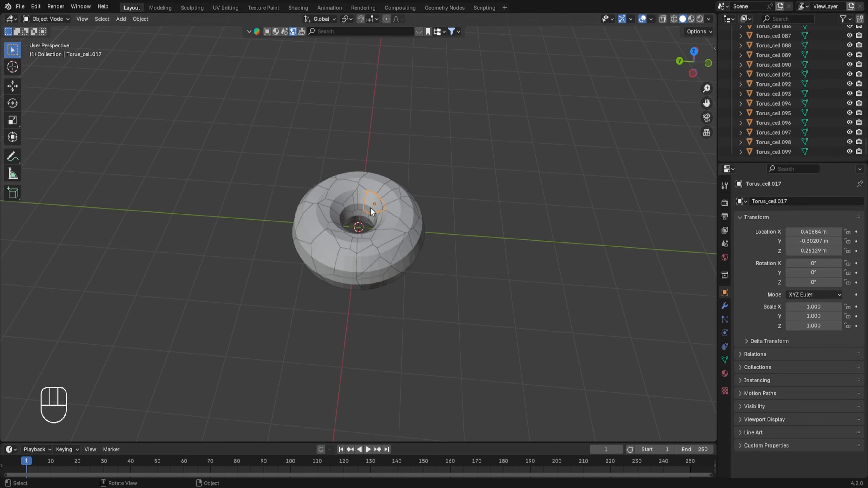
pyautogui.press('o')
pyautogui.press('g')
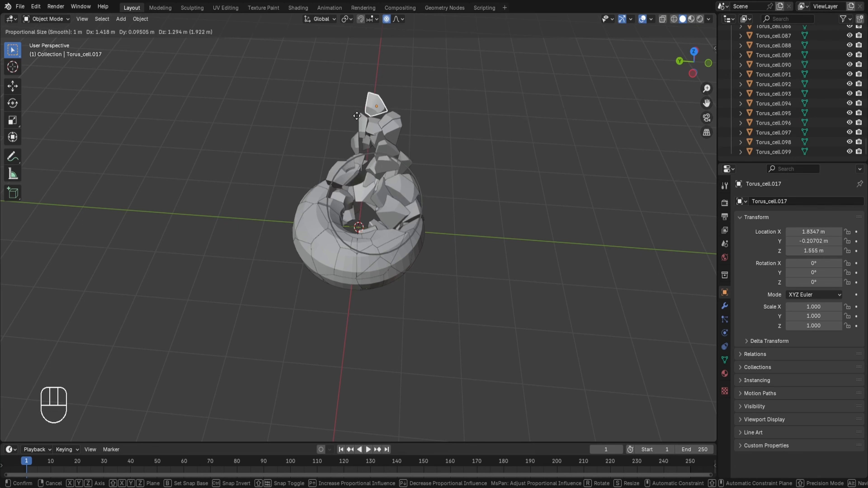
pyautogui.click(388, 99)
pyautogui.moveTo(388, 99); pyautogui.dragTo(404, 139, button='middle')
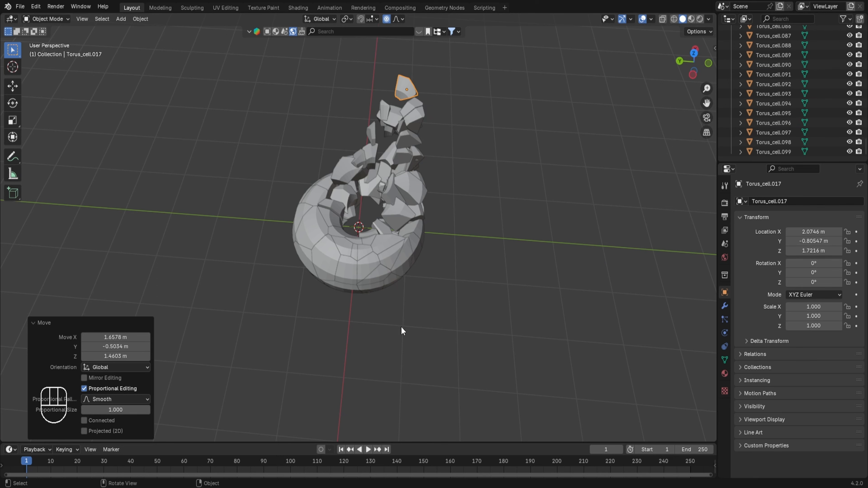
pyautogui.hotkey('ctrl', 'z')
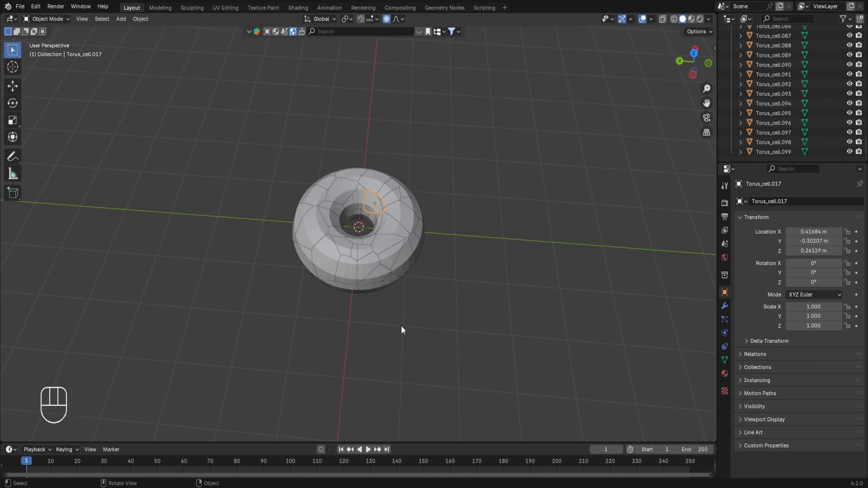
# Select all fracture pieces and insert location, rotation and scale keyframes at frame 1
pyautogui.press('a')
pyautogui.press('i')
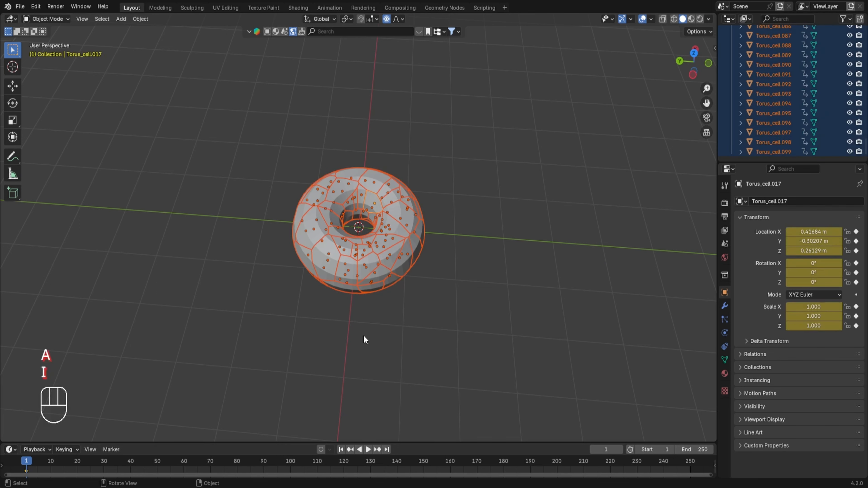
pyautogui.moveTo(276, 444); pyautogui.dragTo(274, 399)
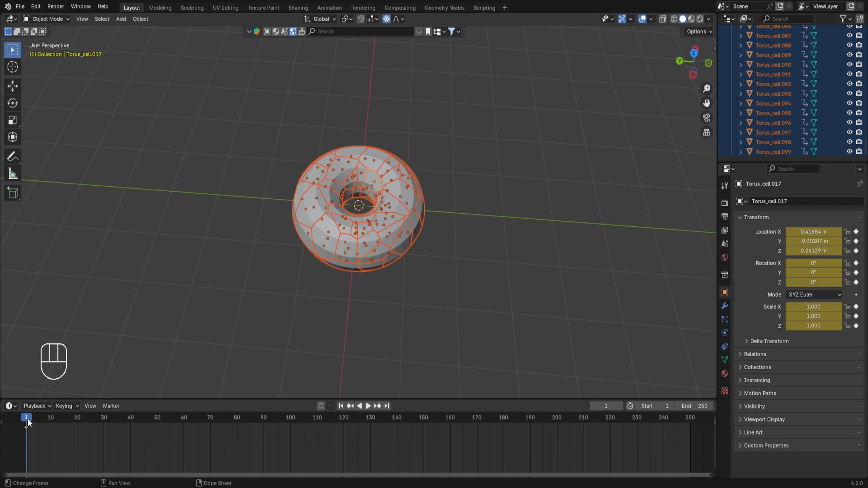
# At frame 50, lift an upper fragment about 2.74 m along Z and keyframe all pieces again
pyautogui.moveTo(28, 419); pyautogui.dragTo(157, 418)
pyautogui.click(370, 181)
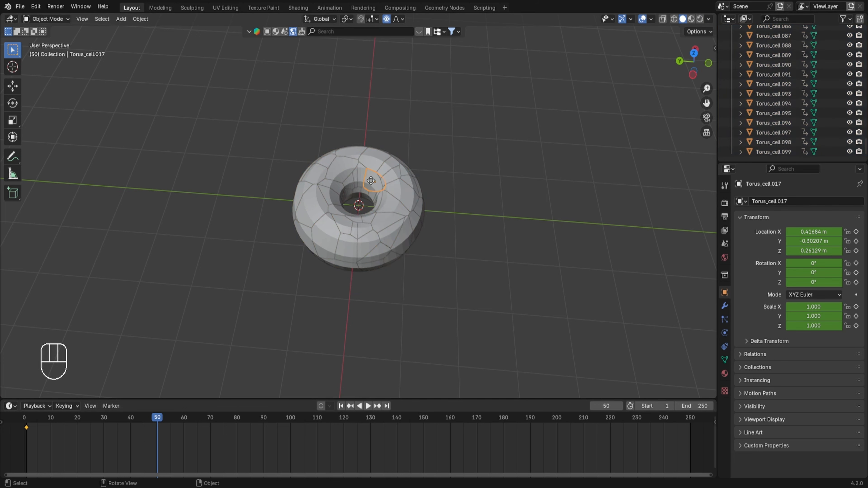
pyautogui.press('g')
pyautogui.press('z')
pyautogui.click(405, 73)
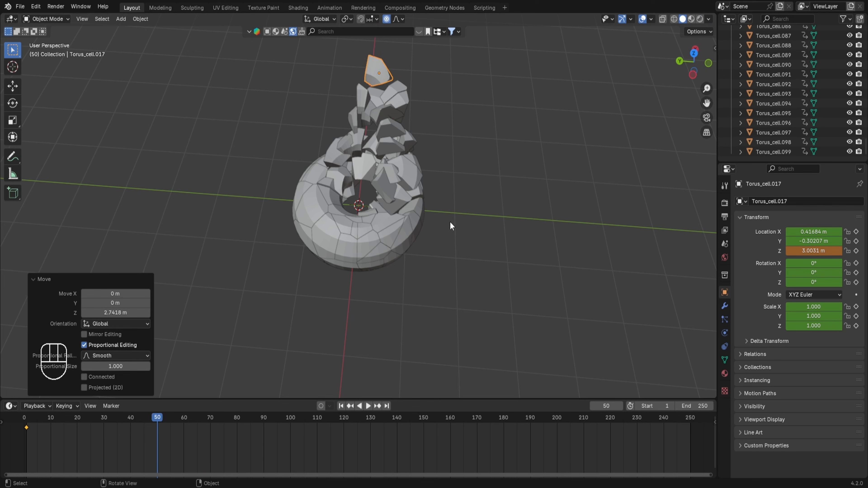
pyautogui.press('a')
pyautogui.press('i')
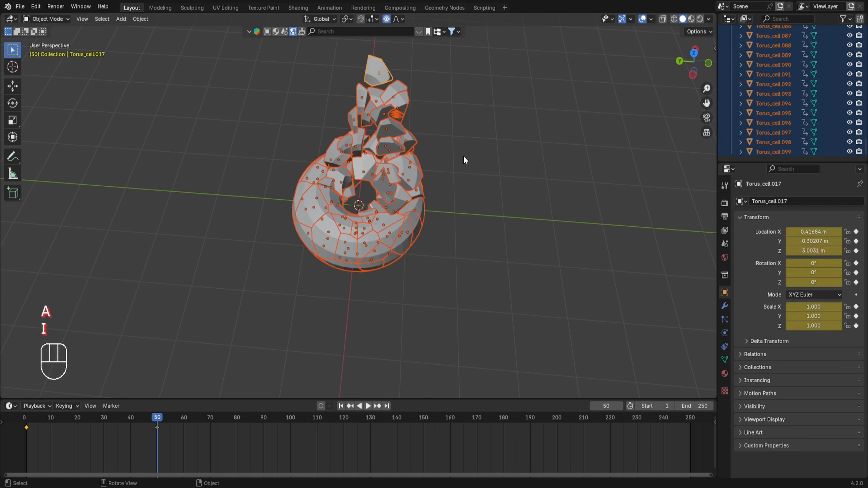
# Play back and scrub the fracture animation on the timeline
pyautogui.click(26, 424)
pyautogui.press('space')
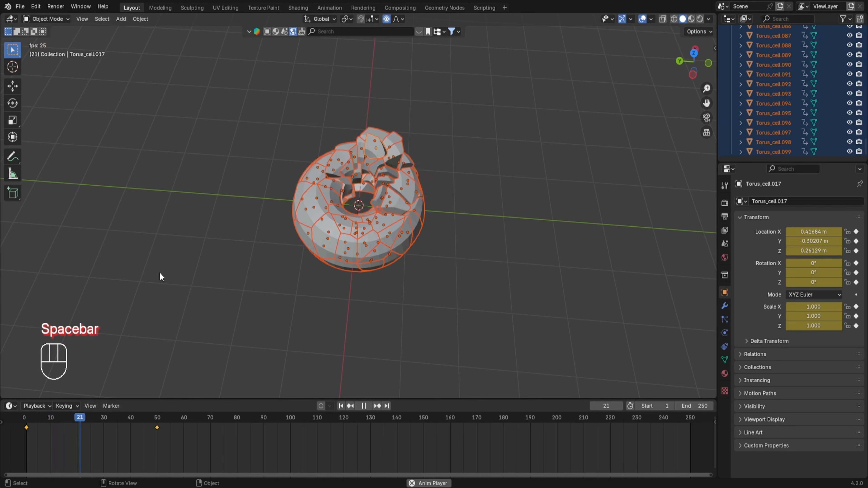
pyautogui.press('space')
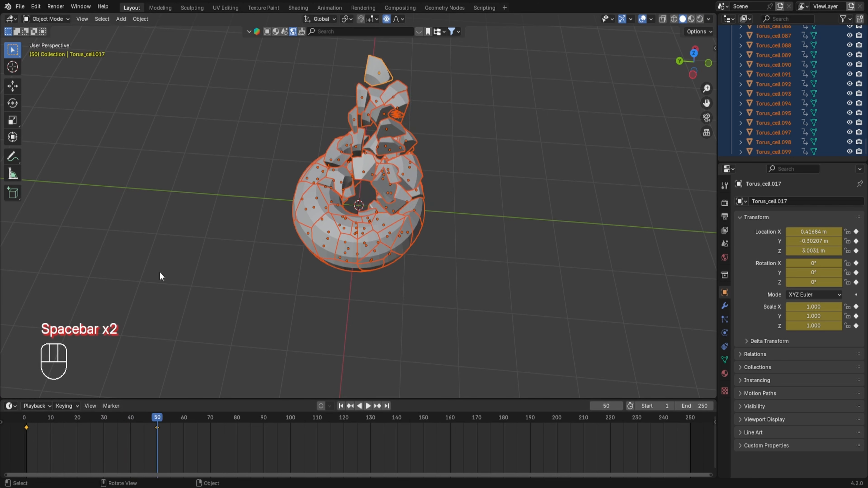
pyautogui.click(180, 277)
pyautogui.click(134, 419)
pyautogui.moveTo(133, 417); pyautogui.dragTo(143, 440)
# Examine the Grungit node setup of the Suzanne material in the node editor
pyautogui.moveTo(264, 320); pyautogui.dragTo(274, 290, button='middle')
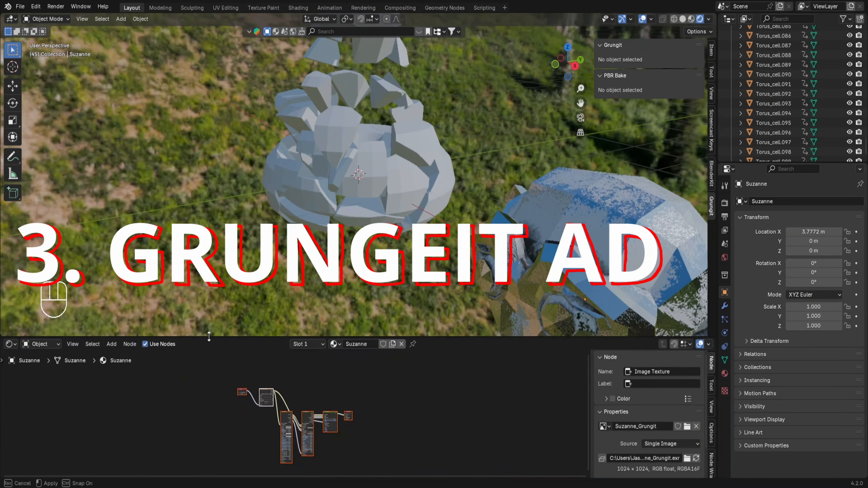
pyautogui.keyDown('shift'); pyautogui.moveTo(447, 253); pyautogui.dragTo(432, 229, button='middle'); pyautogui.keyUp('shift')
pyautogui.scroll(2, 383, 424)
pyautogui.moveTo(383, 445); pyautogui.dragTo(431, 364, button='middle')
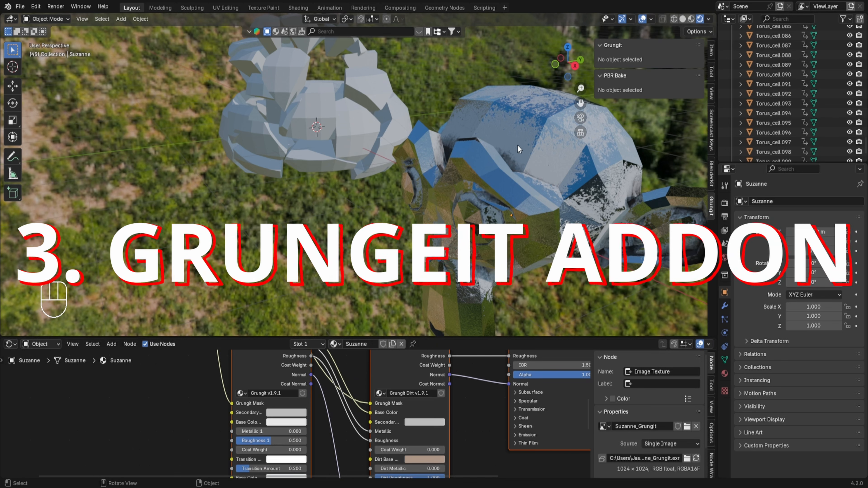
pyautogui.moveTo(331, 364); pyautogui.dragTo(392, 412, button='middle')
pyautogui.click(331, 471)
pyautogui.moveTo(363, 369); pyautogui.dragTo(332, 385)
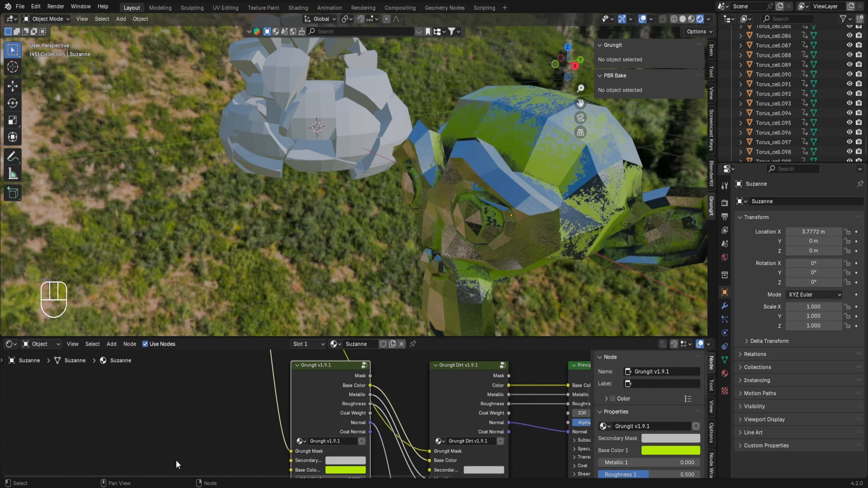
# Select the Suzanne monkey and look over the quality options in the Grungit panel
pyautogui.scroll(-4, 432, 209)
pyautogui.moveTo(432, 210); pyautogui.dragTo(450, 218, button='middle')
pyautogui.click(449, 181)
pyautogui.click(612, 71)
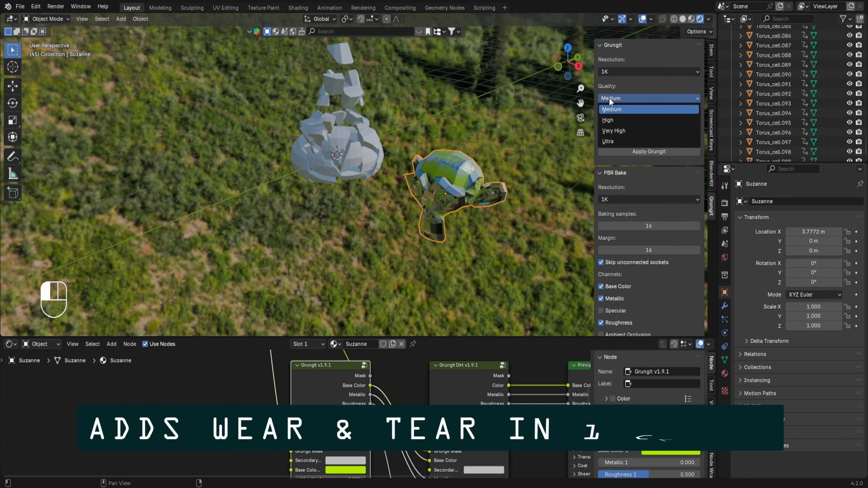
pyautogui.click(614, 71)
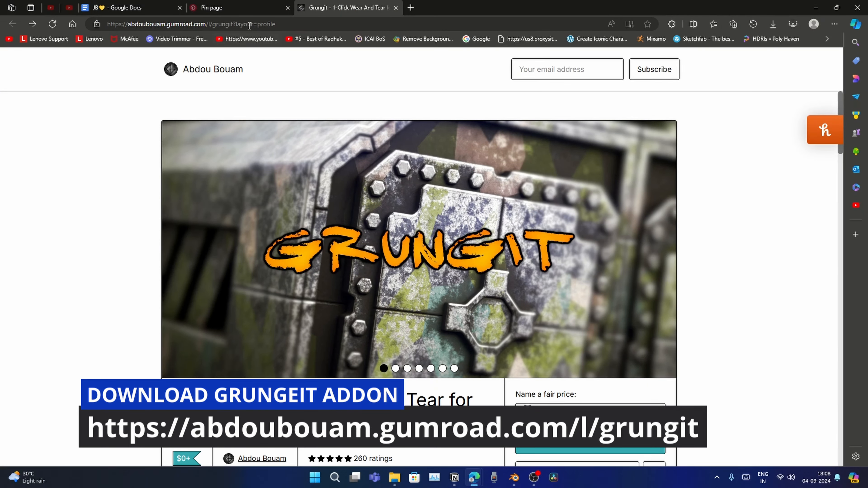
# Browse the Grungit product page's preview images and description on Gumroad
pyautogui.click(249, 24)
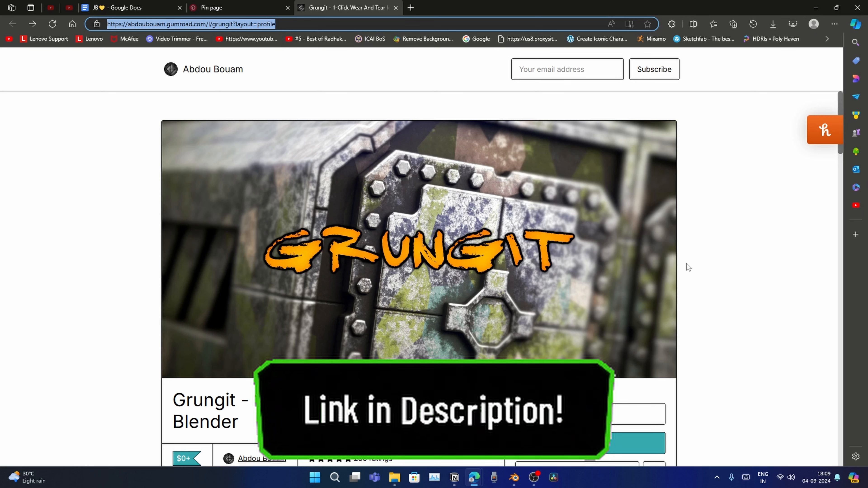
pyautogui.click(662, 251)
pyautogui.click(662, 251)
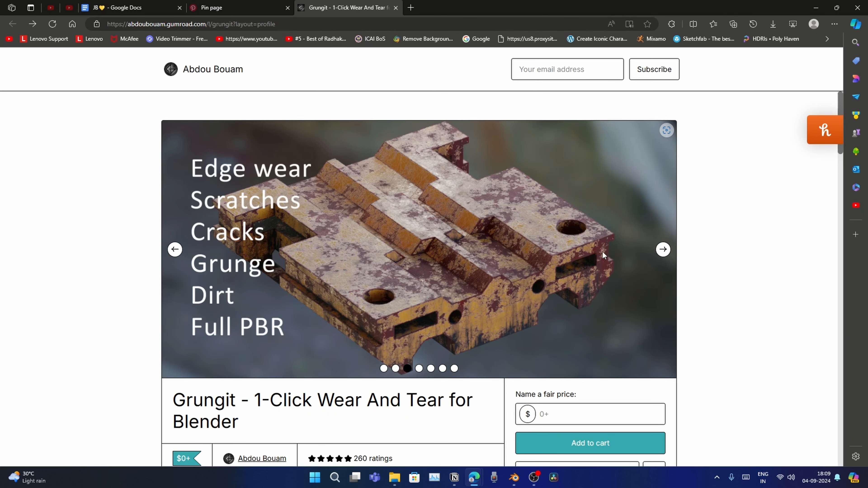
pyautogui.scroll(-5, 663, 252)
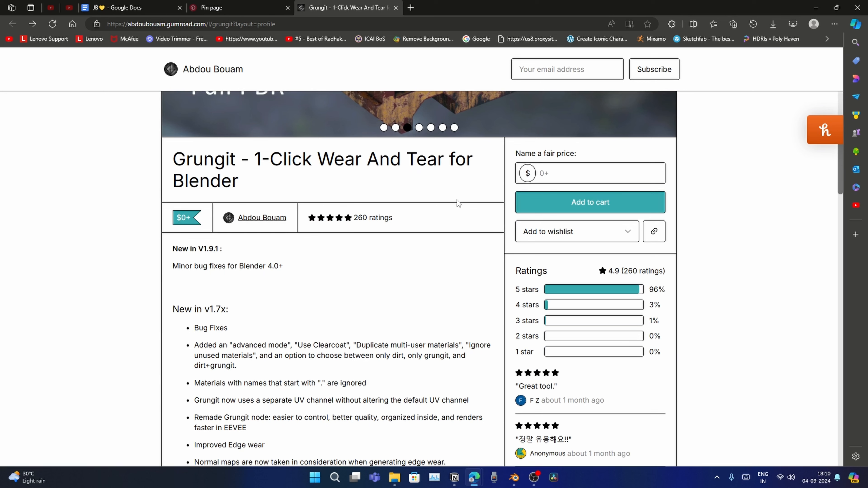
# Enter a fair price of 0 and add Grungit to the cart
pyautogui.click(551, 174)
pyautogui.write('0')
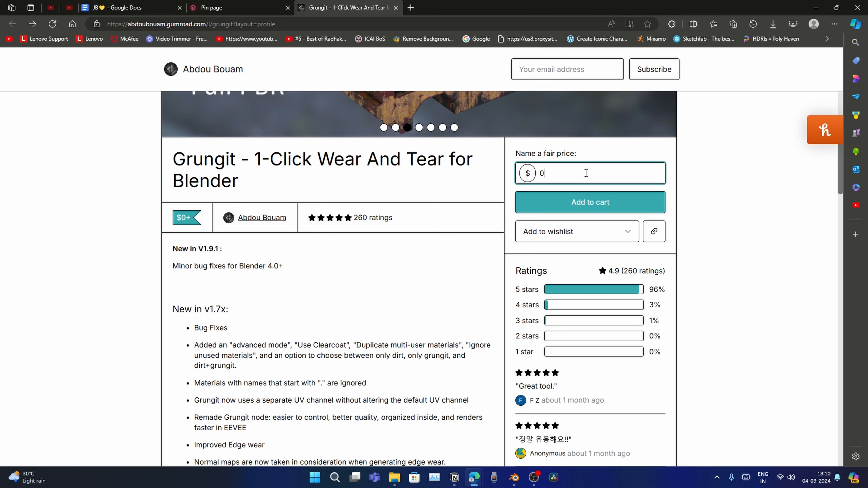
pyautogui.click(581, 202)
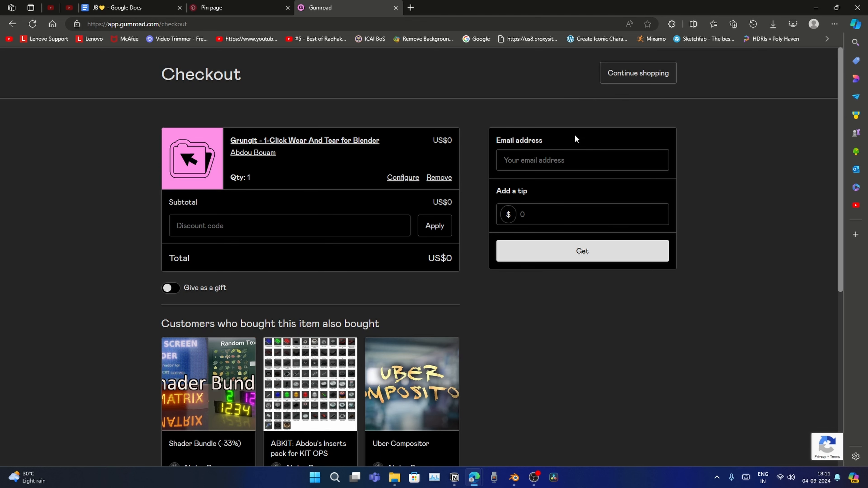
# Get the free product and download Grungit_1.9.1 (For Blender 4.0 and newer)
pyautogui.click(578, 251)
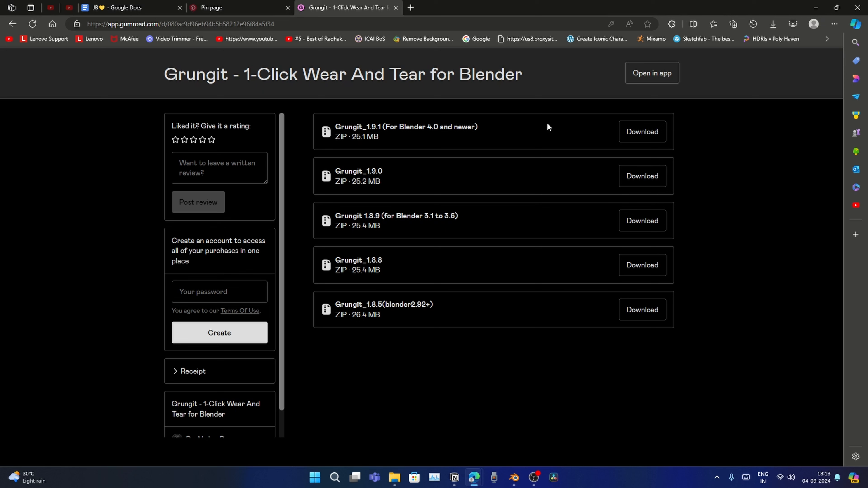
pyautogui.click(626, 131)
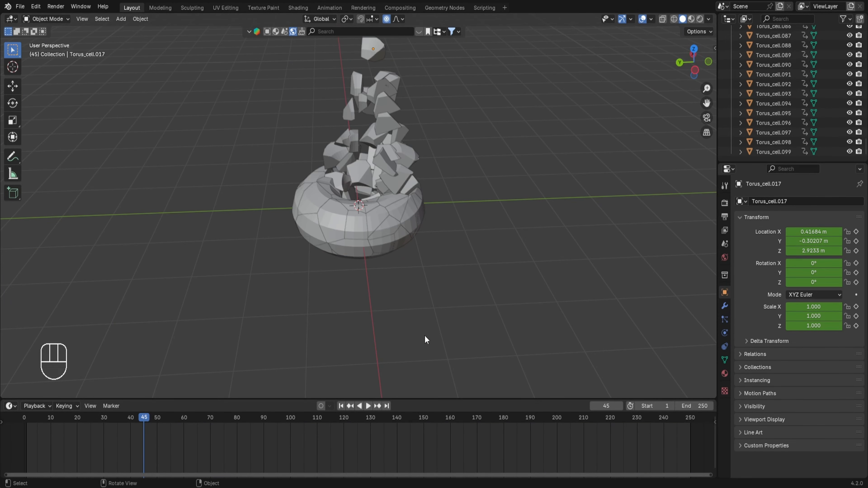
# Install the Grungit_1.9.1 zip as an add-on from disk via Preferences, then close Preferences
pyautogui.click(36, 6)
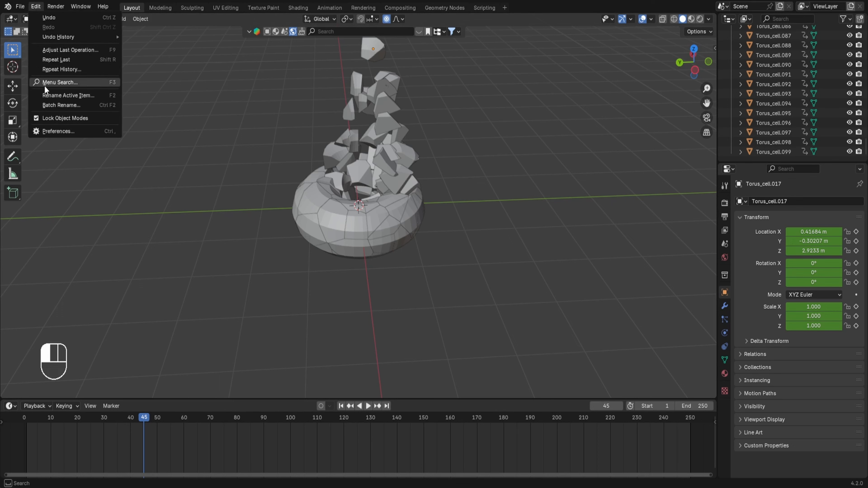
pyautogui.click(51, 131)
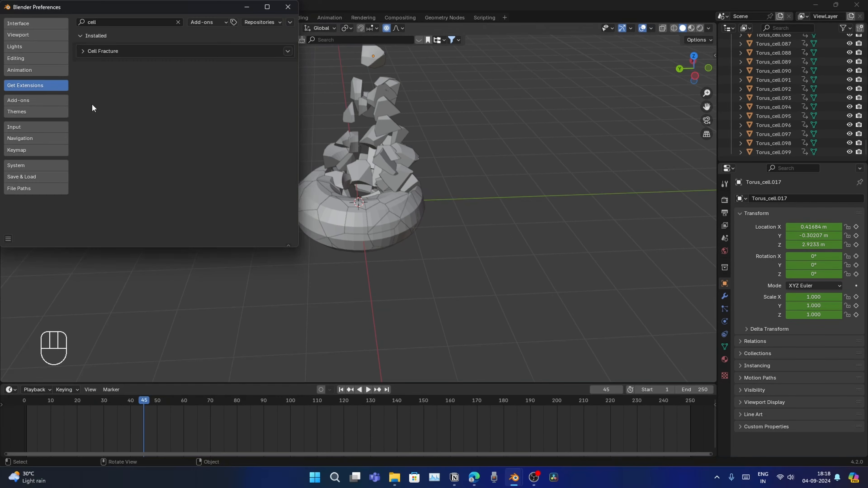
pyautogui.click(54, 100)
pyautogui.click(290, 22)
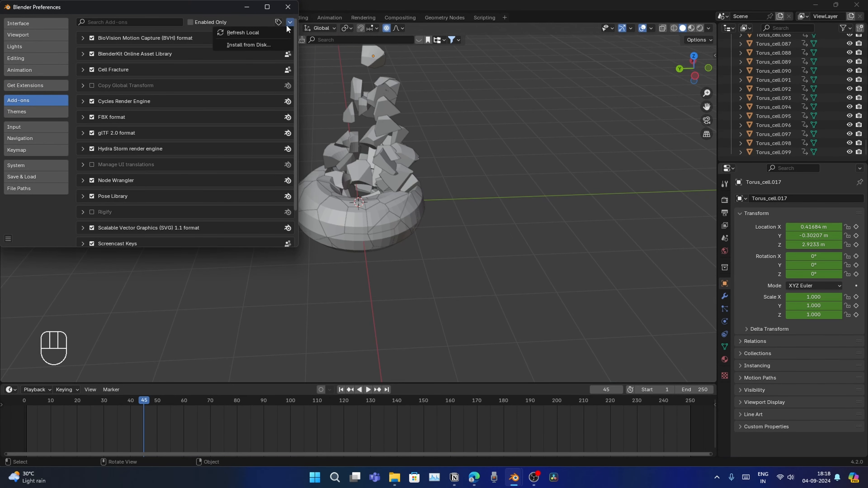
pyautogui.click(252, 44)
pyautogui.click(201, 82)
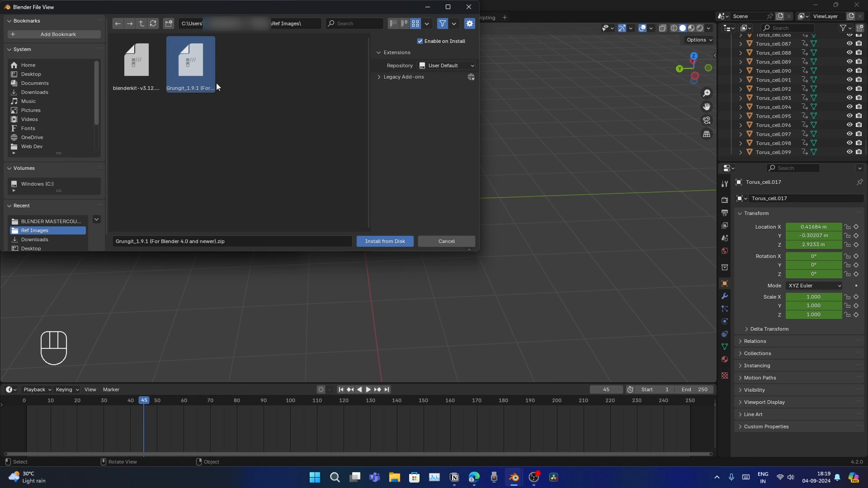
pyautogui.click(390, 242)
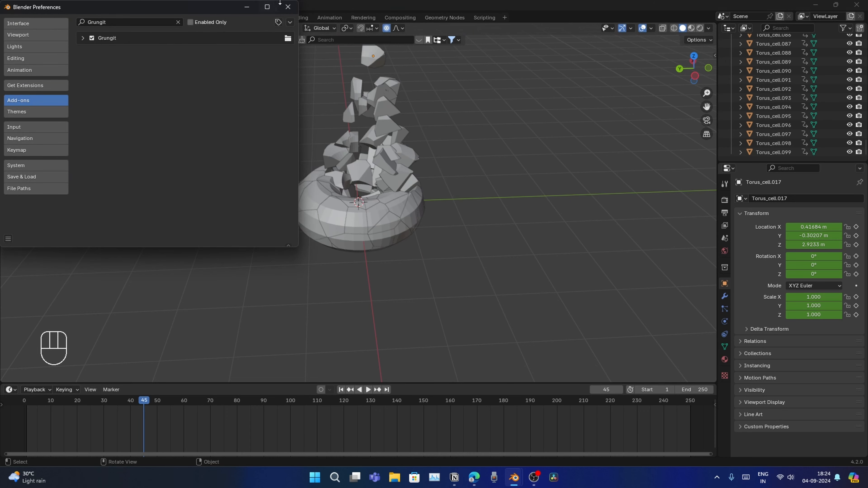
pyautogui.click(287, 7)
# Add a Monkey mesh to the scene
pyautogui.moveTo(428, 206); pyautogui.dragTo(405, 181, button='middle')
pyautogui.moveTo(439, 251); pyautogui.dragTo(446, 239, button='middle')
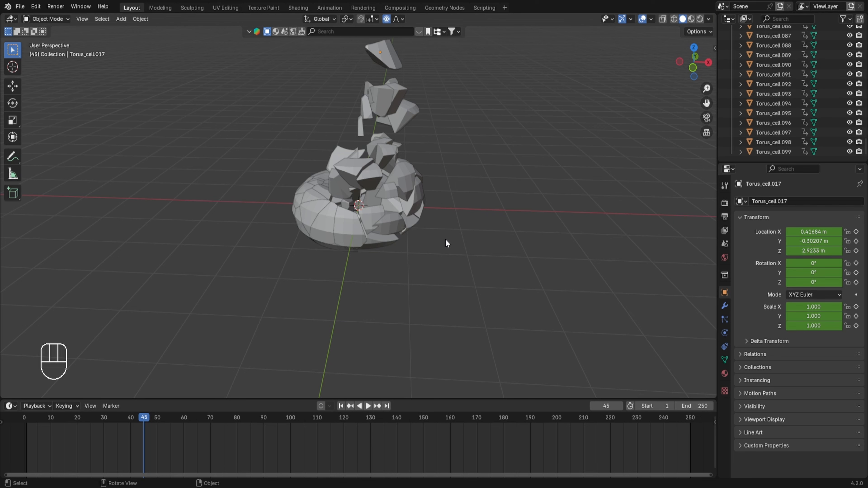
pyautogui.hotkey('shift', 'a')
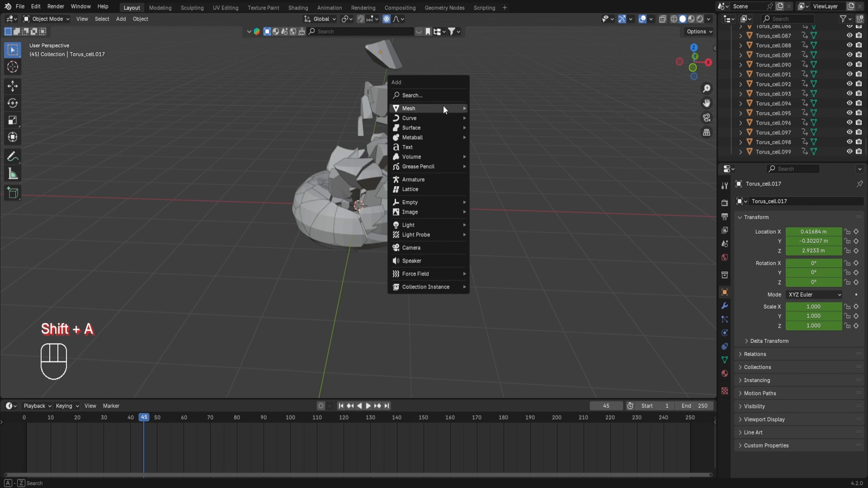
pyautogui.moveTo(444, 109)
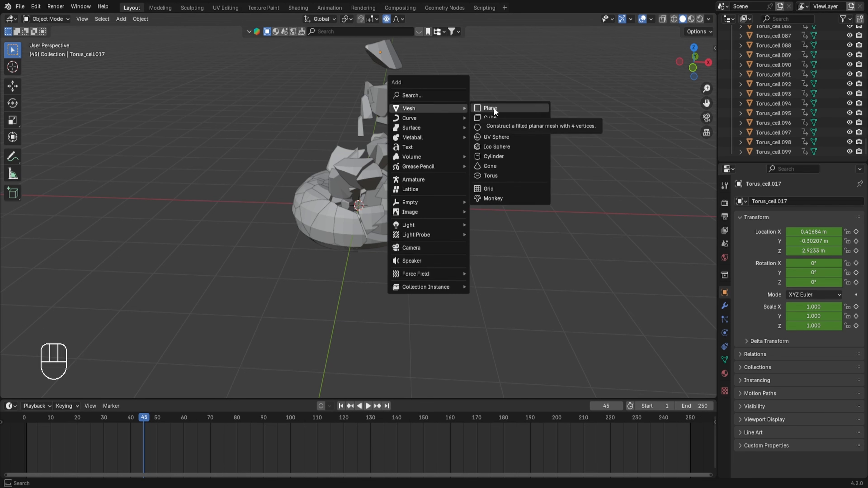
pyautogui.click(491, 198)
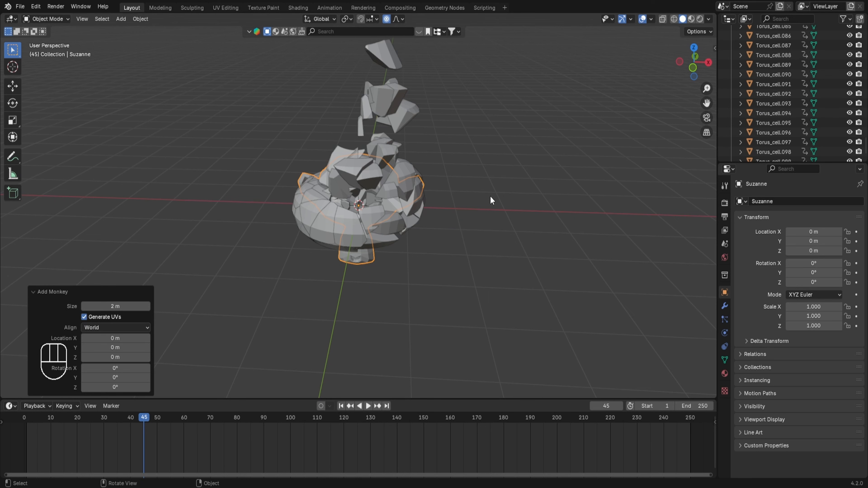
# Move the monkey about 3.78 m along X and save the file
pyautogui.press('g')
pyautogui.press('x')
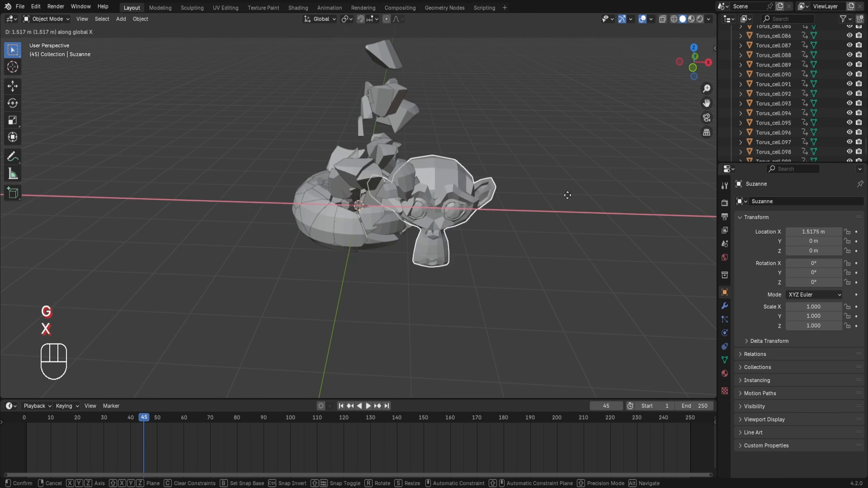
pyautogui.click(676, 192)
pyautogui.hotkey('ctrl', 's')
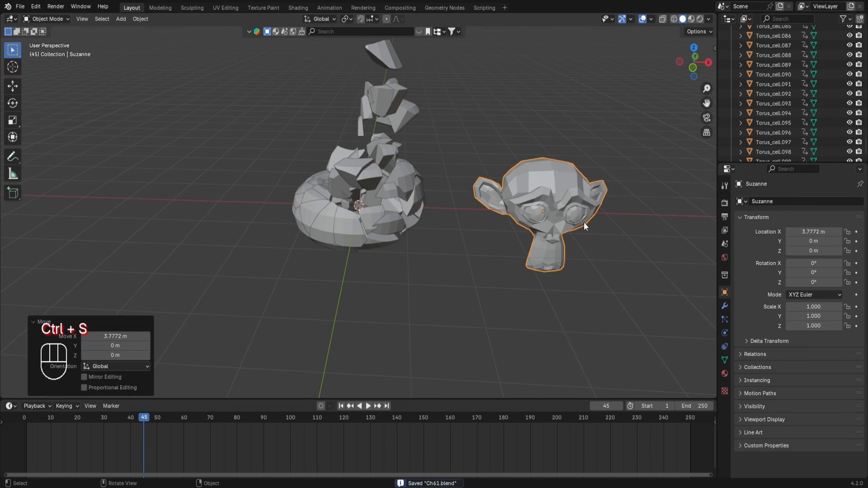
# Switch the viewport to rendered shading and open the Grungit sidebar tab
pyautogui.click(700, 18)
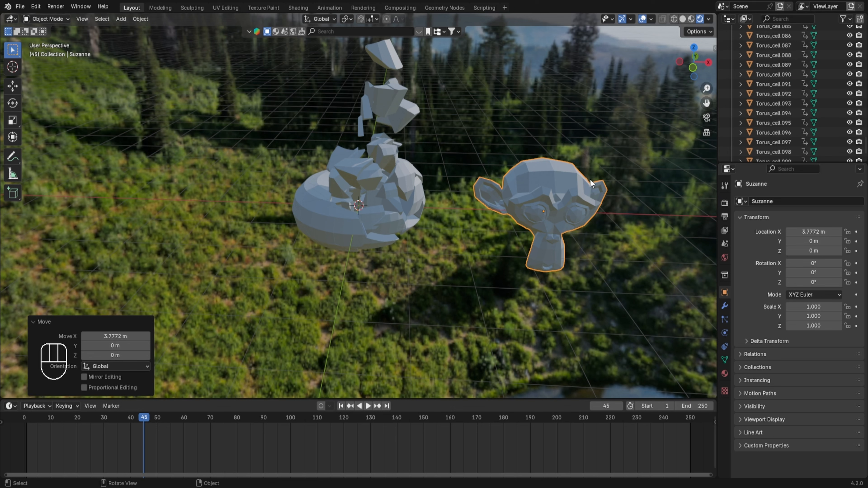
pyautogui.press('n')
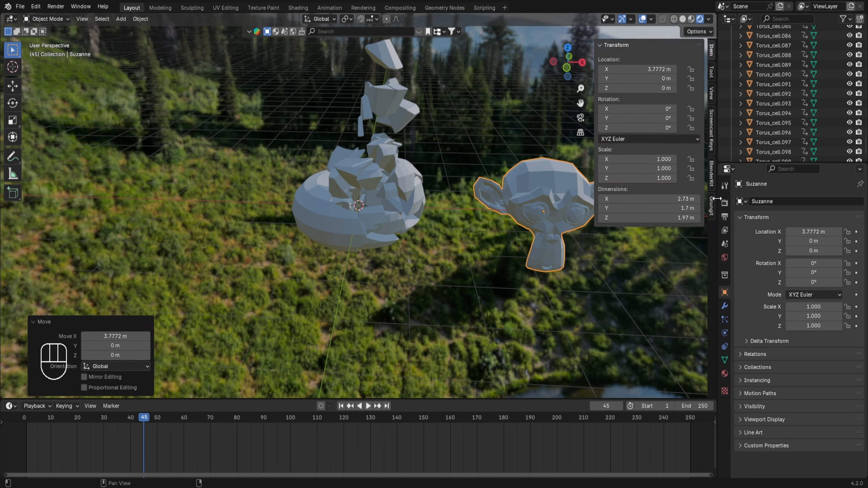
pyautogui.click(712, 210)
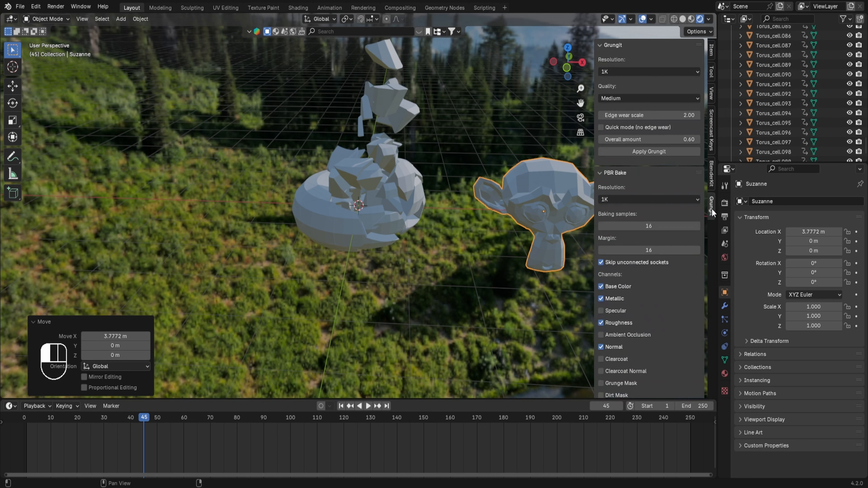
# Apply Grungit to the monkey at 1K resolution and Medium quality
pyautogui.click(656, 70)
pyautogui.click(656, 71)
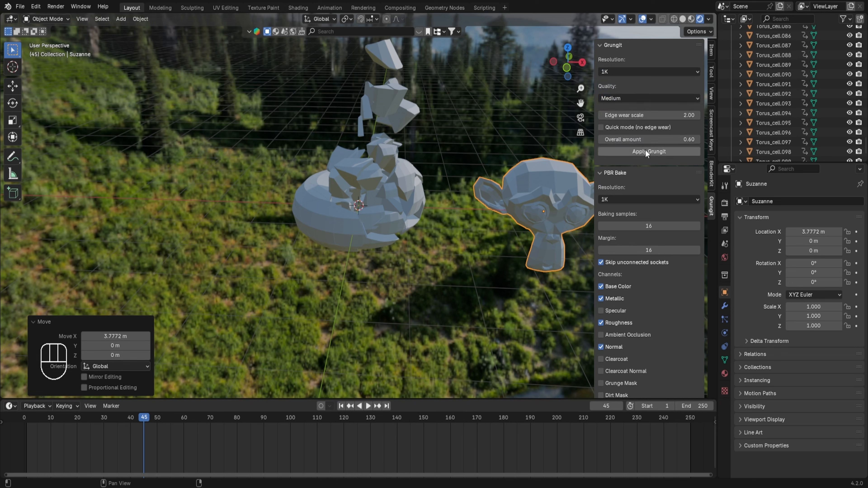
pyautogui.click(652, 150)
pyautogui.click(626, 241)
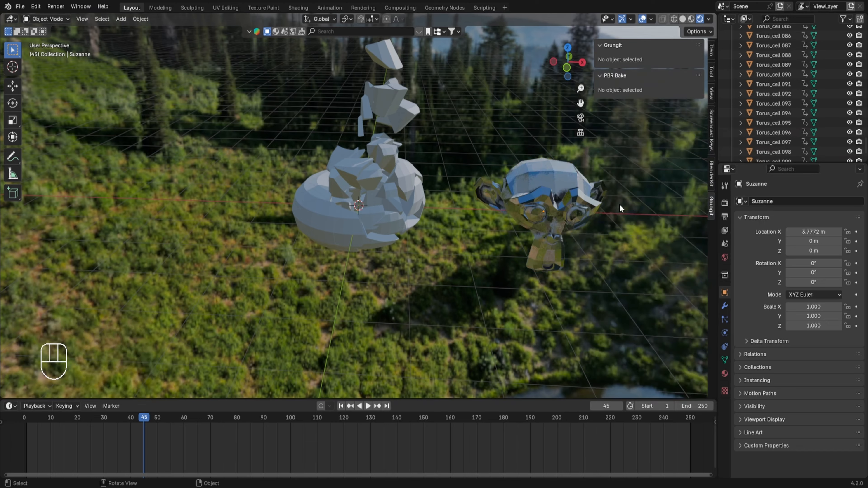
# Inspect the weathered monkey up close in the viewport
pyautogui.moveTo(620, 204); pyautogui.dragTo(552, 200, button='middle')
pyautogui.scroll(1, 549, 285)
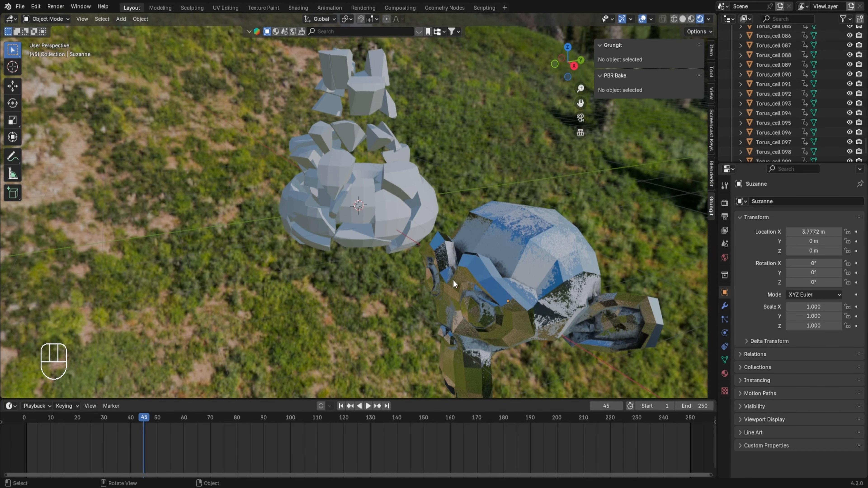
pyautogui.moveTo(544, 295); pyautogui.dragTo(569, 242, button='middle')
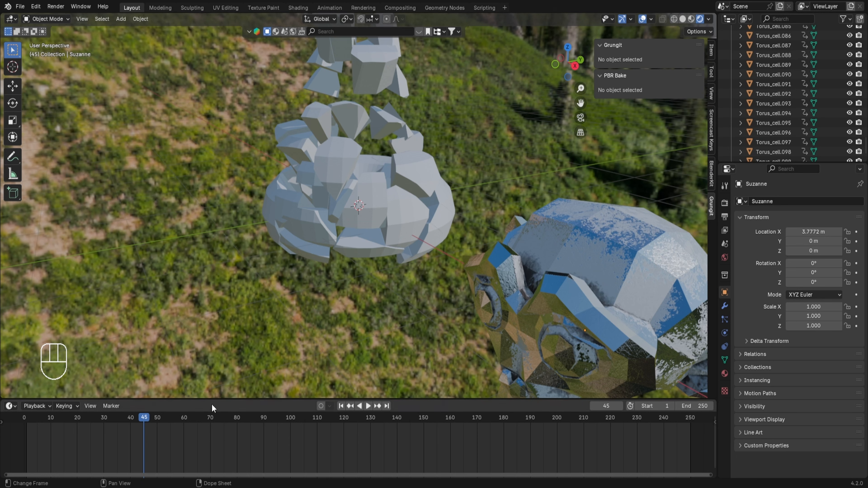
# Turn the timeline area into a Shader Editor and enlarge it
pyautogui.click(9, 406)
pyautogui.click(34, 374)
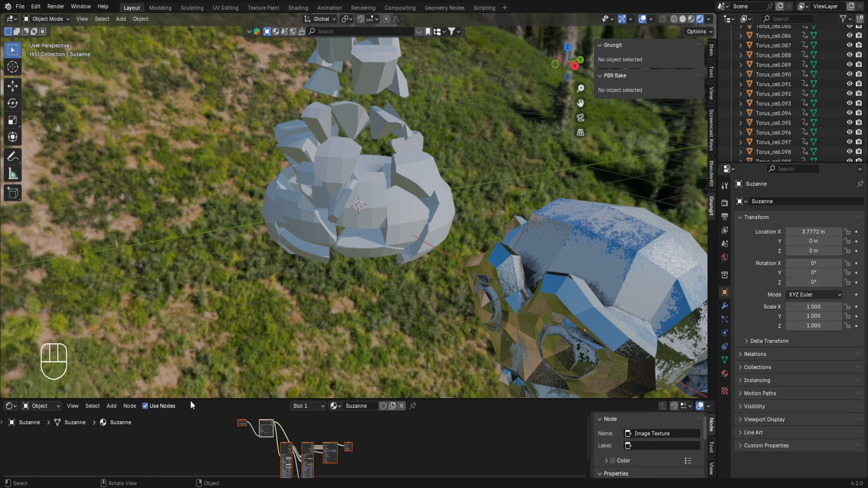
pyautogui.moveTo(191, 399); pyautogui.dragTo(241, 337)
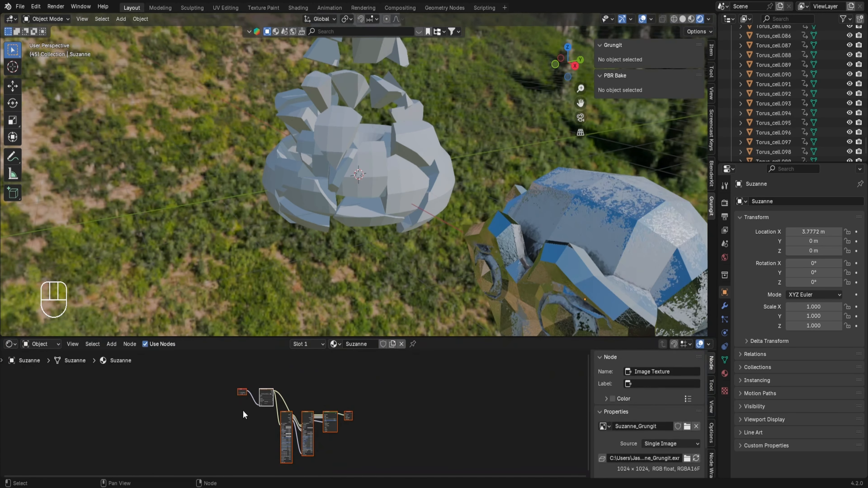
# Examine the Grungit and Grungit Dirt nodes in the monkey's material
pyautogui.scroll(6, 245, 414)
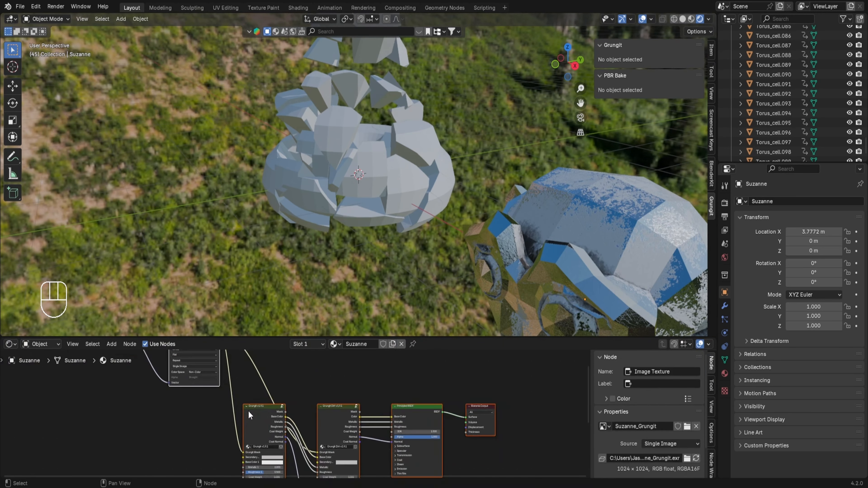
pyautogui.scroll(1, 271, 413)
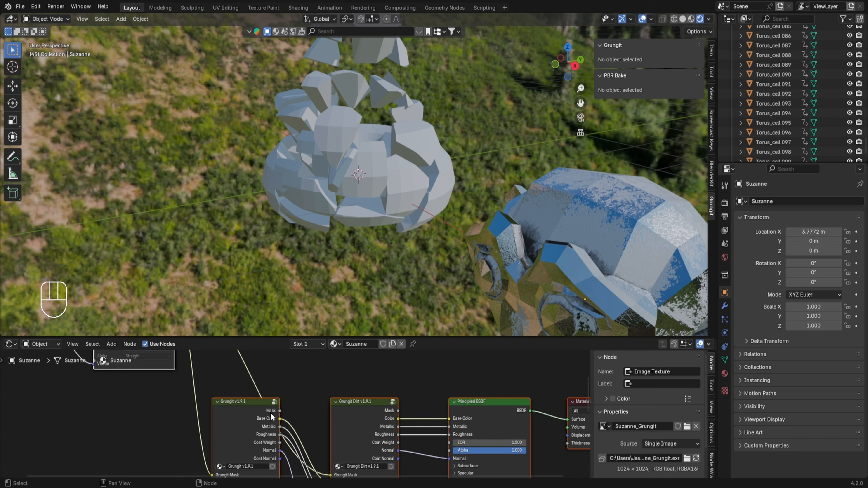
pyautogui.keyDown('shift'); pyautogui.moveTo(532, 255); pyautogui.dragTo(549, 200, button='middle'); pyautogui.keyUp('shift')
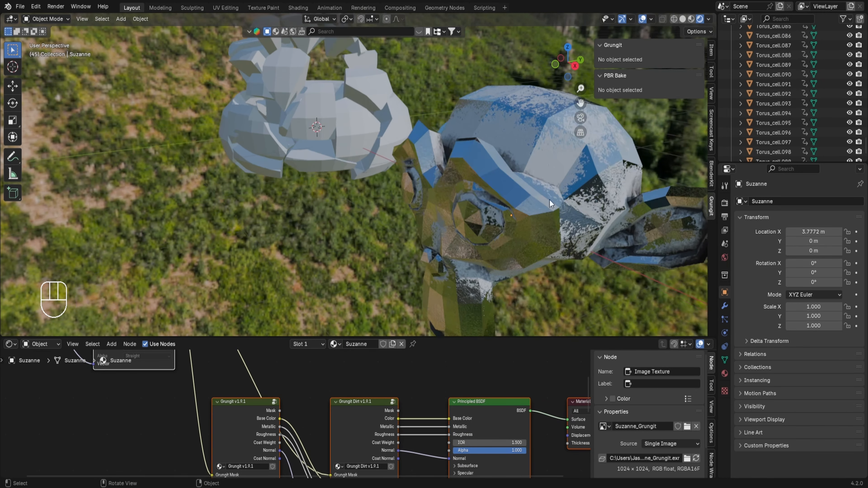
pyautogui.scroll(1, 342, 391)
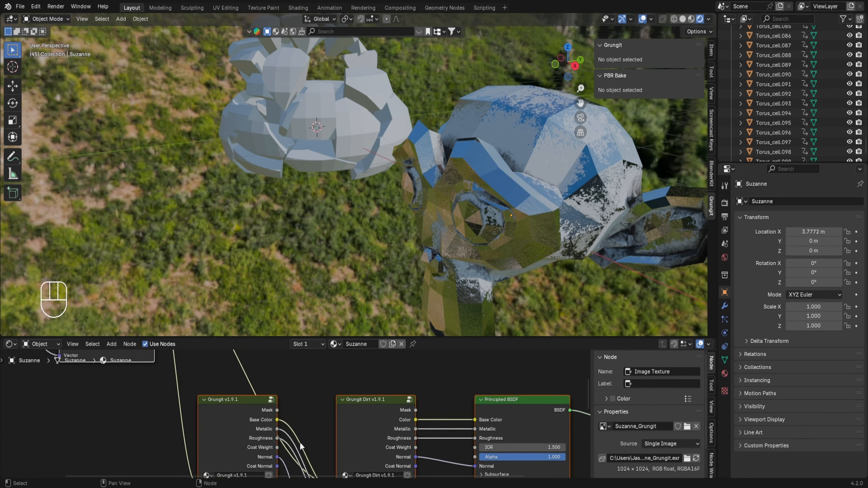
pyautogui.moveTo(300, 443); pyautogui.dragTo(336, 360, button='middle')
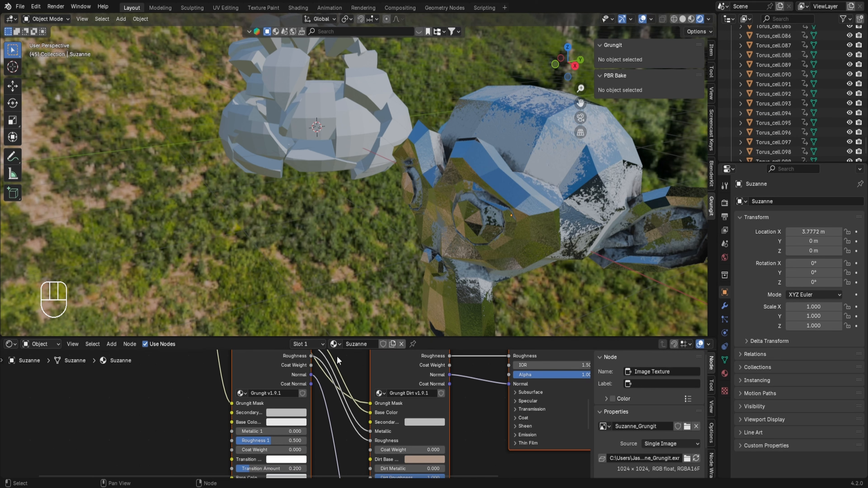
pyautogui.moveTo(322, 376); pyautogui.dragTo(391, 412, button='middle')
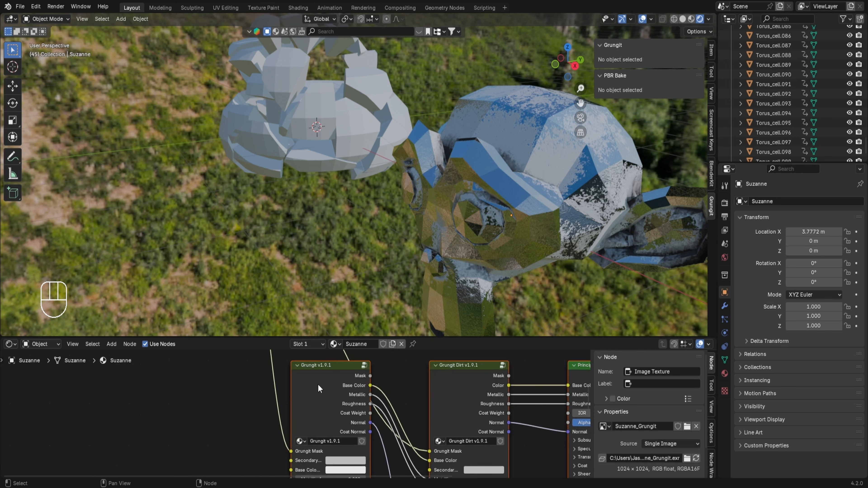
# Set the Grungit node's secondary base color to a lime green
pyautogui.click(331, 471)
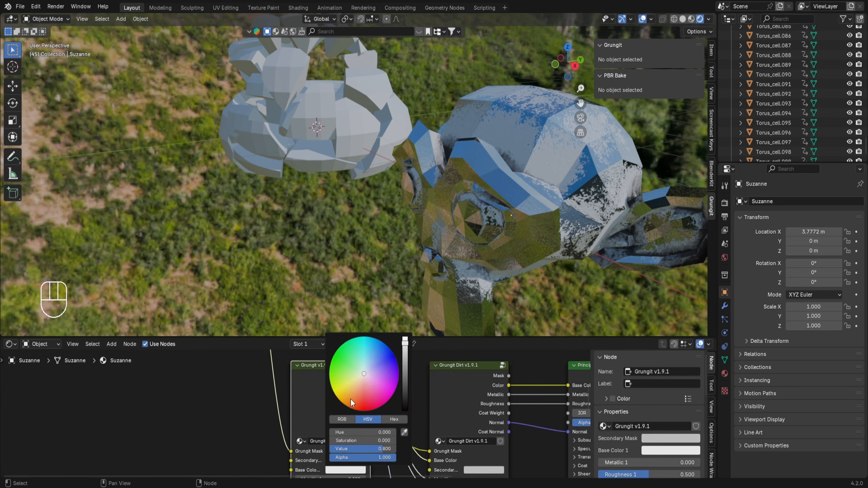
pyautogui.click(345, 386)
pyautogui.click(352, 408)
pyautogui.moveTo(353, 408)
pyautogui.mouseDown()
pyautogui.moveTo(364, 411)
pyautogui.moveTo(330, 365)
pyautogui.moveTo(351, 339)
pyautogui.moveTo(329, 368)
pyautogui.mouseUp()
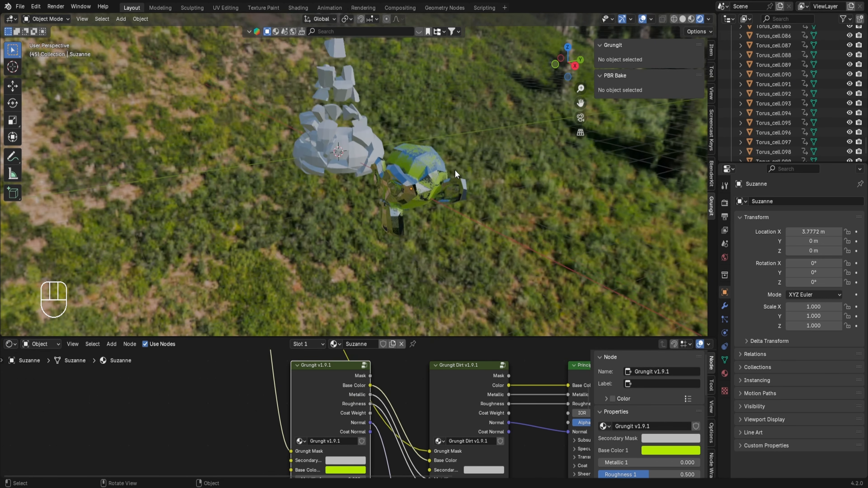
# Select the monkey and review the Grungit resolution and quality options without changing them
pyautogui.moveTo(422, 207); pyautogui.dragTo(449, 217, button='middle')
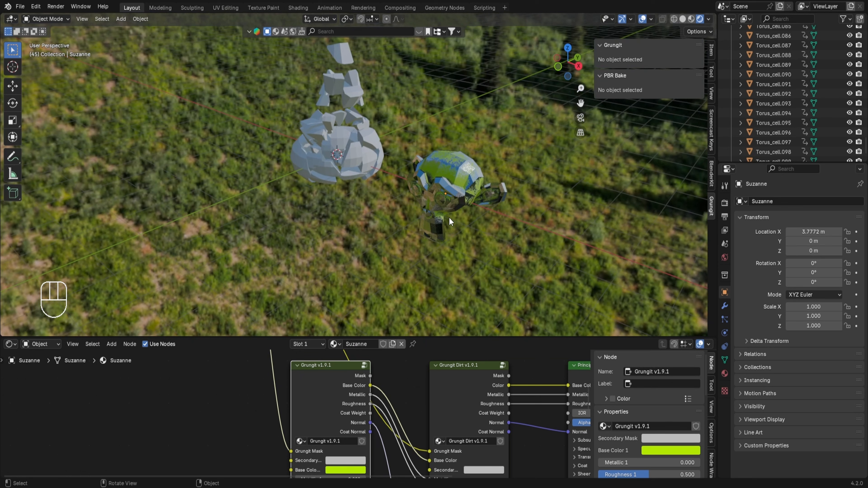
pyautogui.click(447, 181)
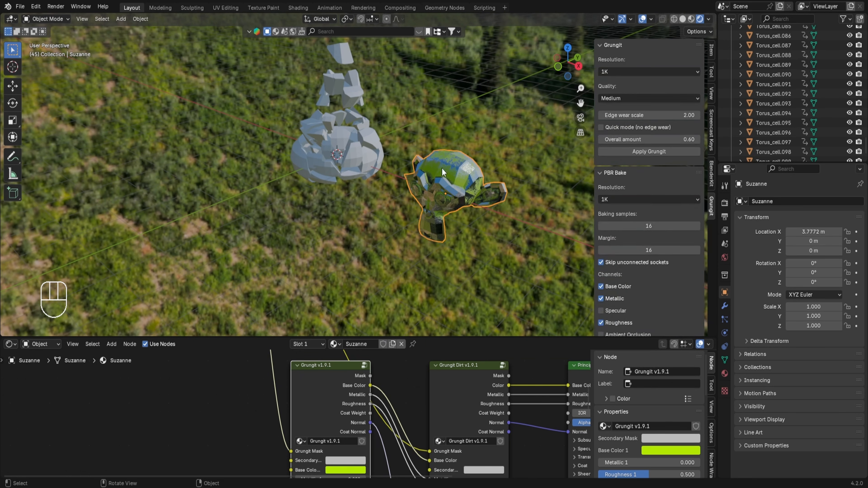
pyautogui.click(624, 72)
pyautogui.click(625, 72)
pyautogui.click(611, 98)
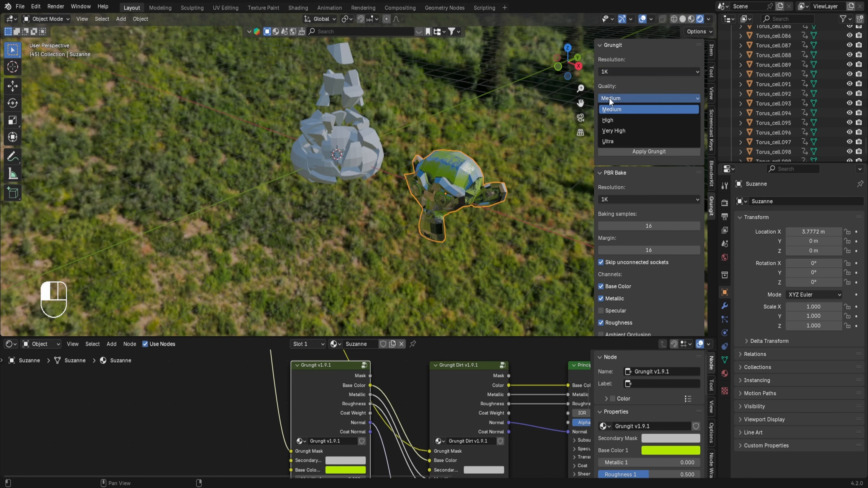
pyautogui.click(609, 98)
pyautogui.click(614, 72)
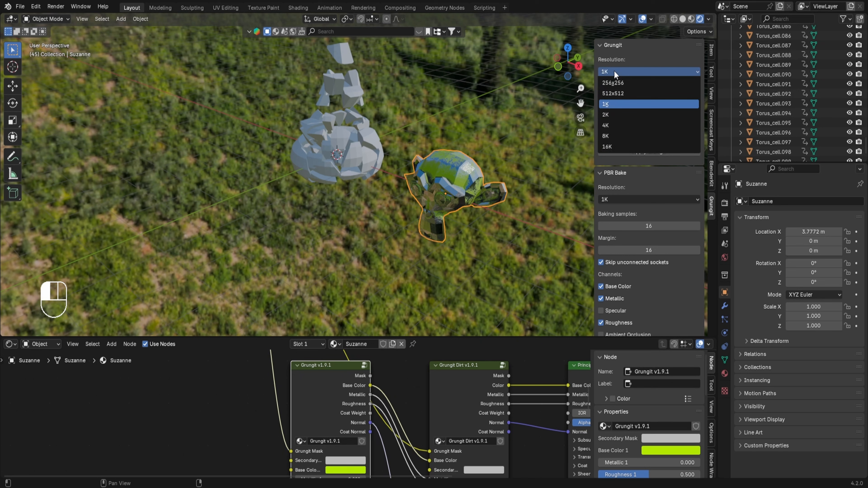
pyautogui.click(614, 71)
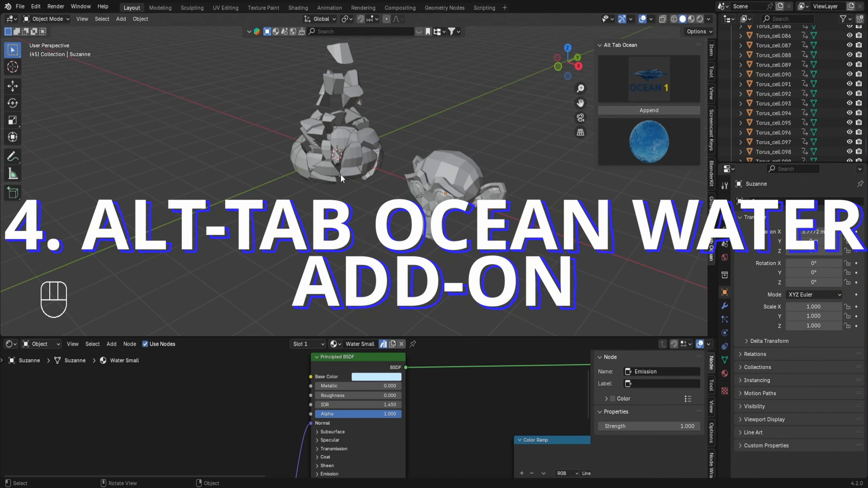
pyautogui.click(623, 111)
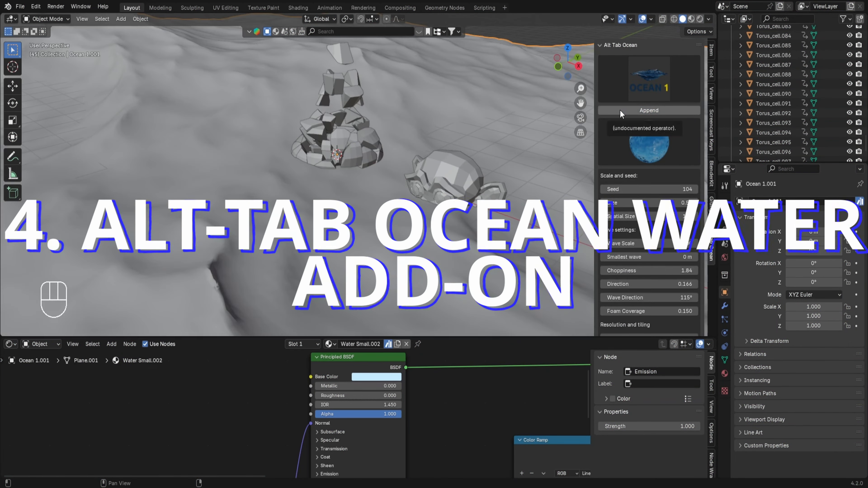
pyautogui.scroll(-10, 438, 215)
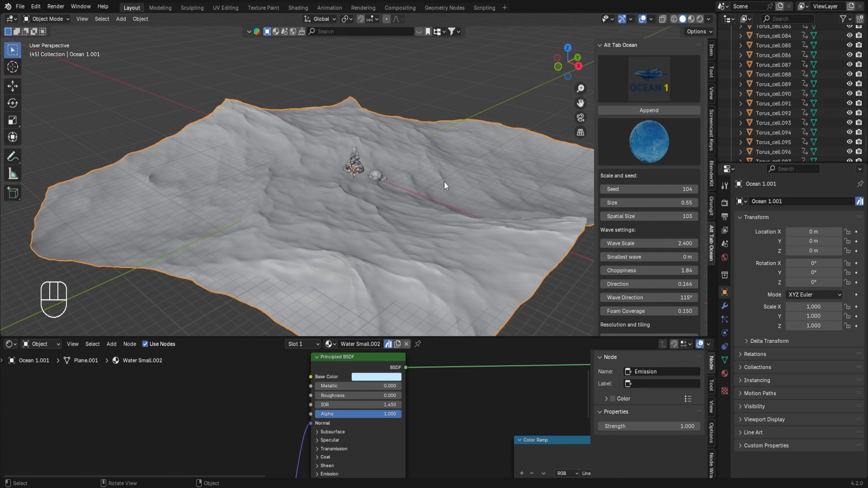
pyautogui.click(700, 19)
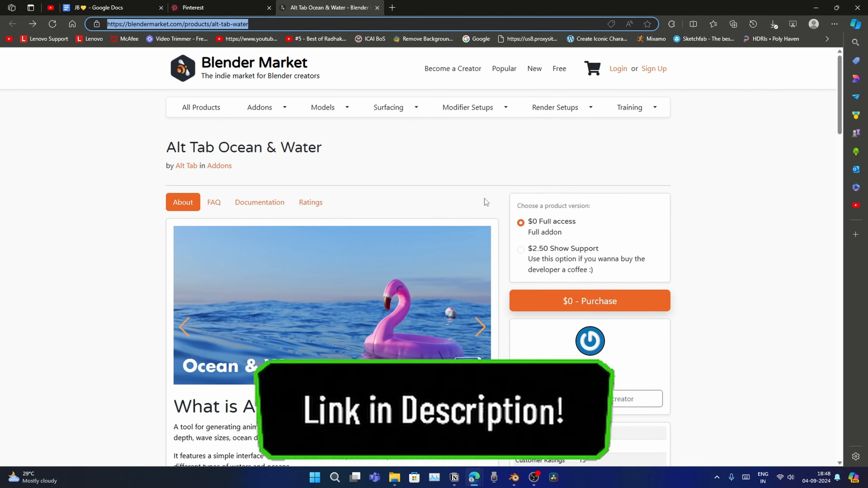
# Add the free Alt Tab Ocean & Water add-on to the Blender Market cart and continue to checkout
pyautogui.scroll(-5, 563, 100)
pyautogui.scroll(3, 563, 100)
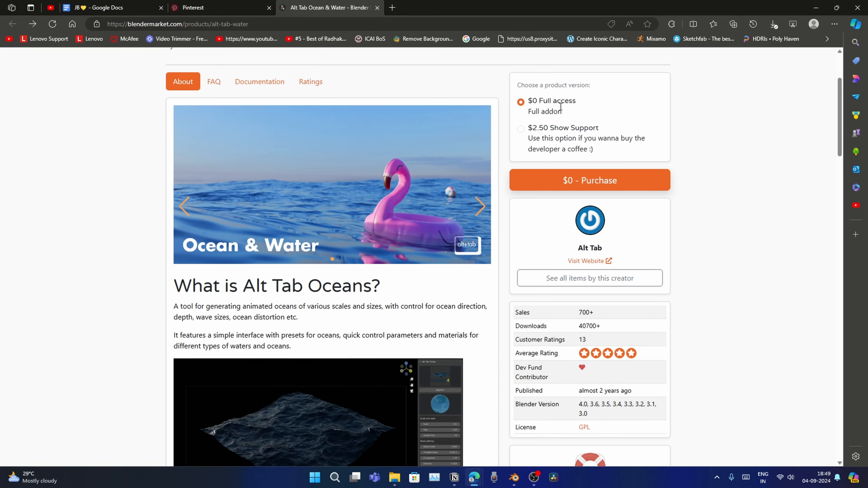
pyautogui.click(596, 181)
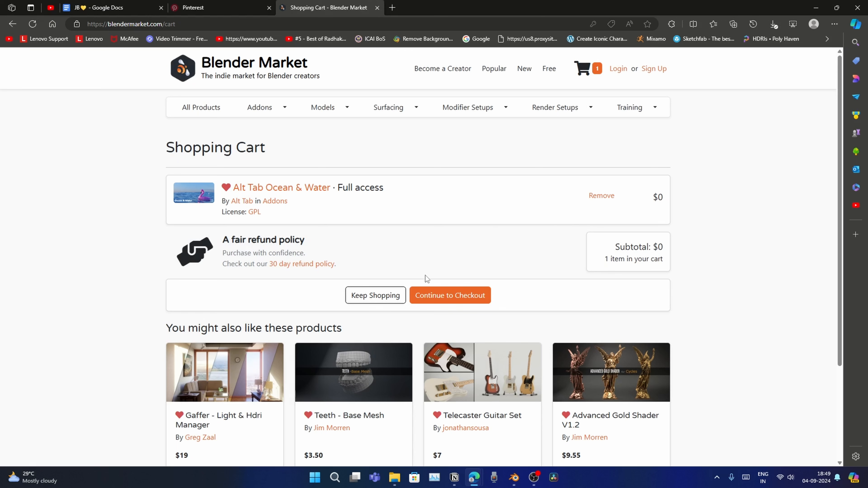
pyautogui.click(445, 294)
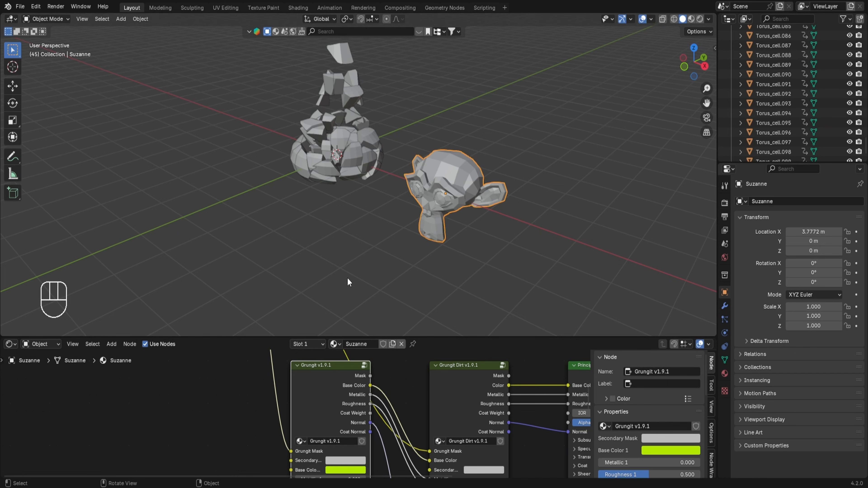
# Install the alt_tab_water add-on from disk through Preferences, then close the Preferences window
pyautogui.click(36, 6)
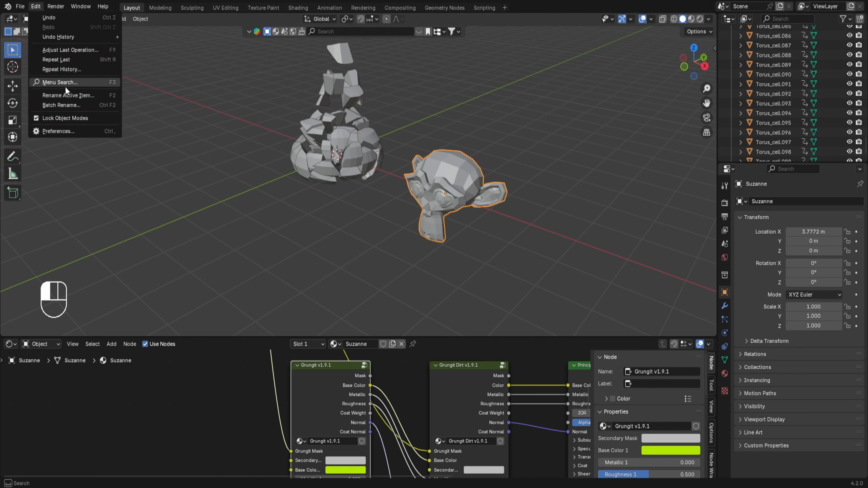
pyautogui.click(61, 130)
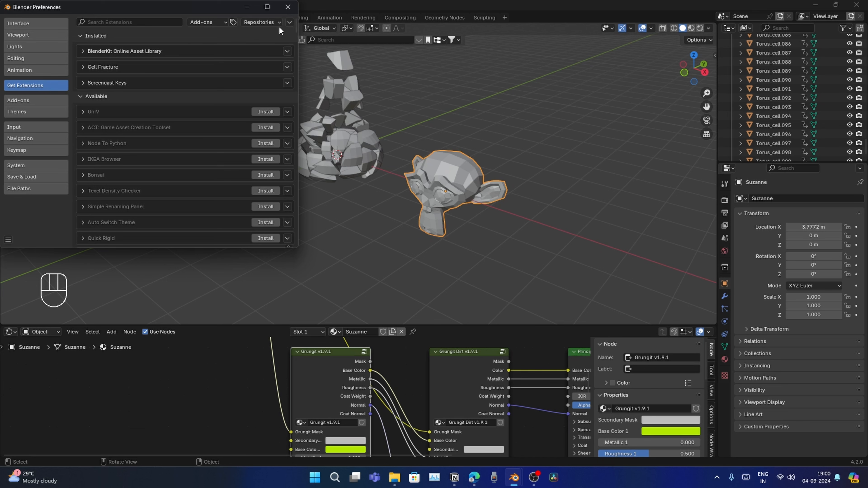
pyautogui.click(290, 22)
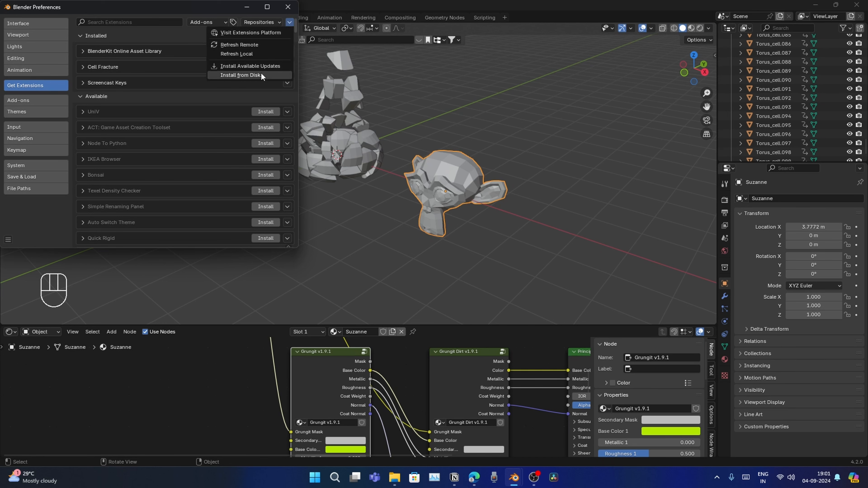
pyautogui.click(241, 75)
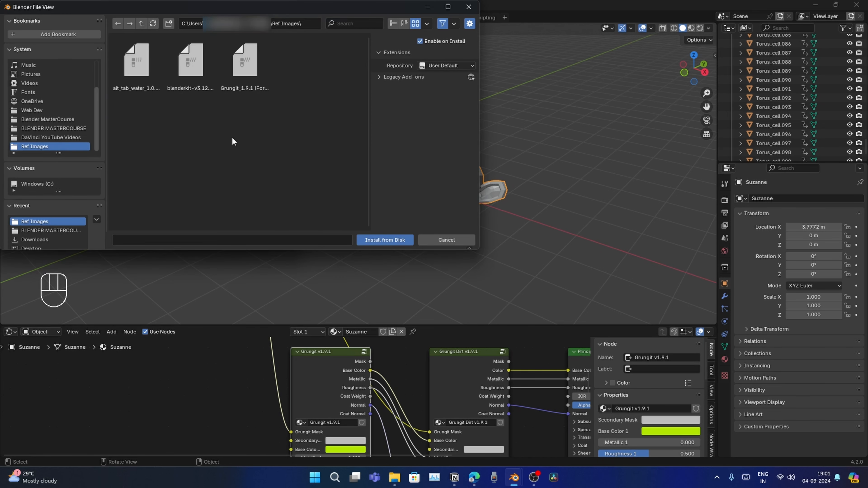
pyautogui.click(145, 78)
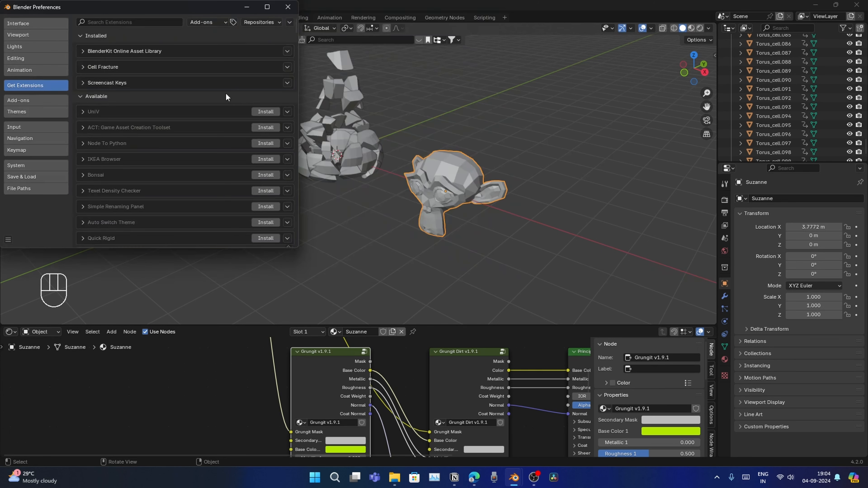
pyautogui.click(288, 7)
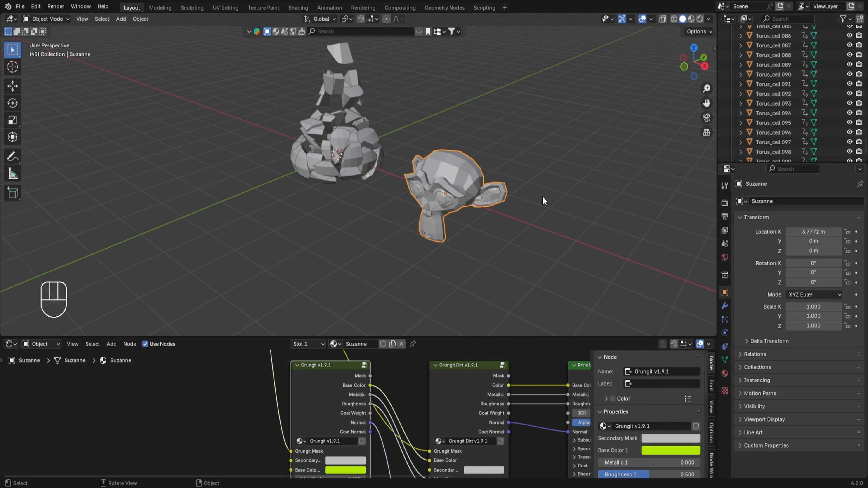
# Open the Alt Tab Ocean sidebar panel and choose the Ocean 1 preset
pyautogui.press('n')
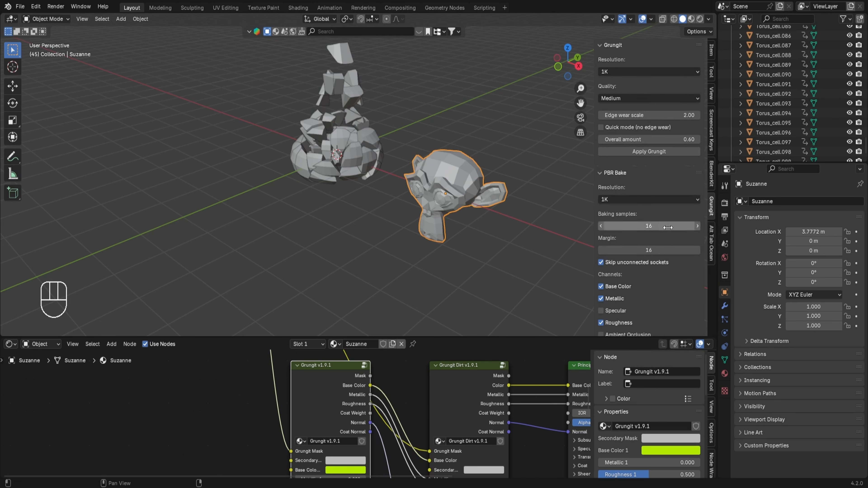
pyautogui.click(712, 244)
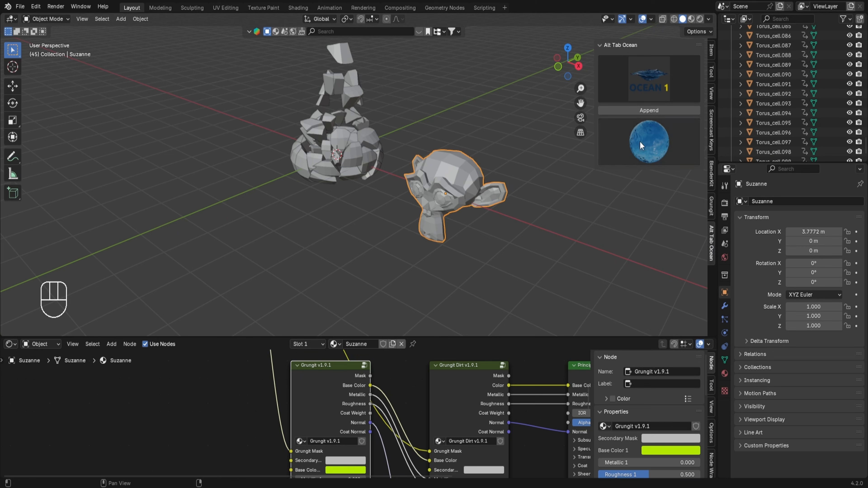
pyautogui.click(643, 79)
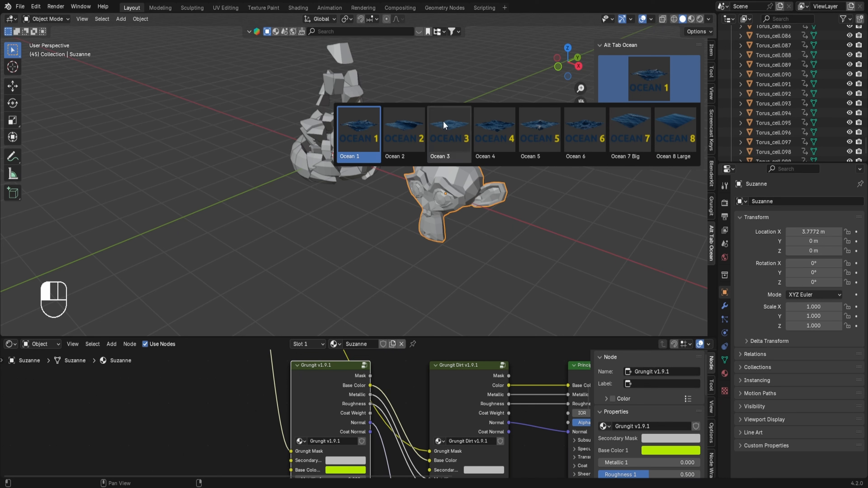
pyautogui.click(365, 122)
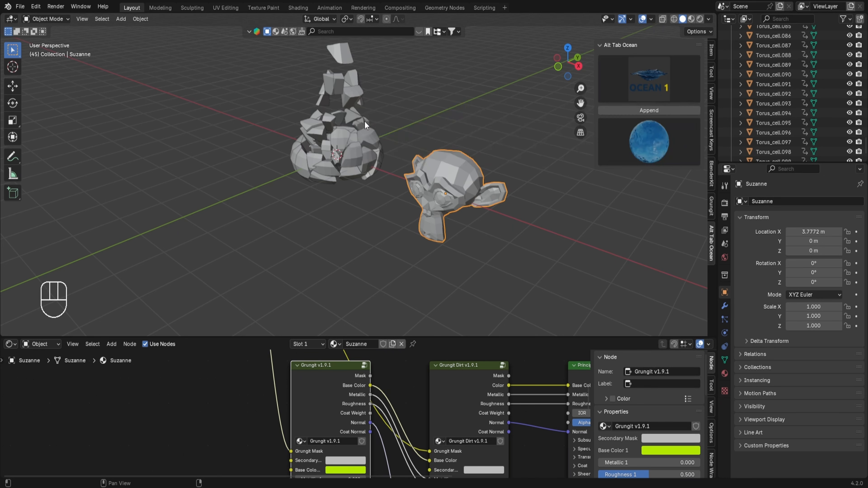
# Choose the Water Small material and append the ocean to the scene
pyautogui.click(632, 139)
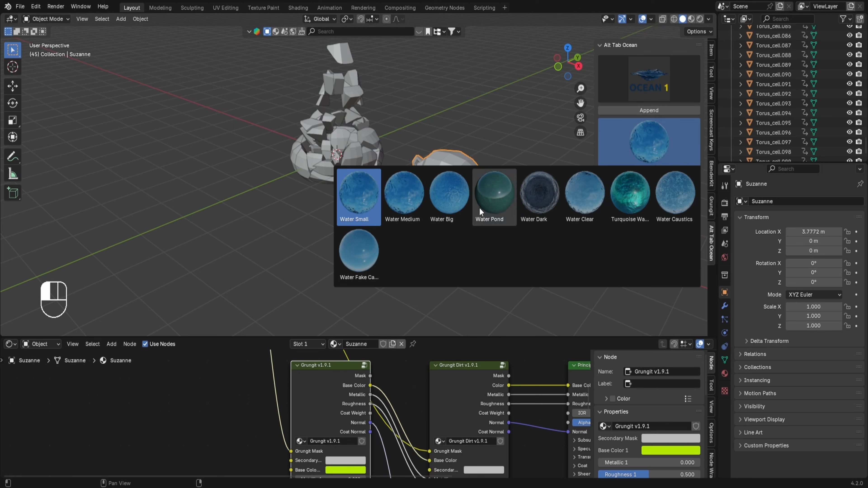
pyautogui.click(356, 201)
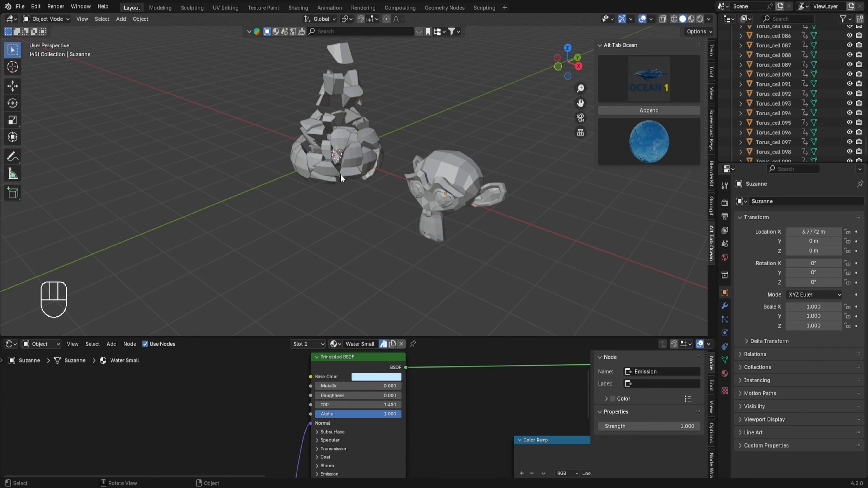
pyautogui.click(622, 110)
pyautogui.scroll(-5, 441, 225)
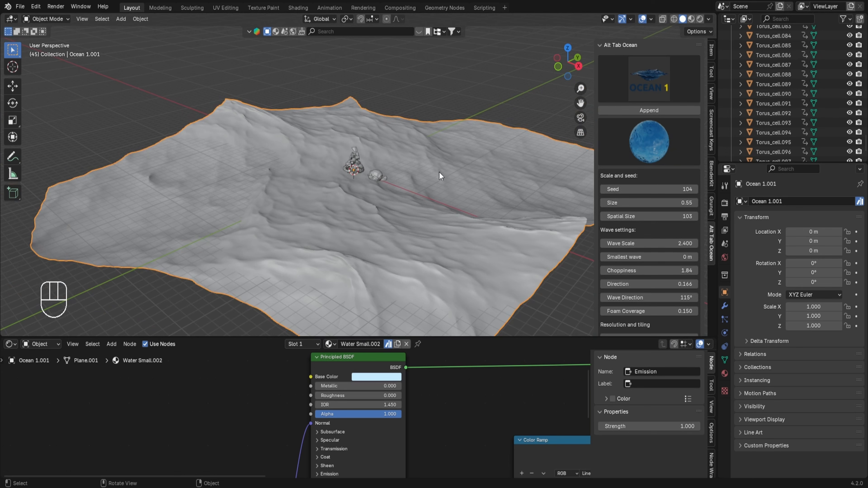
# Switch the viewport to Material Preview shading and change the lower editor to a Timeline
pyautogui.click(691, 19)
pyautogui.moveTo(523, 107); pyautogui.dragTo(498, 143, button='middle')
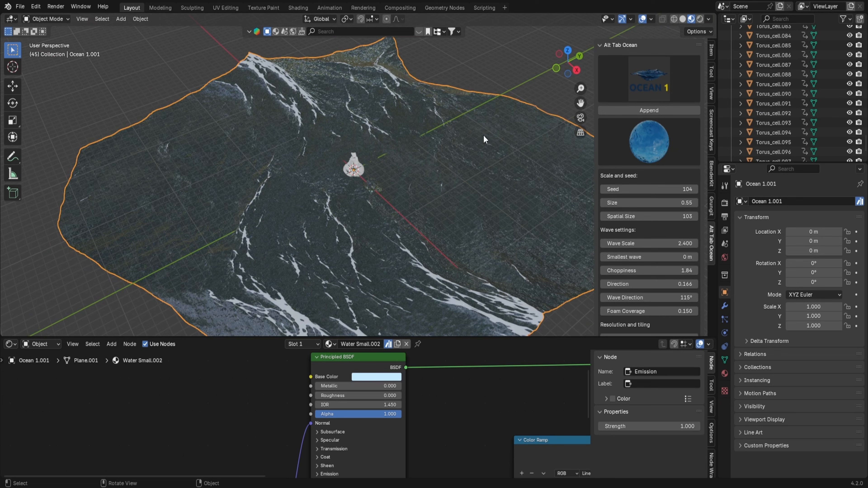
pyautogui.click(10, 344)
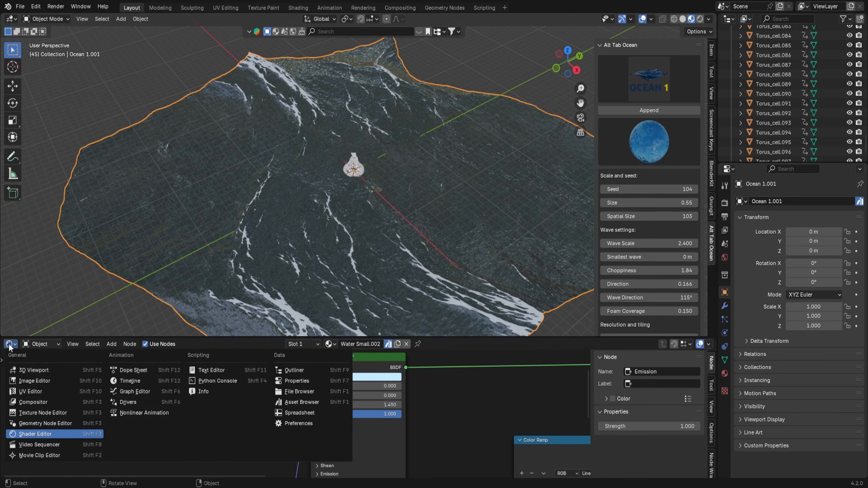
pyautogui.click(117, 380)
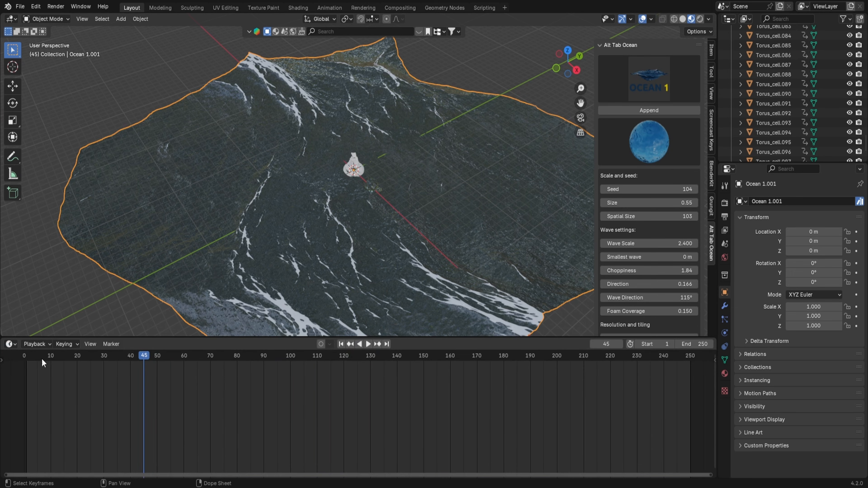
# Play the ocean animation from the start and stop playback
pyautogui.click(27, 357)
pyautogui.press('space')
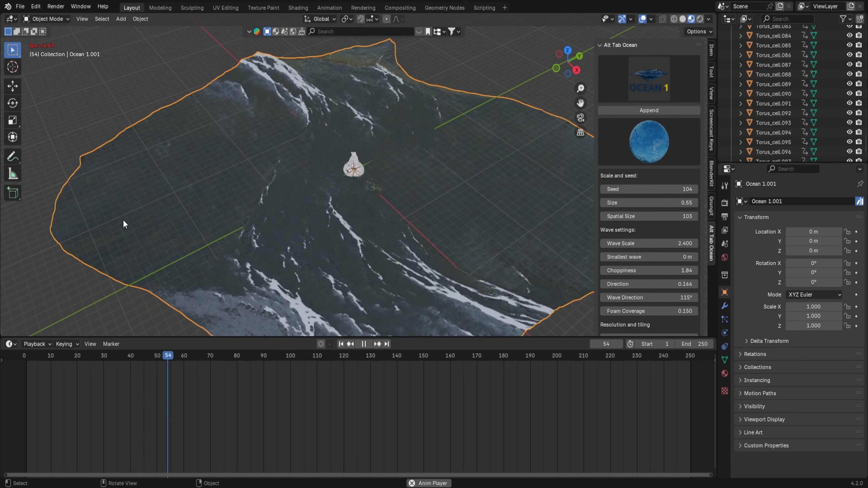
pyautogui.moveTo(287, 221); pyautogui.dragTo(275, 204, button='middle')
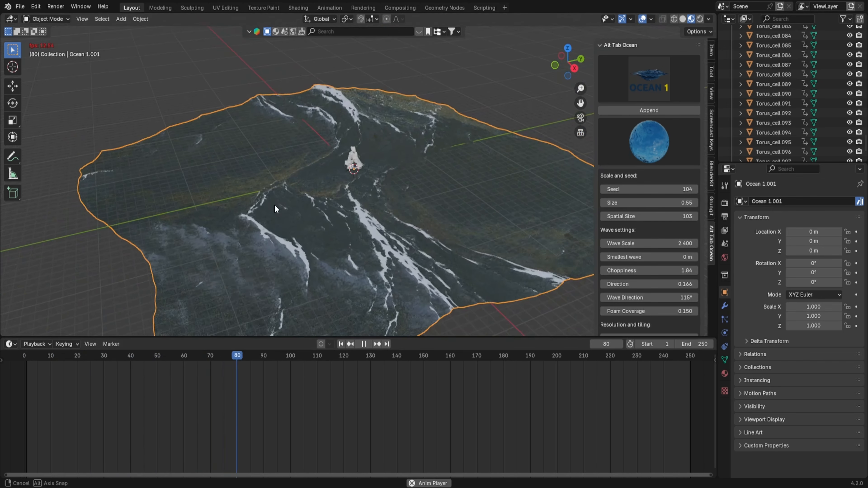
pyautogui.press('space')
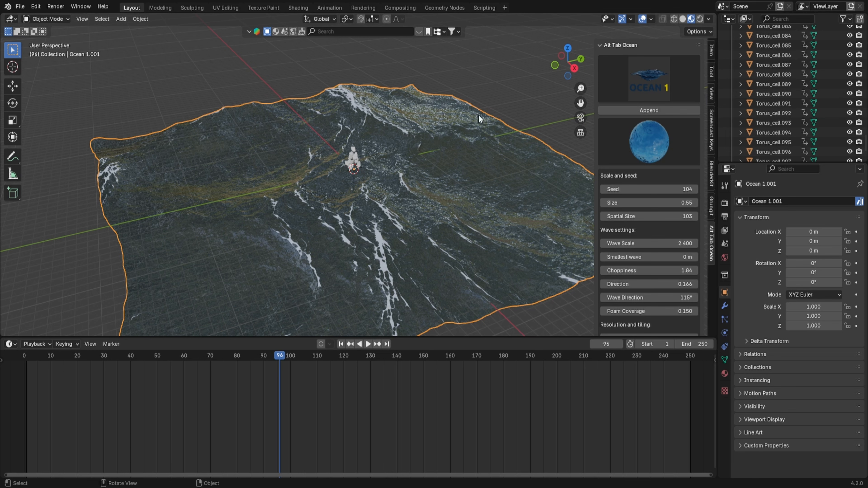
# Change the ocean material to Water Medium and scrub the timeline to preview the waves
pyautogui.click(633, 141)
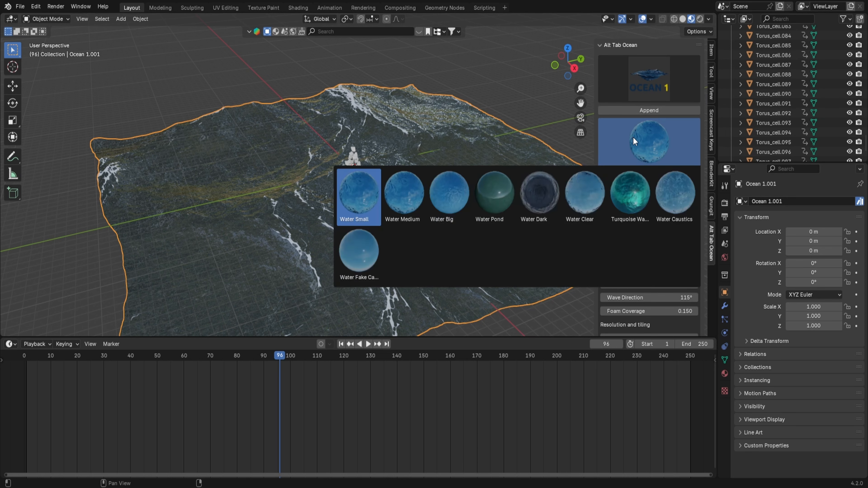
pyautogui.click(408, 186)
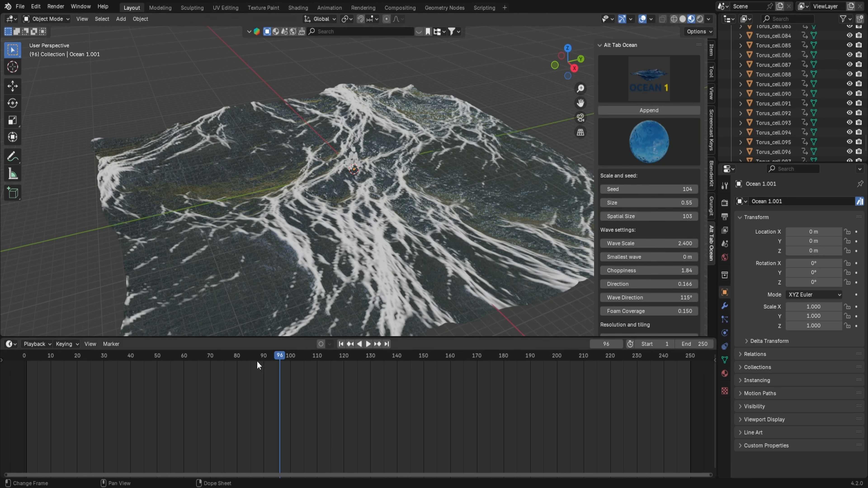
pyautogui.moveTo(219, 361); pyautogui.dragTo(498, 362)
pyautogui.moveTo(438, 375); pyautogui.dragTo(338, 375)
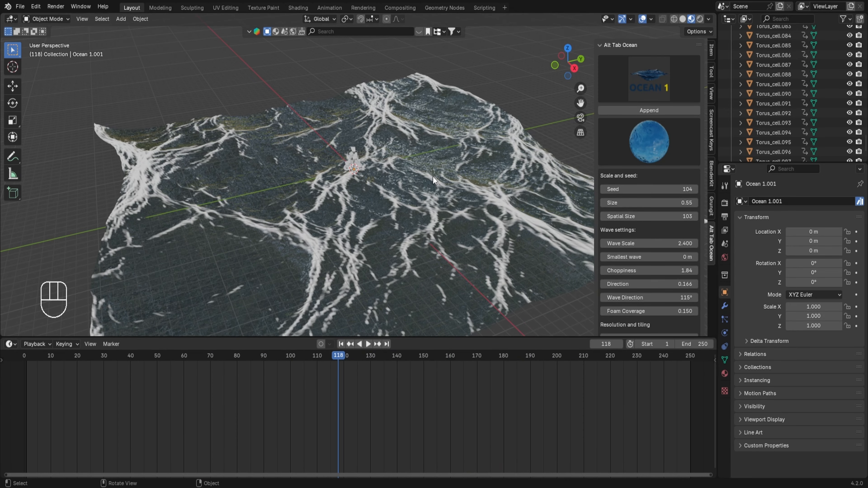
# Select all objects in the scene and delete them
pyautogui.scroll(-3, 382, 182)
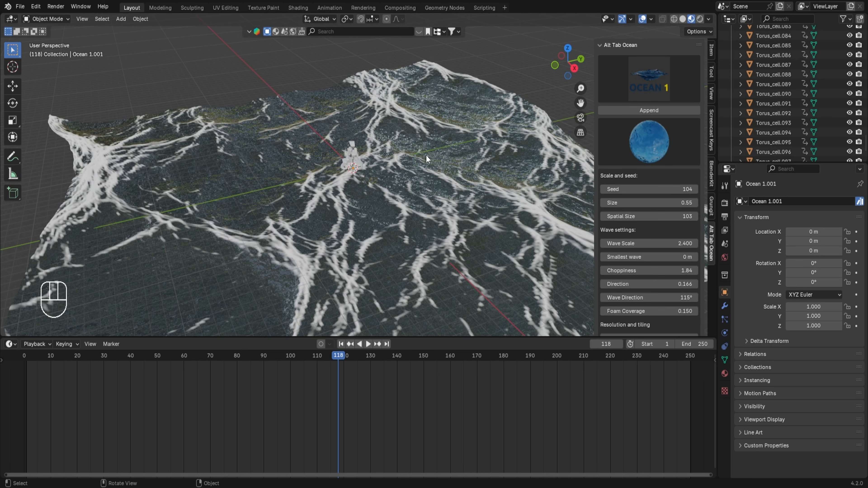
pyautogui.press('a')
pyautogui.press('x')
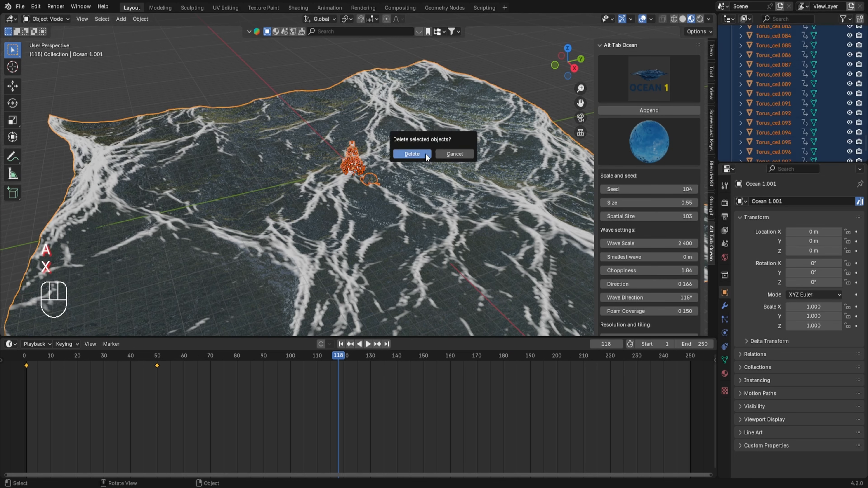
pyautogui.click(425, 154)
# Add a torus and set its minor radius to about 0.43 m
pyautogui.hotkey('shift', 'a')
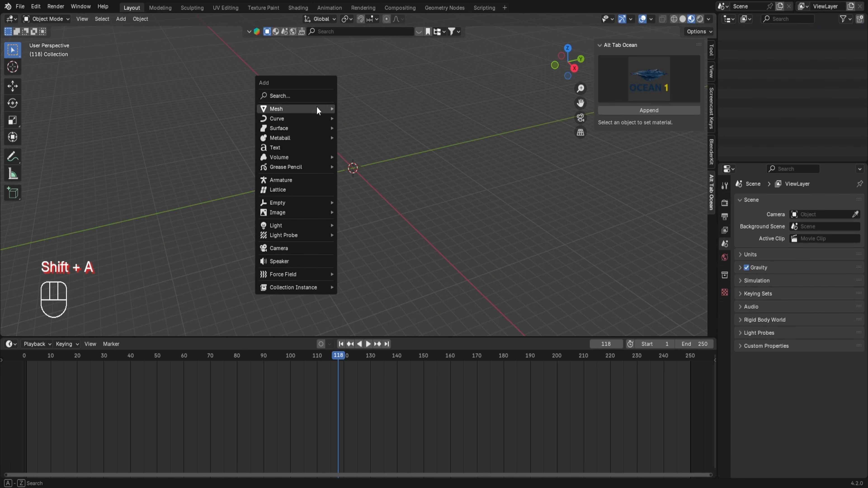
pyautogui.moveTo(318, 108)
pyautogui.click(358, 176)
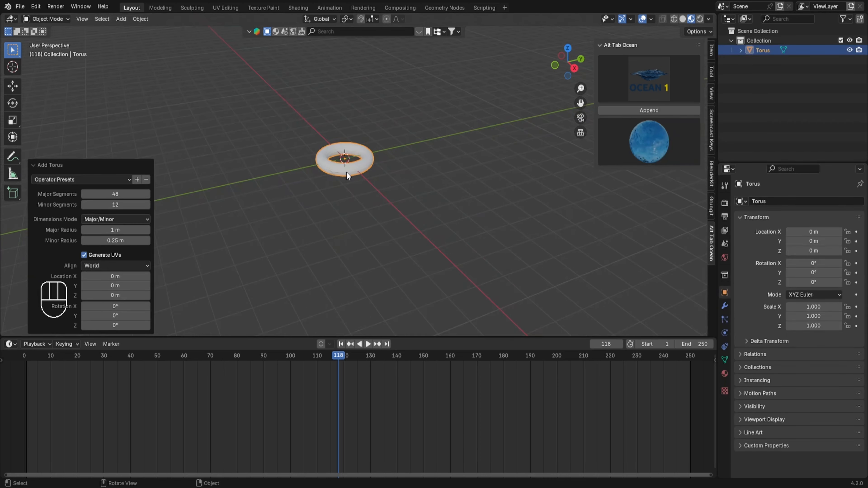
pyautogui.scroll(2, 348, 171)
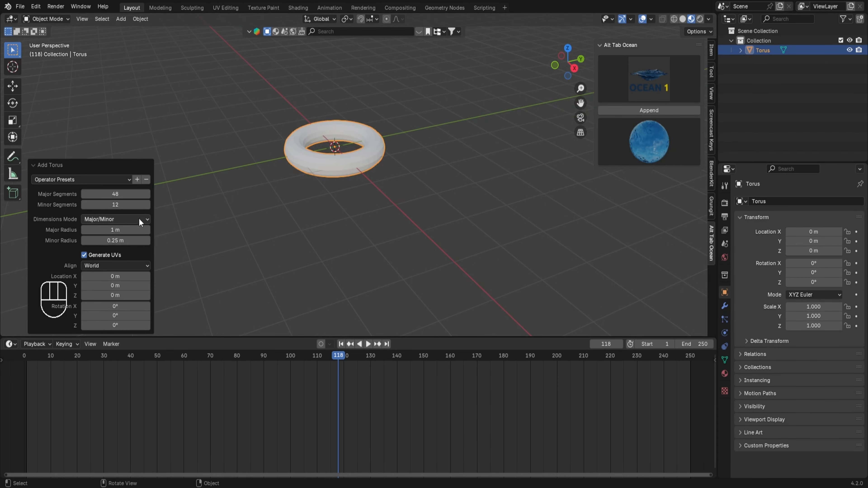
pyautogui.moveTo(133, 240); pyautogui.dragTo(152, 241)
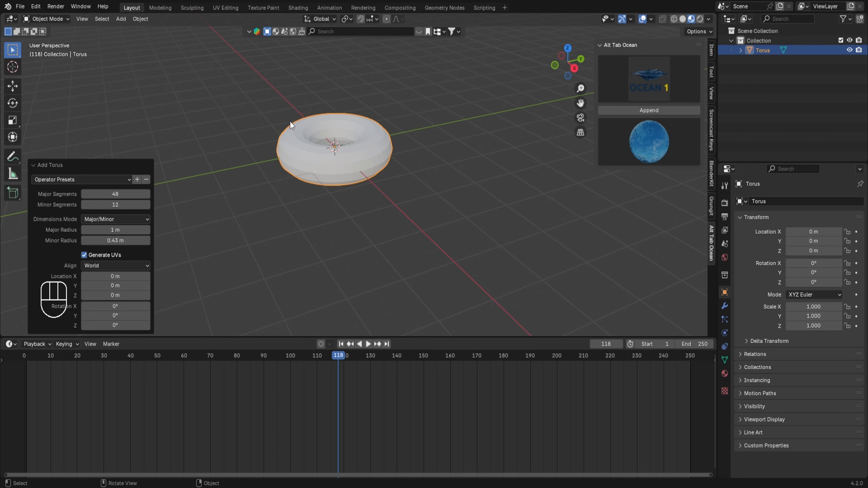
# Apply Grungit to the torus with 1K resolution and High quality, confirming the default apply options
pyautogui.moveTo(291, 121); pyautogui.dragTo(307, 163, button='middle')
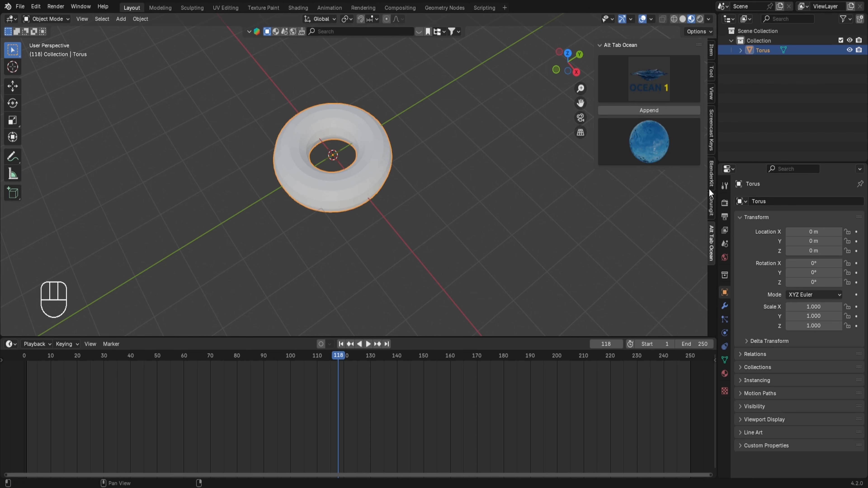
pyautogui.click(711, 205)
pyautogui.click(625, 71)
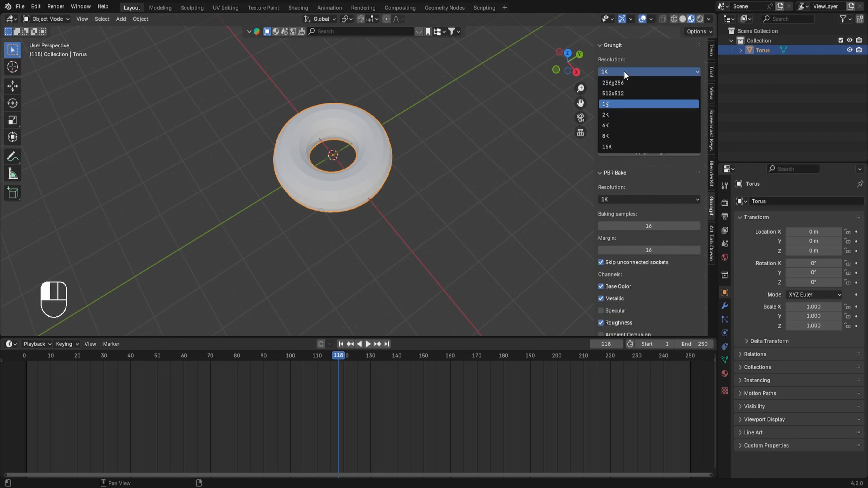
pyautogui.click(625, 71)
pyautogui.click(615, 96)
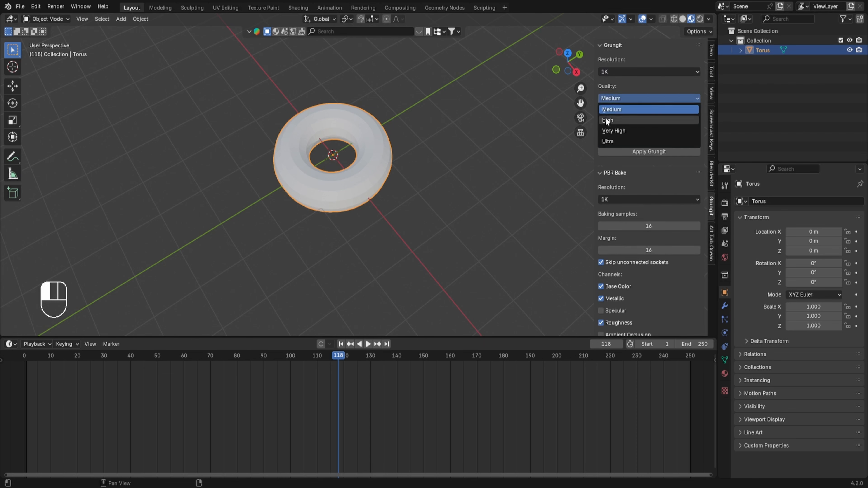
pyautogui.click(606, 117)
pyautogui.click(622, 154)
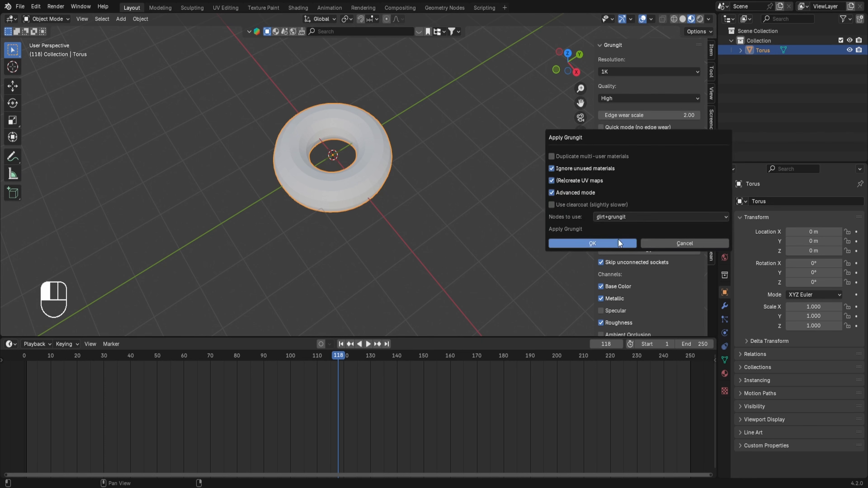
pyautogui.click(598, 242)
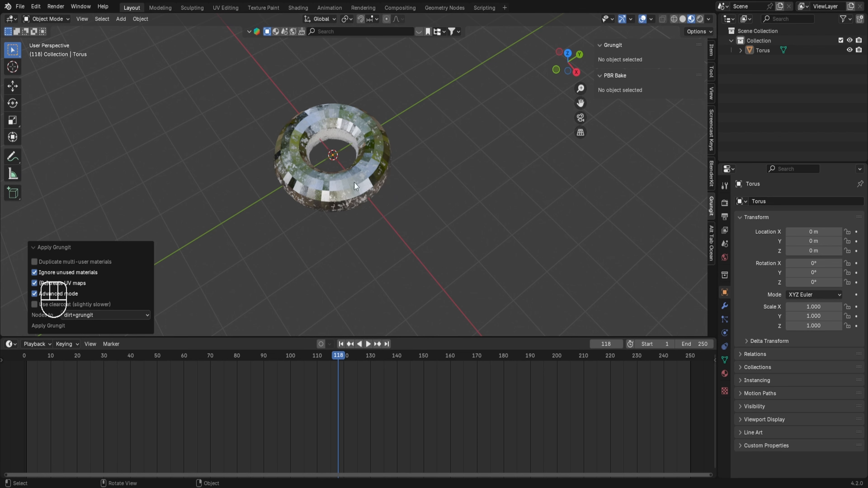
# Switch to Rendered shading and disconnect the grass environment texture from the world background color
pyautogui.click(699, 20)
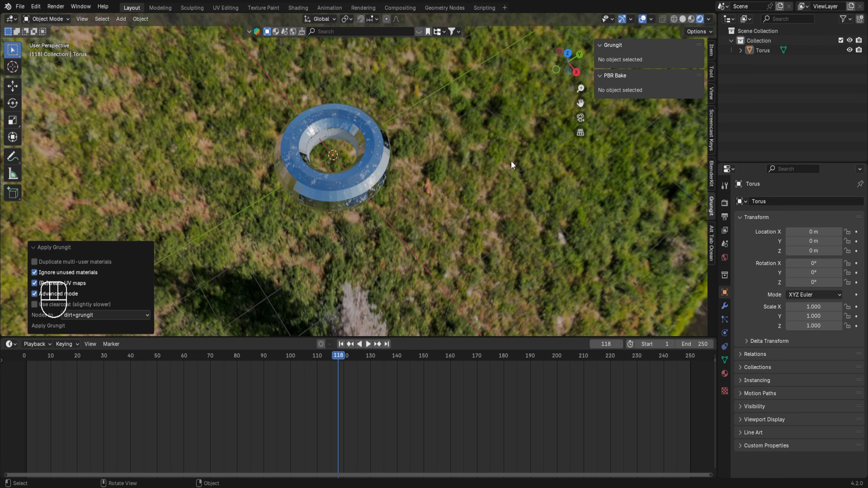
pyautogui.moveTo(511, 165); pyautogui.dragTo(574, 141, button='middle')
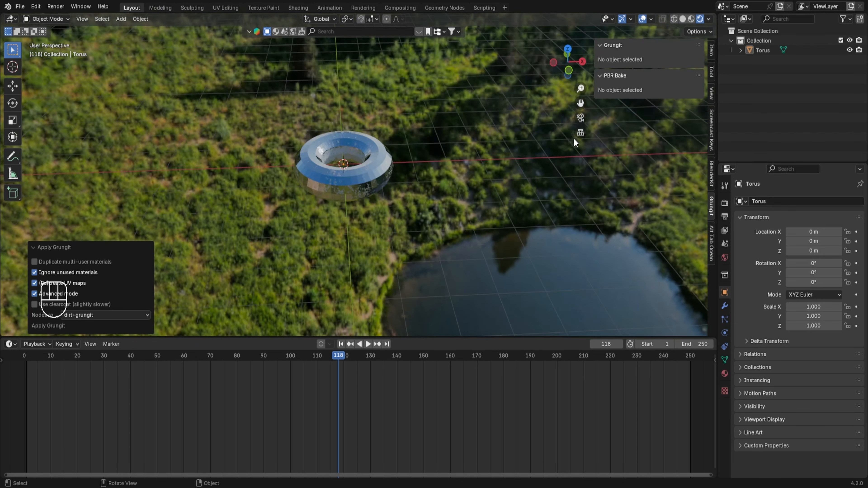
pyautogui.click(724, 257)
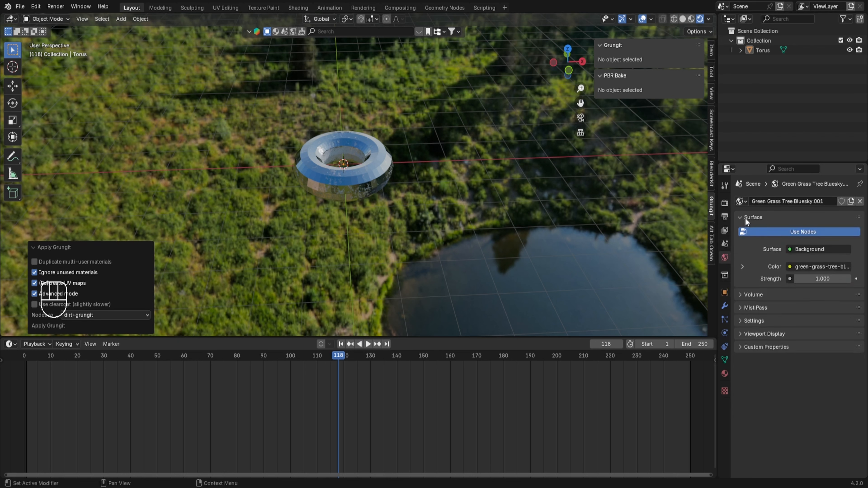
pyautogui.click(804, 268)
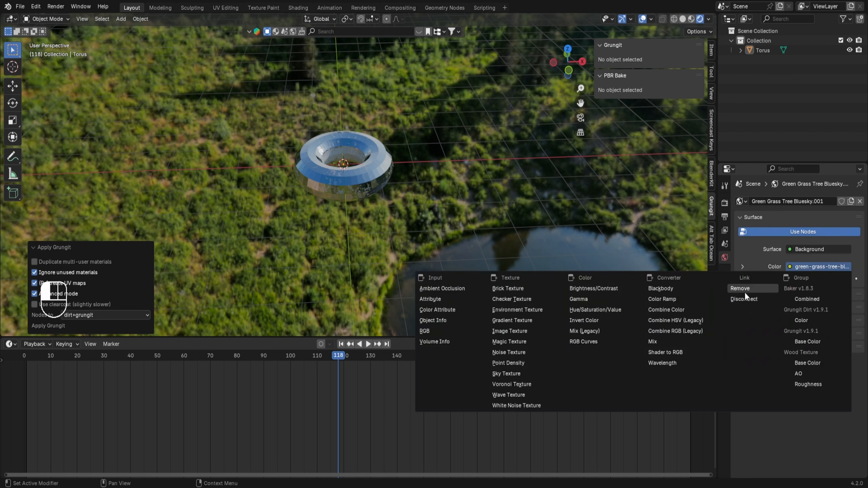
pyautogui.click(752, 300)
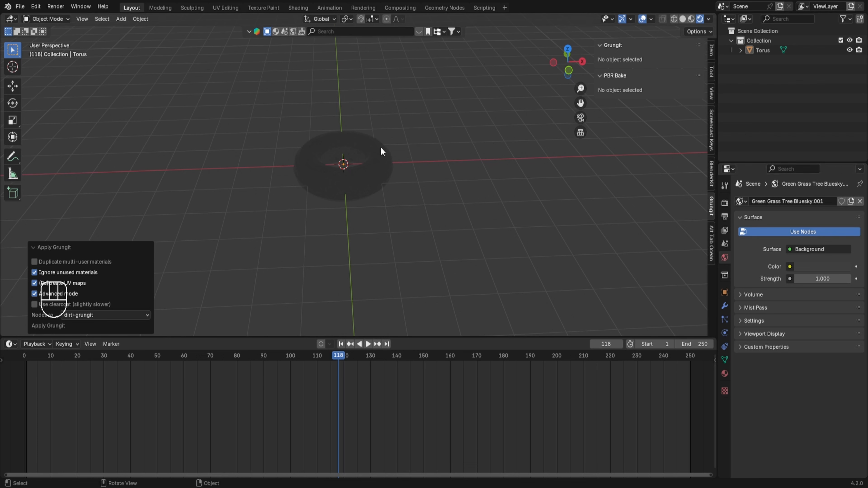
# Add a sun light and move it up about 3.5 m along Z
pyautogui.hotkey('shift', 'a')
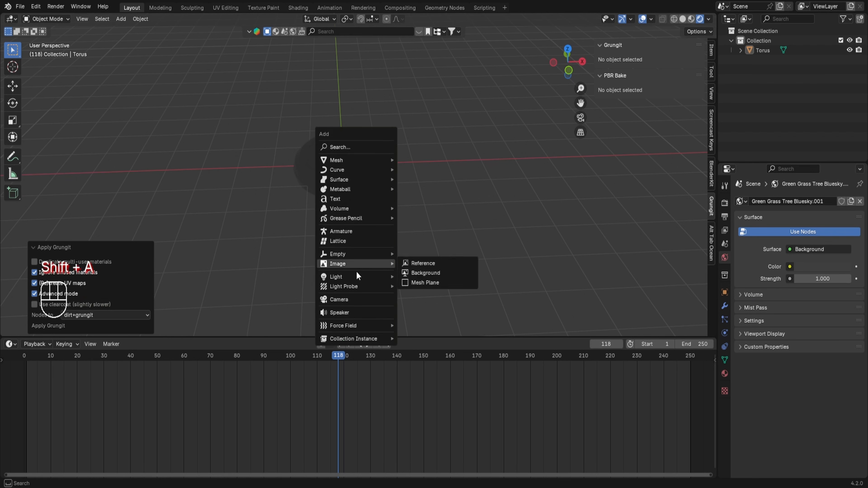
pyautogui.moveTo(356, 277)
pyautogui.press('g')
pyautogui.press('z')
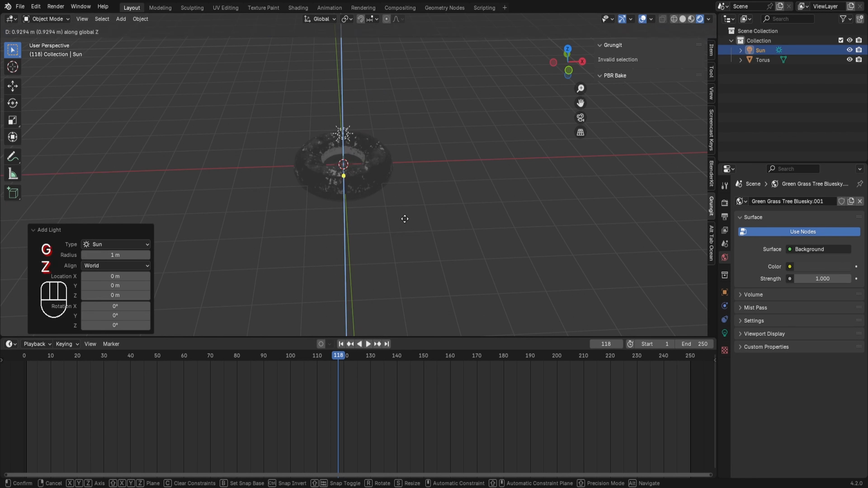
pyautogui.click(426, 119)
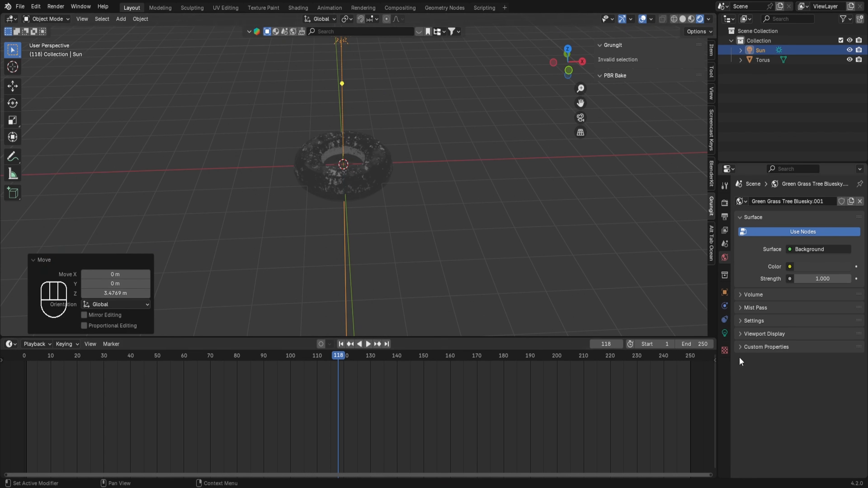
# Set the sun light's strength to 3
pyautogui.click(724, 334)
pyautogui.click(822, 269)
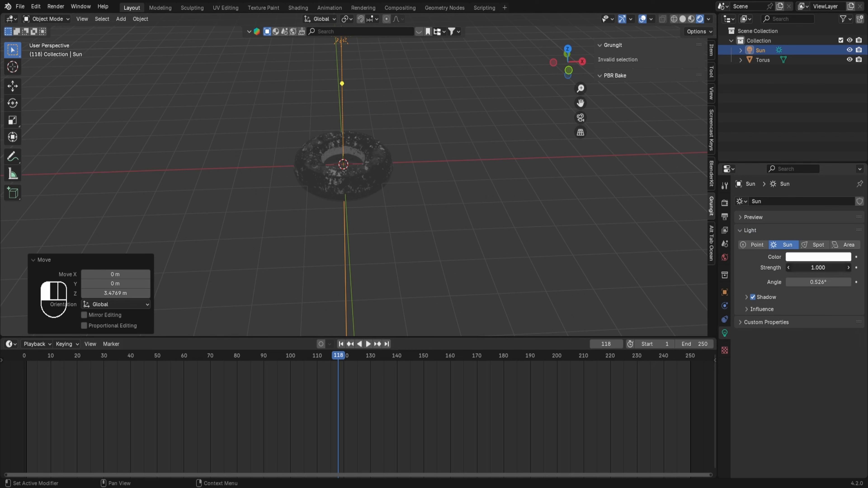
pyautogui.moveTo(822, 269); pyautogui.dragTo(584, 235)
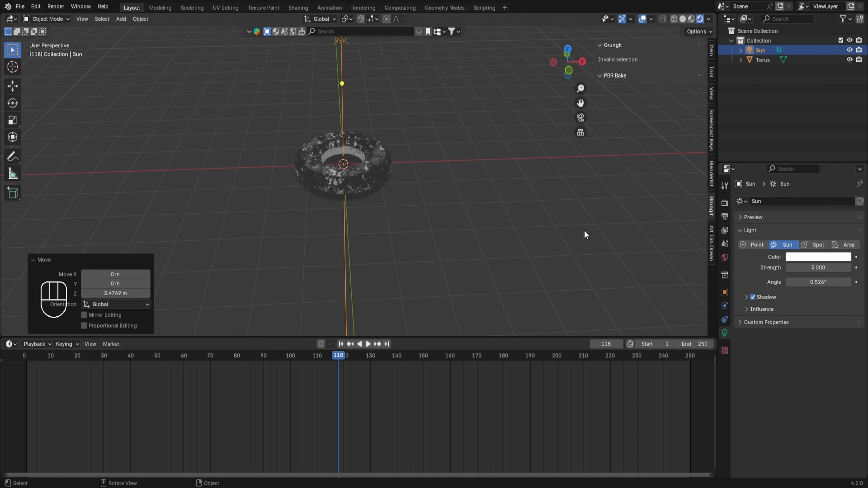
# Rotate the sun about 33° and move it about 3 m along X
pyautogui.press('r')
pyautogui.click(425, 325)
pyautogui.press('g')
pyautogui.press('x')
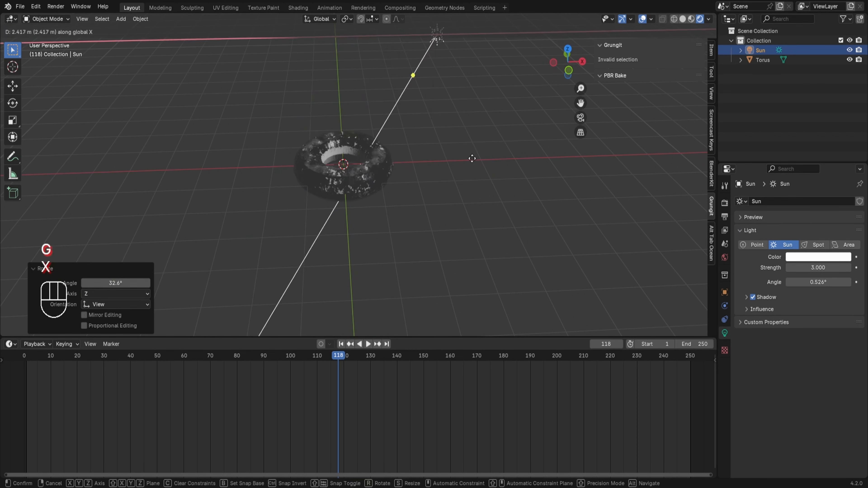
pyautogui.click(496, 156)
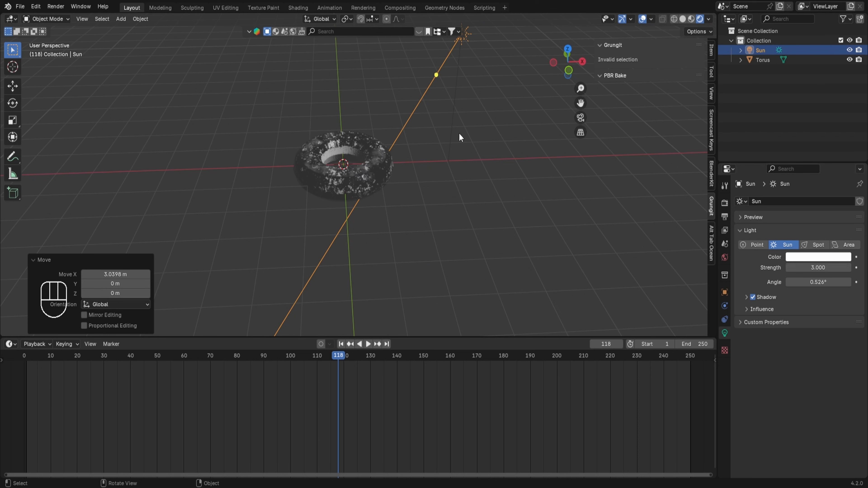
# Duplicate the sun, move the copy about -6.6 m along X and rotate it about -85°
pyautogui.hotkey('shift', 'd')
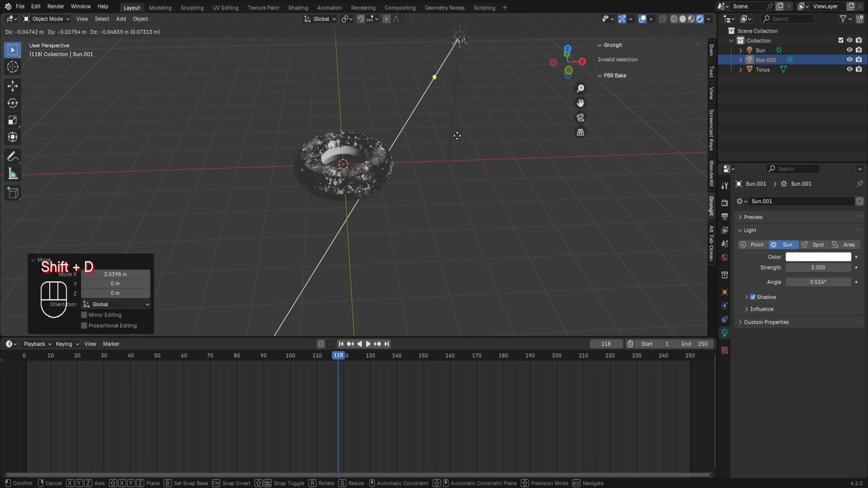
pyautogui.press('x')
pyautogui.click(195, 148)
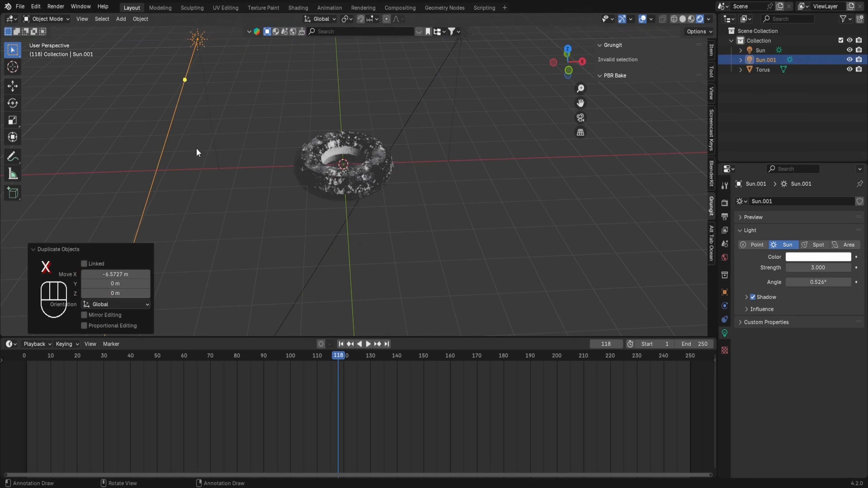
pyautogui.press('r')
pyautogui.click(337, 287)
pyautogui.moveTo(337, 287); pyautogui.dragTo(470, 218, button='middle')
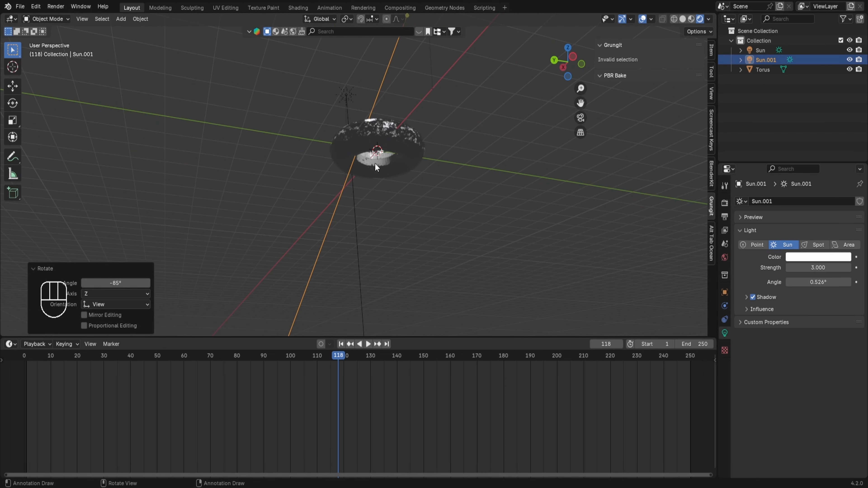
# Add a point light and move it down about 2.2 m along Z
pyautogui.hotkey('shift', 'a')
pyautogui.moveTo(358, 164)
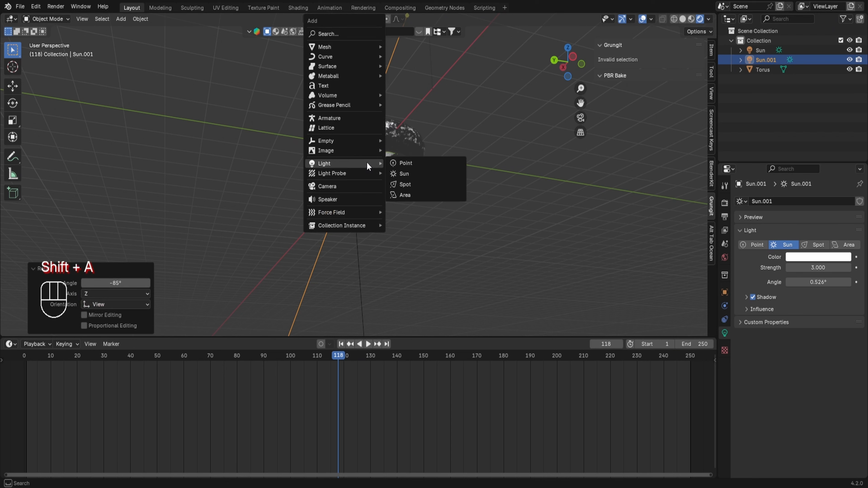
pyautogui.click(400, 163)
pyautogui.press('g')
pyautogui.press('z')
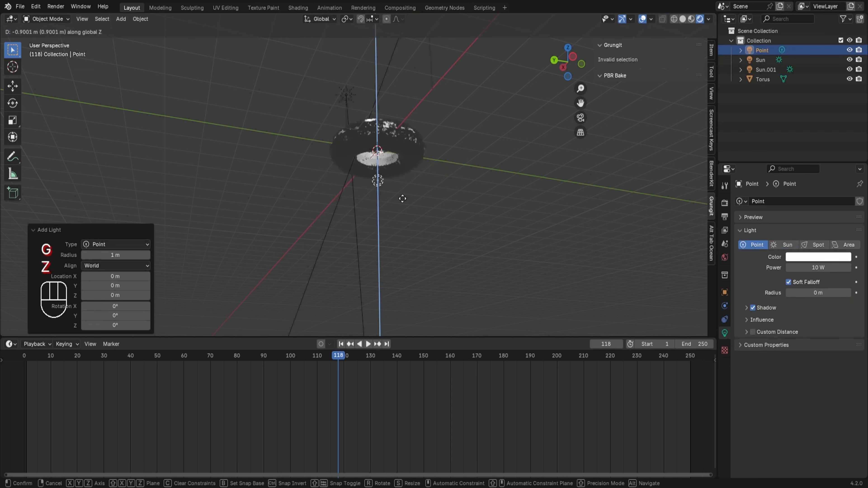
pyautogui.click(396, 243)
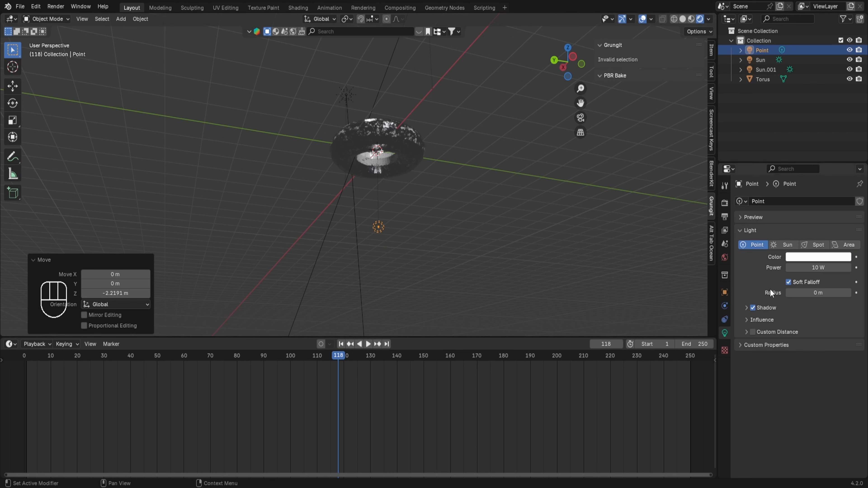
# Set the point light's power to 2000 W and move it about 1.8 m along Y
pyautogui.click(803, 268)
pyautogui.write('2')
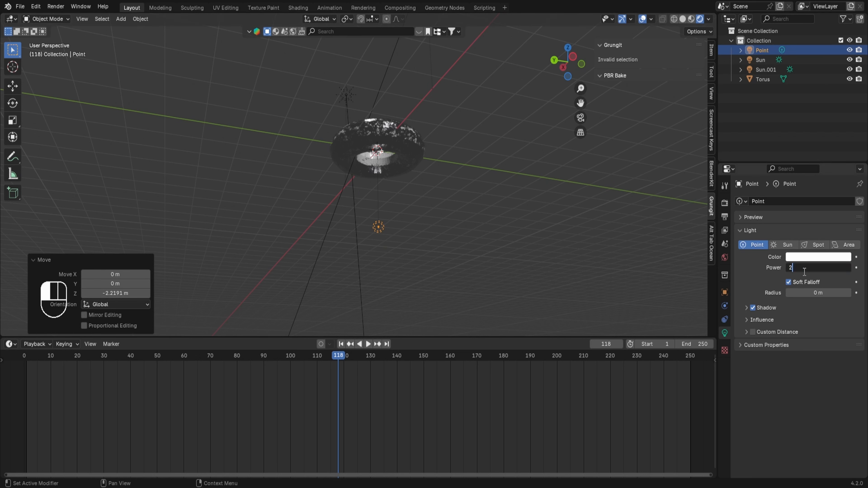
pyautogui.write('0000')
pyautogui.press('Return')
pyautogui.press('g')
pyautogui.press('y')
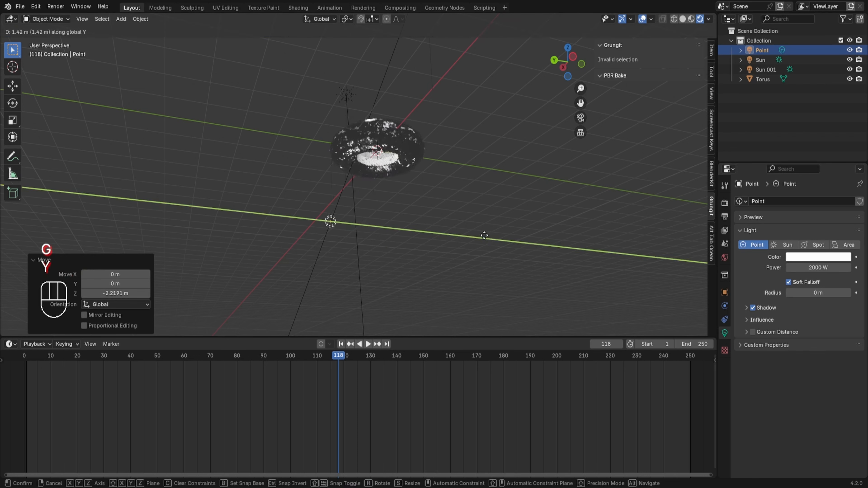
pyautogui.click(470, 236)
# Duplicate the point light and move the copy about -3.8 m along Y
pyautogui.hotkey('shift', 'd')
pyautogui.press('y')
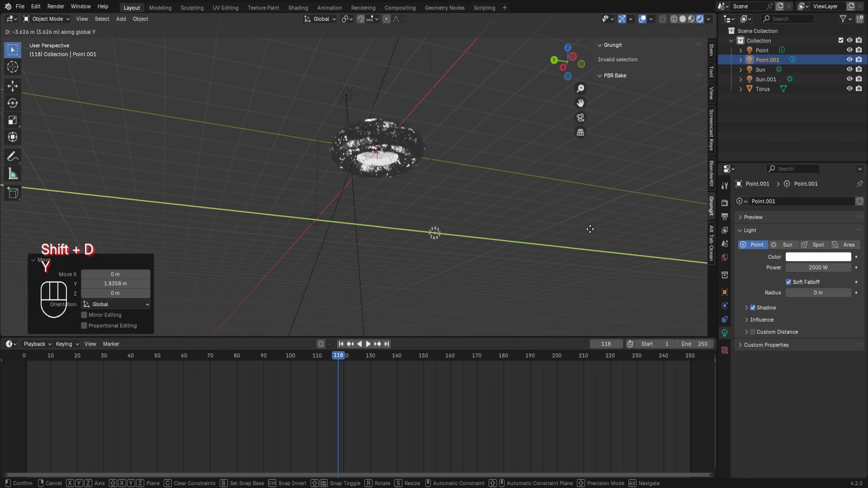
pyautogui.click(597, 227)
# Select the torus
pyautogui.moveTo(416, 138); pyautogui.dragTo(467, 225, button='middle')
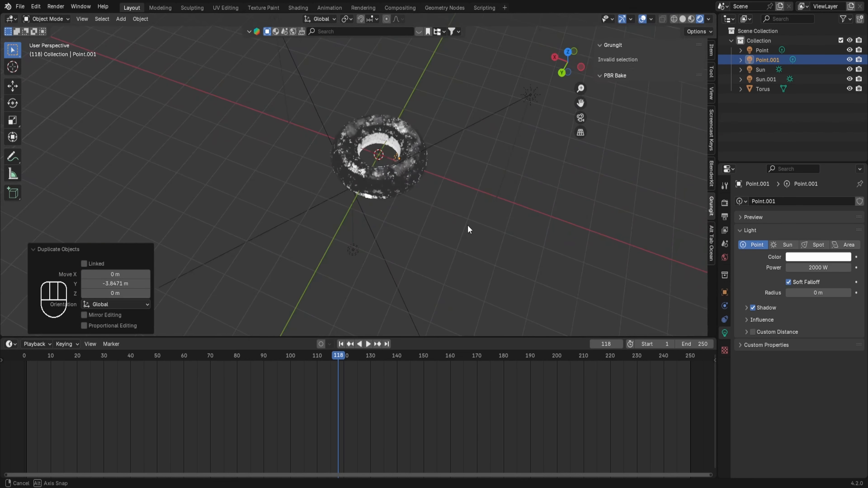
pyautogui.scroll(3, 384, 179)
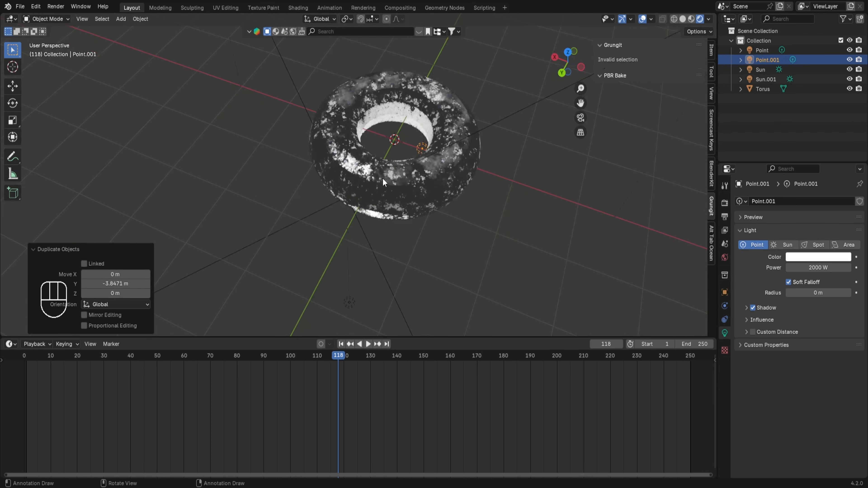
pyautogui.click(410, 188)
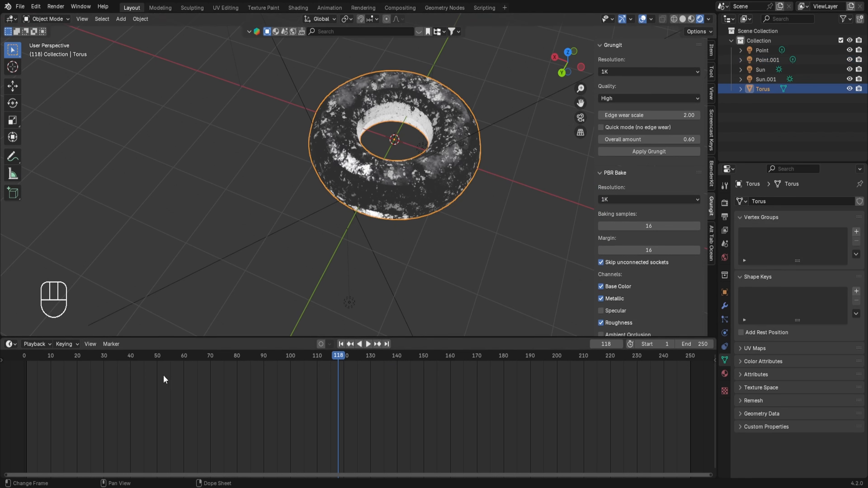
# Switch the timeline area to the Shader Editor to show the torus's Grungit material nodes
pyautogui.click(10, 345)
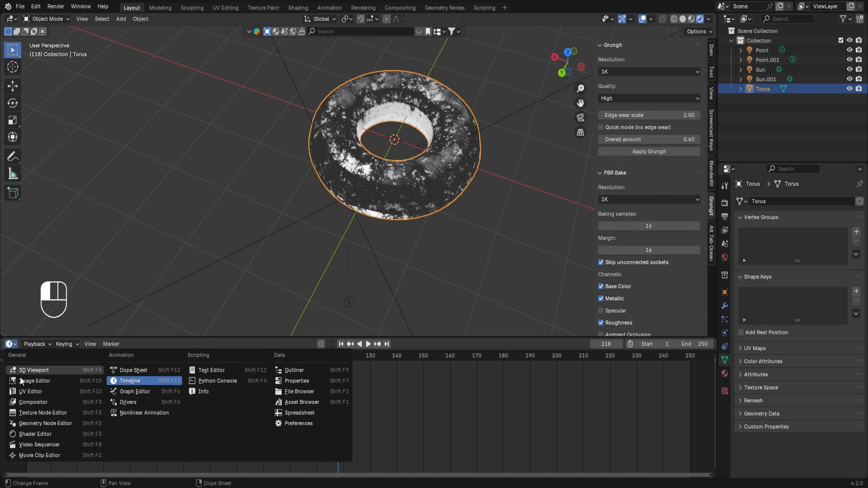
pyautogui.click(25, 434)
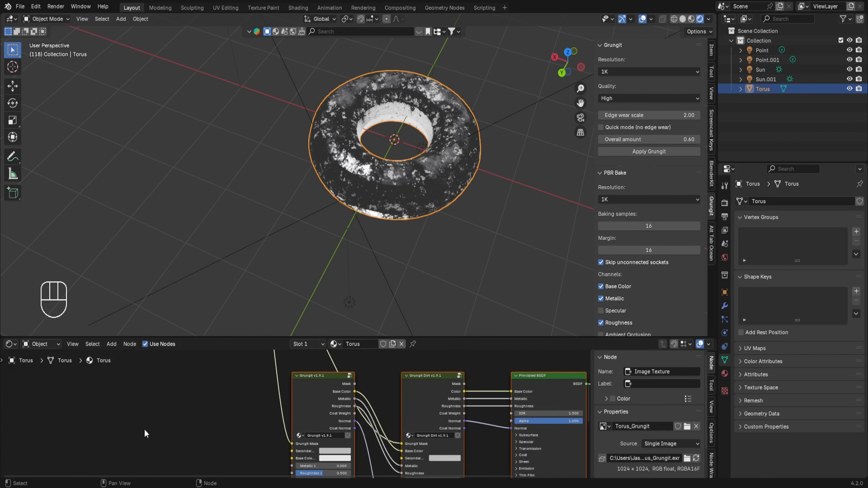
pyautogui.moveTo(144, 431); pyautogui.dragTo(173, 318, button='middle')
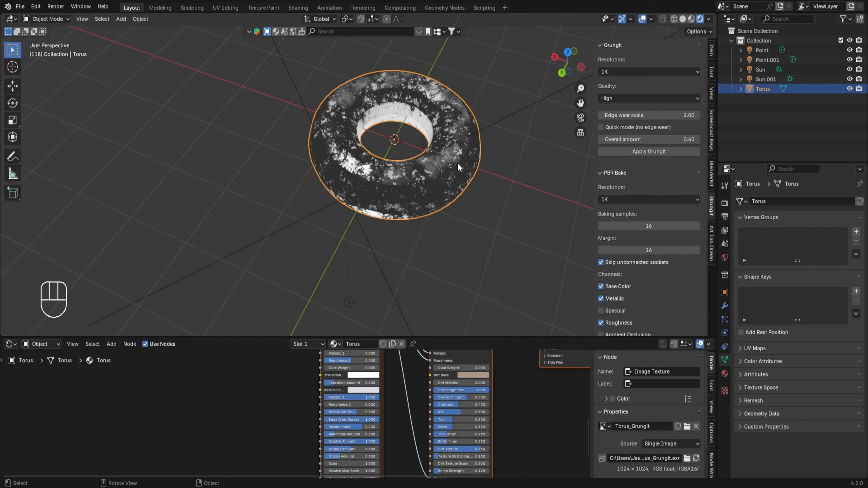
pyautogui.scroll(2, 363, 439)
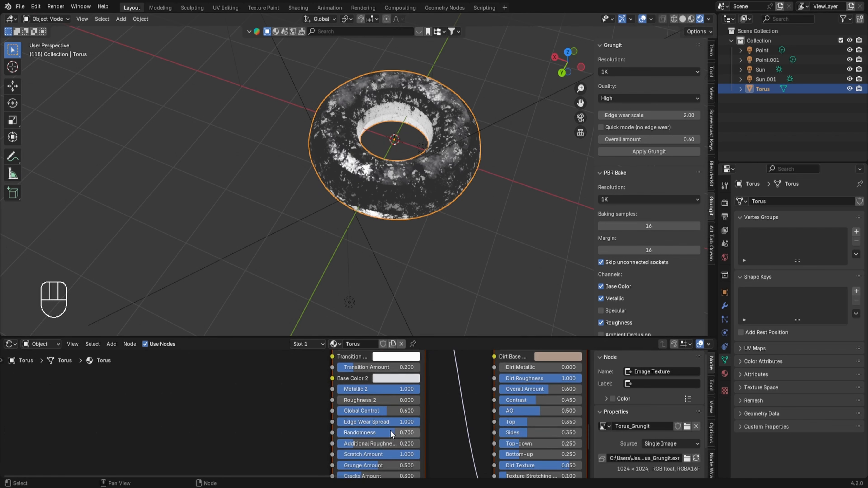
# Set the Grungit node's Randomness to 1.000 and Grunge Amount to 0.306
pyautogui.moveTo(392, 434); pyautogui.dragTo(420, 433)
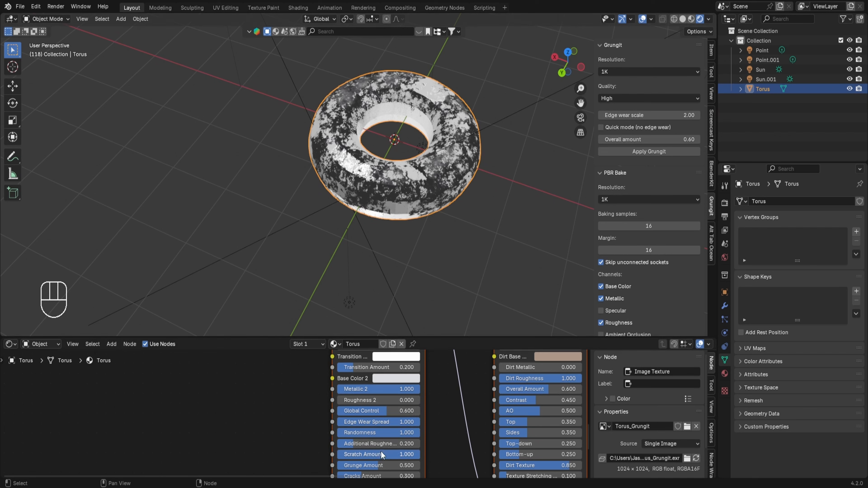
pyautogui.scroll(-3, 388, 393)
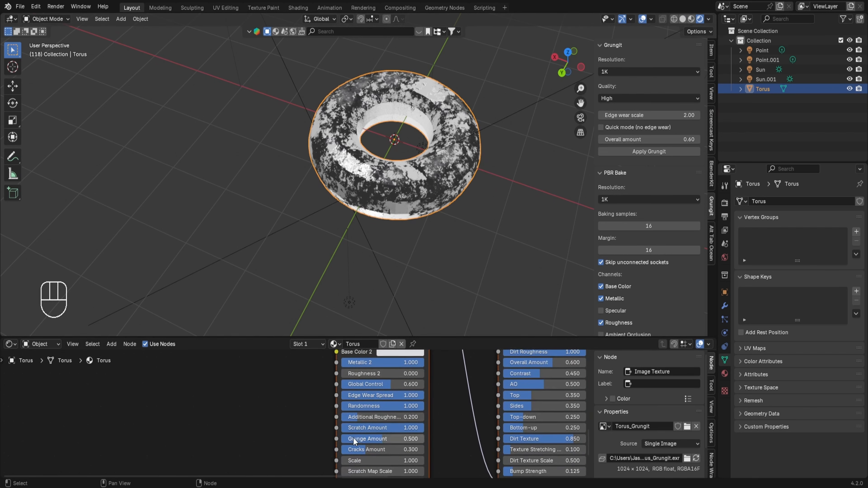
pyautogui.moveTo(354, 439); pyautogui.dragTo(393, 452)
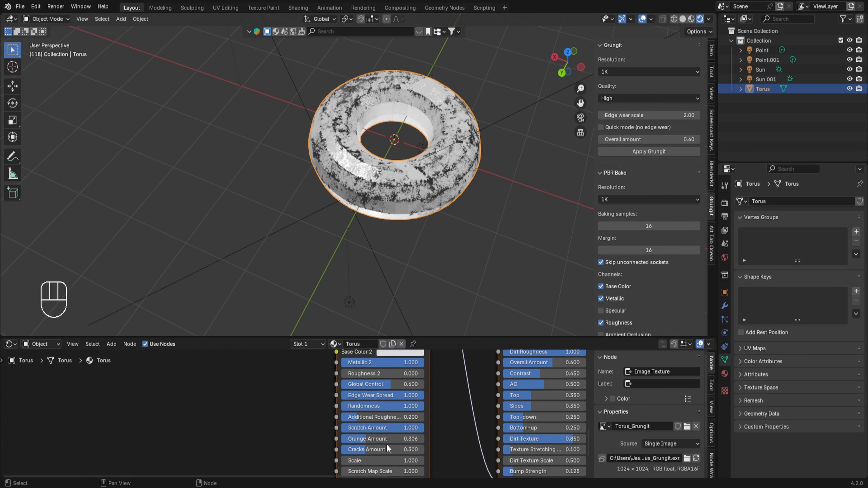
# Set the Grungit node's Base Color 1 to yellow
pyautogui.moveTo(413, 376); pyautogui.dragTo(405, 473, button='middle')
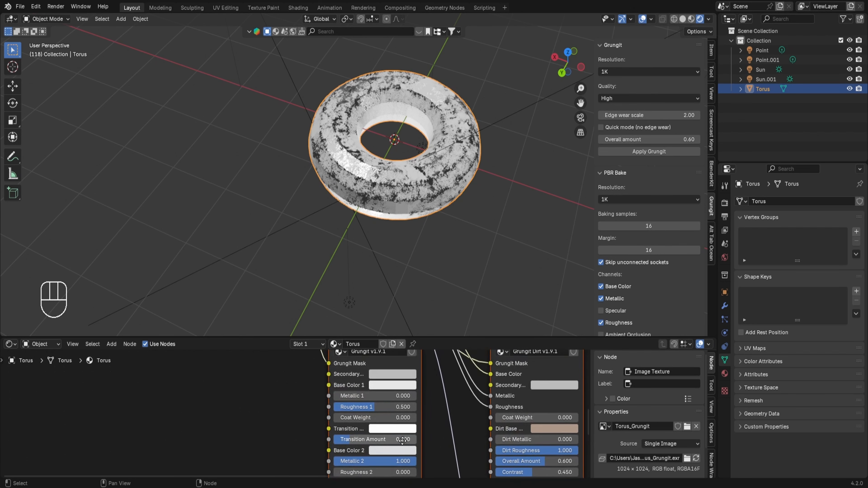
pyautogui.click(383, 386)
pyautogui.moveTo(407, 310)
pyautogui.mouseDown()
pyautogui.moveTo(380, 301)
pyautogui.moveTo(382, 245)
pyautogui.moveTo(381, 298)
pyautogui.mouseUp()
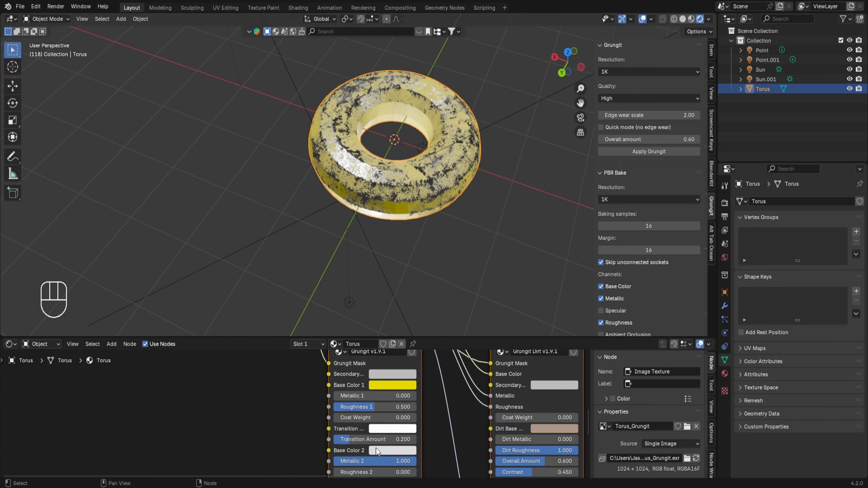
# Adjust the Grungit node's Base Color 2 in its color picker
pyautogui.click(380, 456)
pyautogui.moveTo(411, 330)
pyautogui.mouseDown()
pyautogui.moveTo(438, 325)
pyautogui.moveTo(398, 306)
pyautogui.moveTo(378, 319)
pyautogui.moveTo(408, 297)
pyautogui.moveTo(441, 310)
pyautogui.moveTo(454, 339)
pyautogui.moveTo(435, 375)
pyautogui.moveTo(415, 381)
pyautogui.moveTo(419, 332)
pyautogui.moveTo(425, 344)
pyautogui.moveTo(389, 357)
pyautogui.mouseUp()
pyautogui.rightClick(390, 357)
# Apply Cell Fracture to the torus with the default settings
pyautogui.click(140, 20)
pyautogui.moveTo(199, 295)
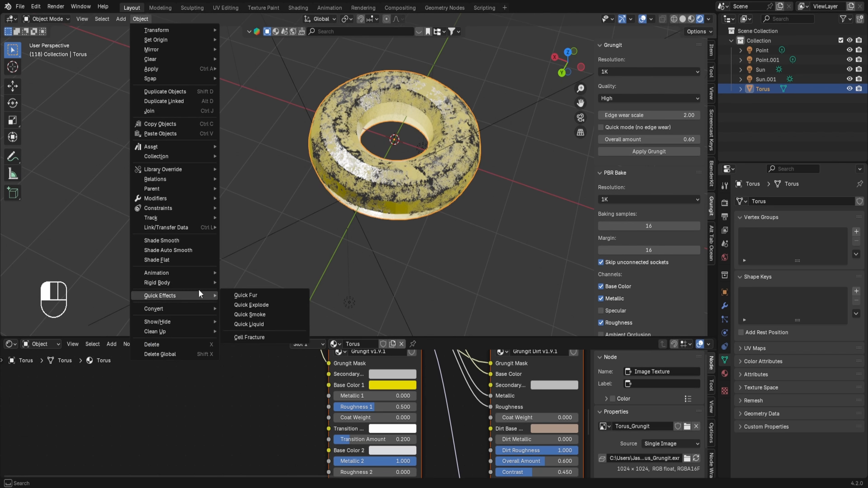
pyautogui.click(252, 339)
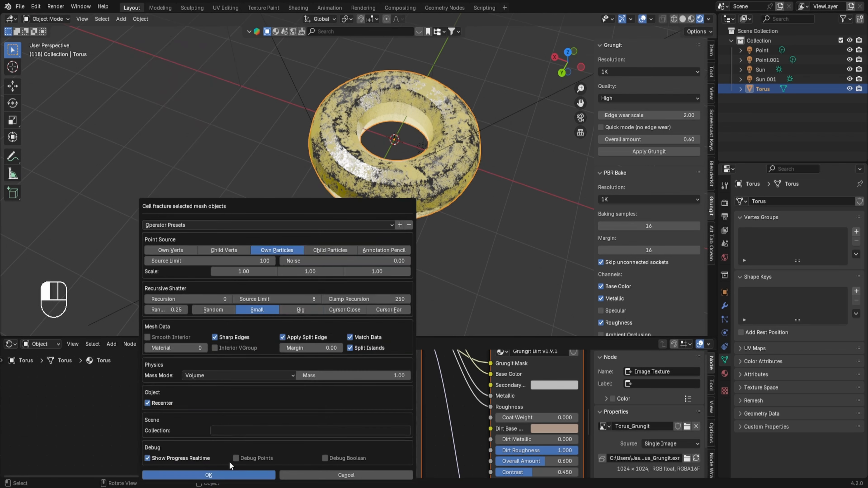
pyautogui.click(208, 476)
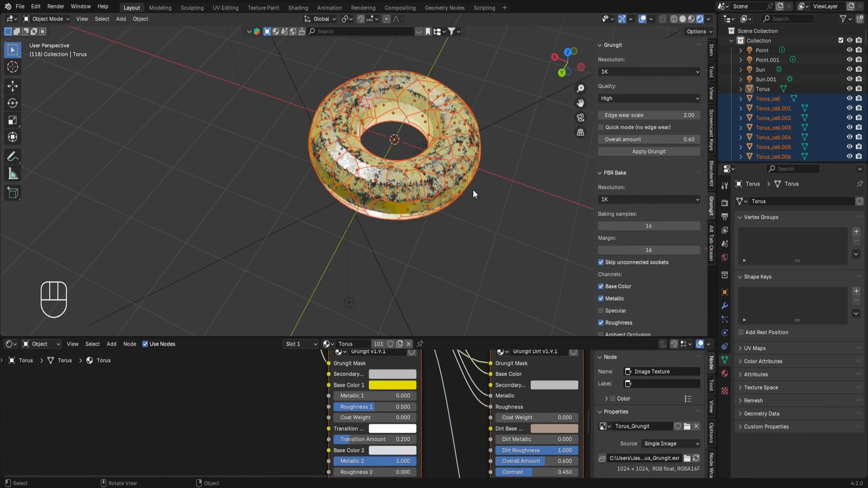
# Move the fractured cells up about 1.67 m along Z, away from the original torus
pyautogui.scroll(-4, 473, 195)
pyautogui.press('g')
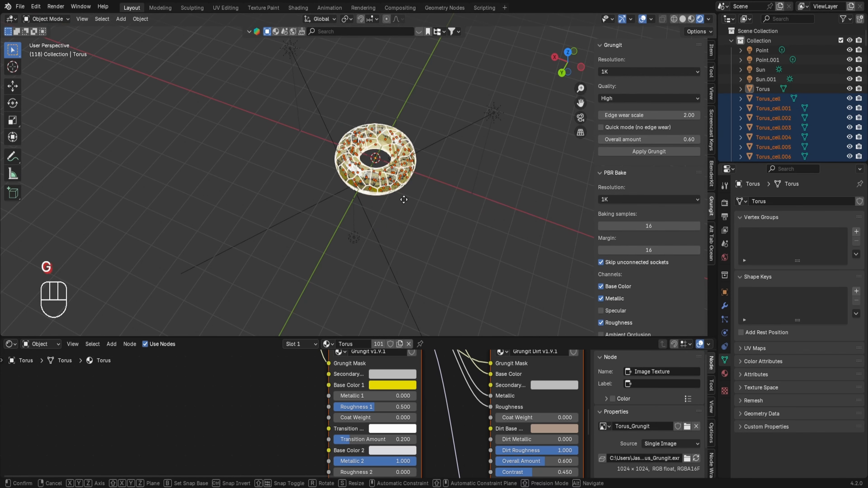
pyautogui.press('z')
pyautogui.click(398, 163)
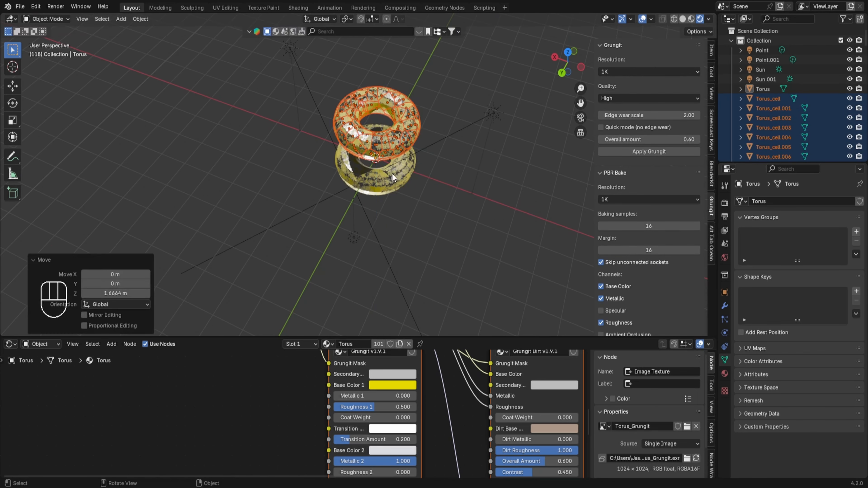
# Delete the original torus
pyautogui.click(392, 178)
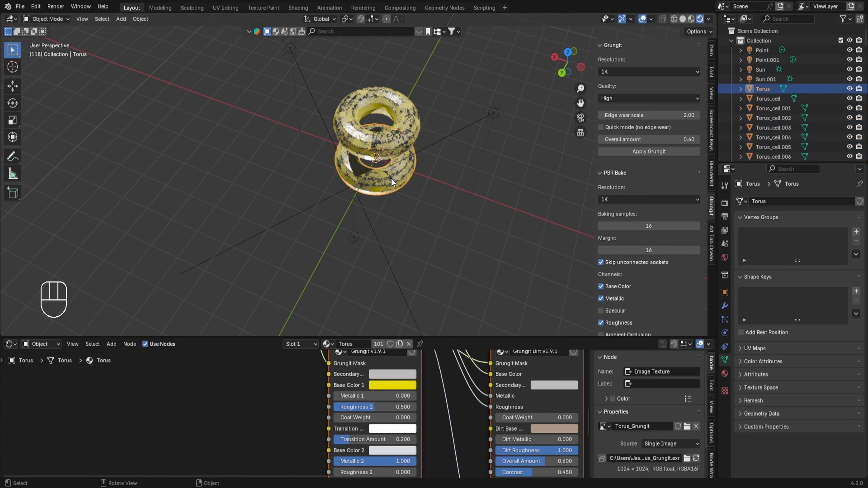
pyautogui.press('x')
pyautogui.click(392, 178)
# Select all the fracture cells from Torus_cell through Torus_cell.099
pyautogui.click(367, 138)
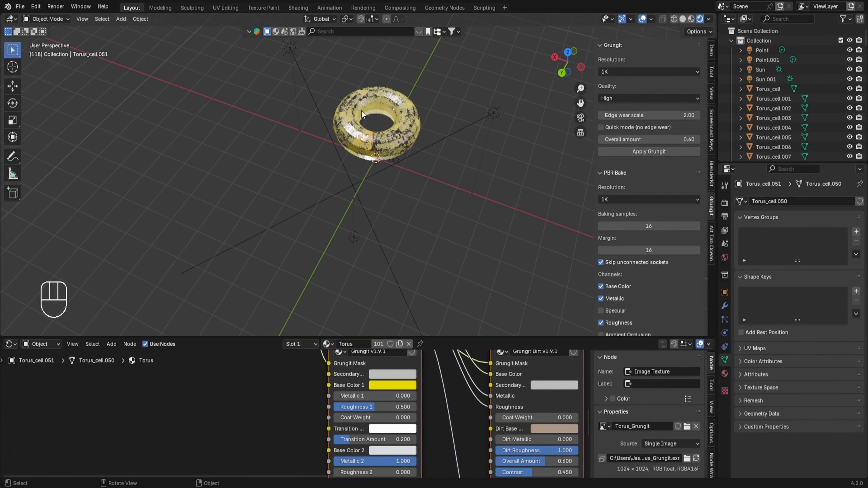
pyautogui.click(383, 93)
pyautogui.moveTo(355, 80); pyautogui.dragTo(411, 123)
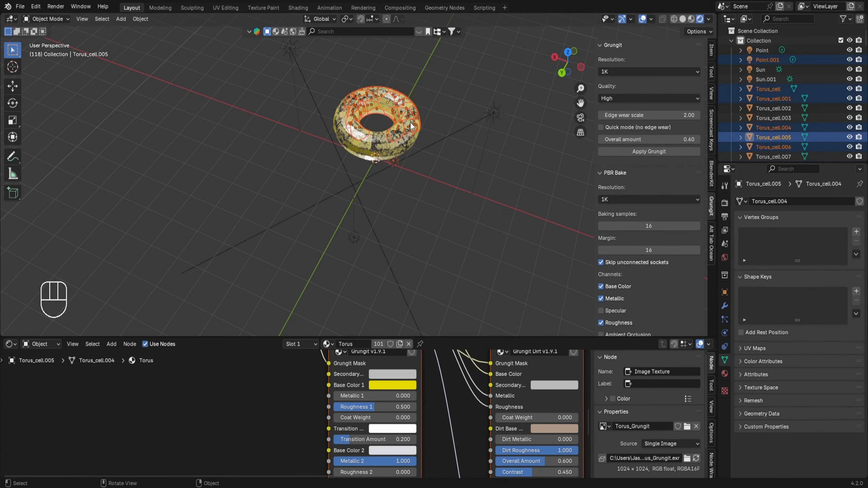
pyautogui.click(420, 87)
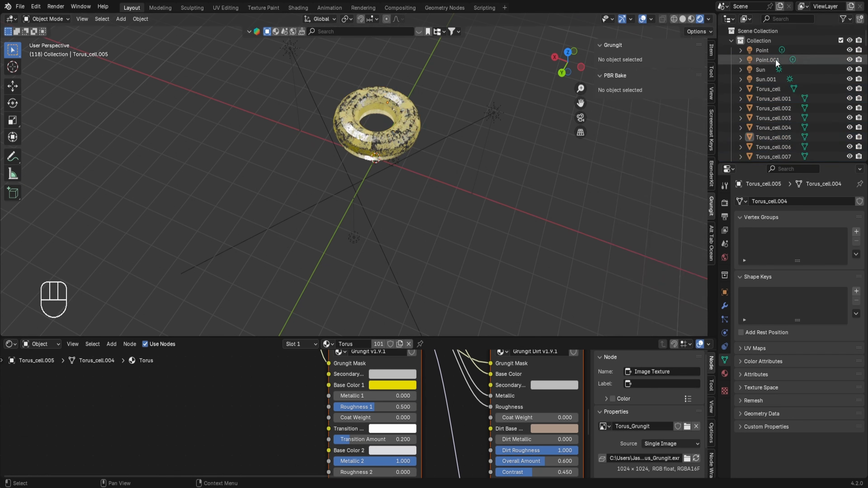
pyautogui.click(768, 90)
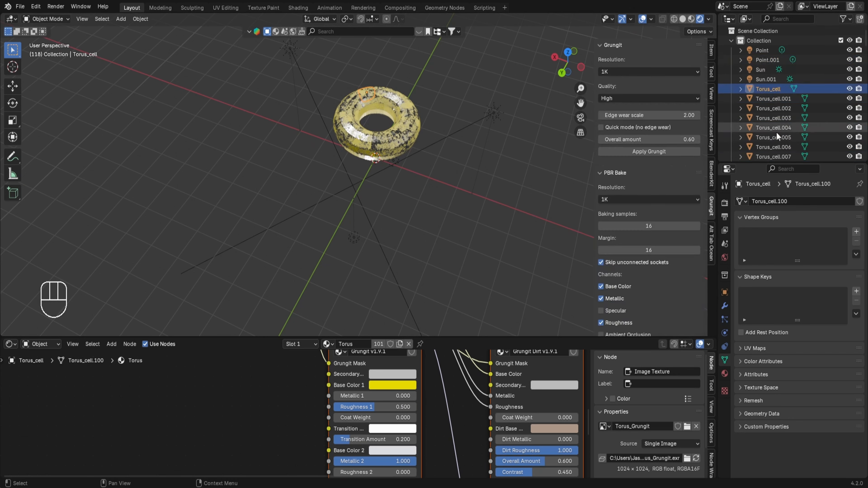
pyautogui.scroll(-20, 777, 132)
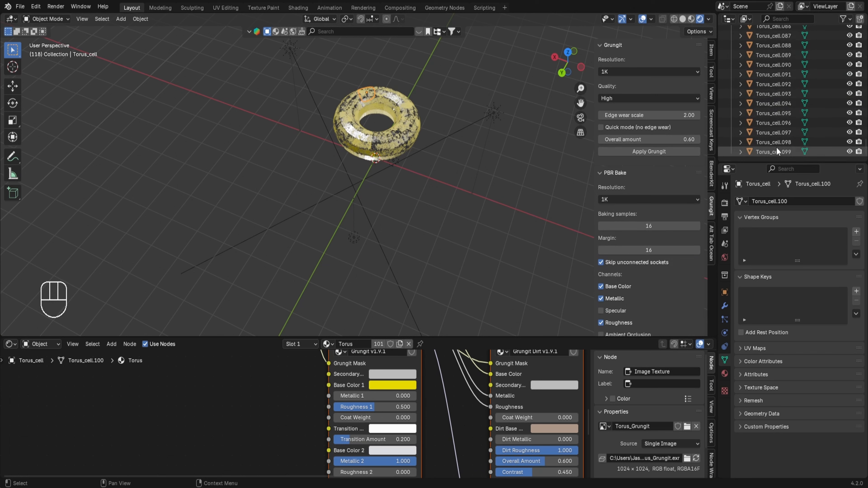
pyautogui.keyDown('shift'); pyautogui.click(766, 150); pyautogui.keyUp('shift')
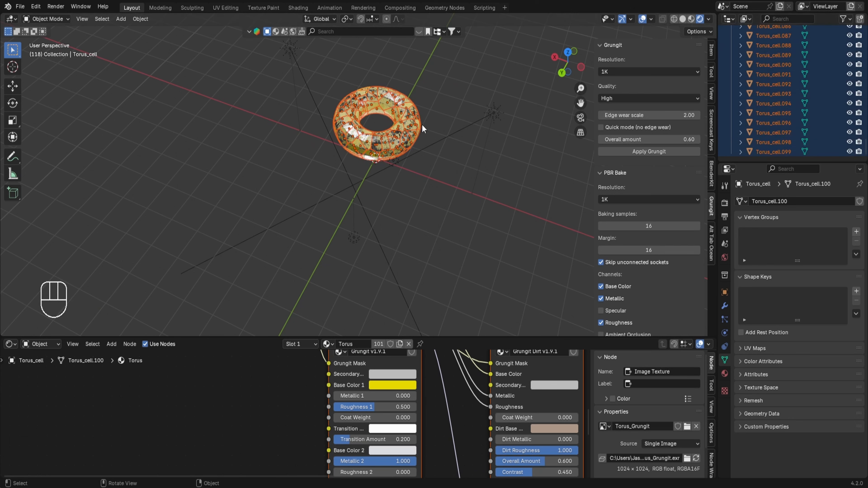
# Move the selected cells down about 1.67 m along Z back to the origin
pyautogui.moveTo(426, 161); pyautogui.dragTo(425, 131, button='middle')
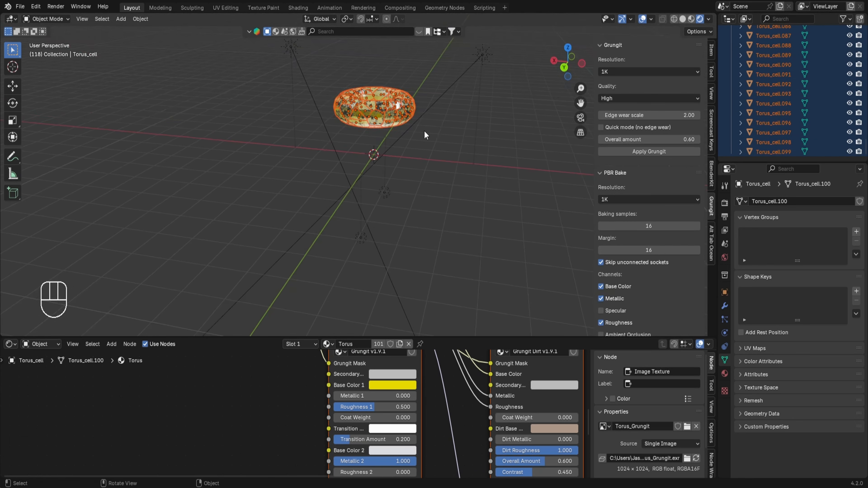
pyautogui.press('g')
pyautogui.press('z')
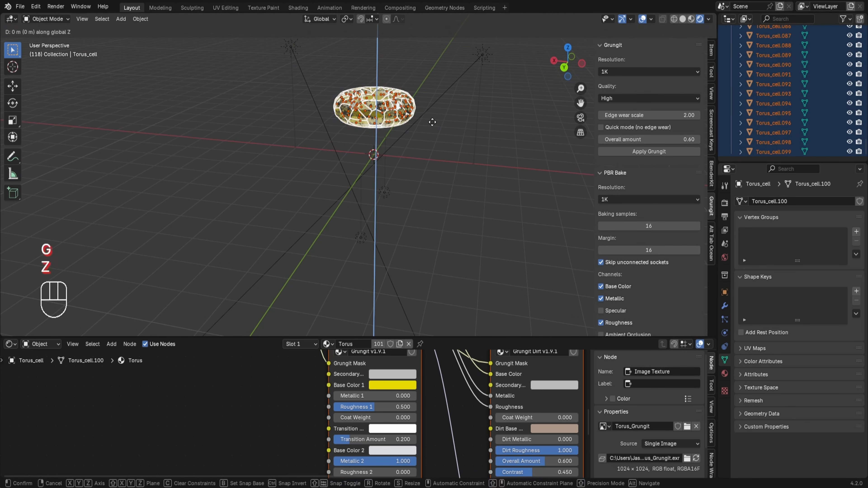
pyautogui.click(423, 171)
# Enable proportional editing and lift one cell on the torus about 2.3 m along Z
pyautogui.moveTo(435, 97); pyautogui.dragTo(436, 118, button='middle')
pyautogui.scroll(1, 407, 135)
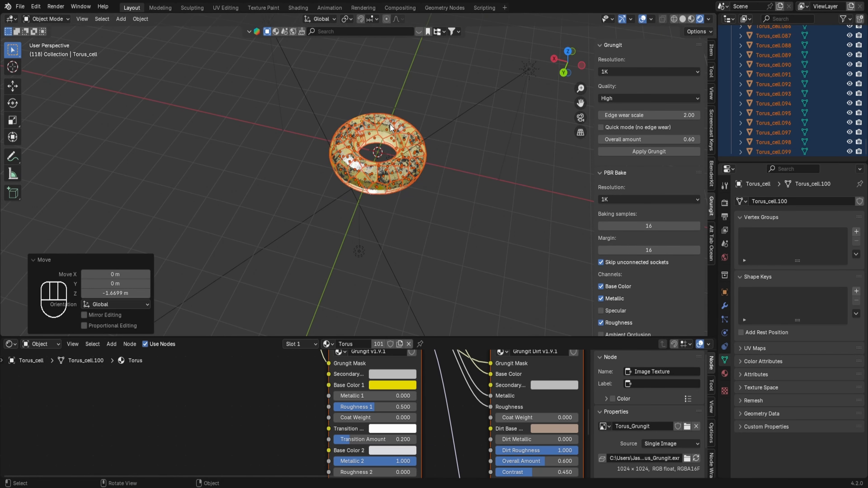
pyautogui.click(390, 128)
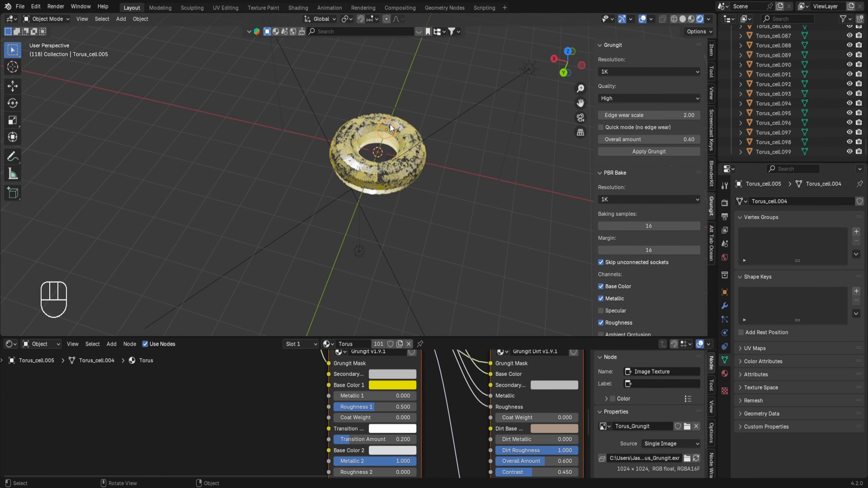
pyautogui.press('o')
pyautogui.press('g')
pyautogui.press('z')
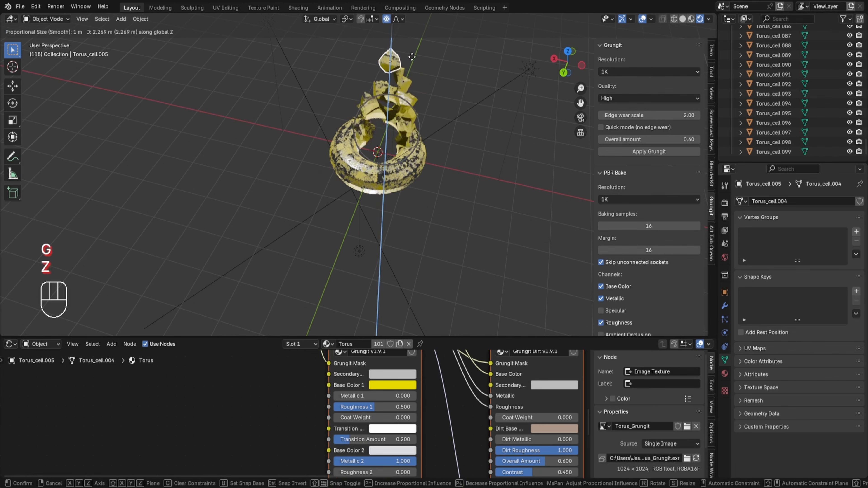
pyautogui.click(411, 56)
# Move a cell on the torus's near side about 0.4 m with a proportional size of 1.464
pyautogui.moveTo(405, 171); pyautogui.dragTo(403, 68, button='middle')
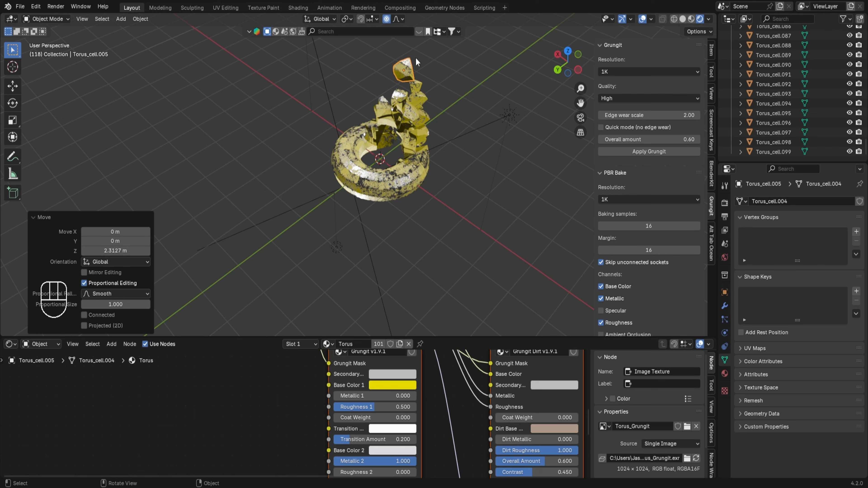
pyautogui.click(408, 111)
pyautogui.click(380, 103)
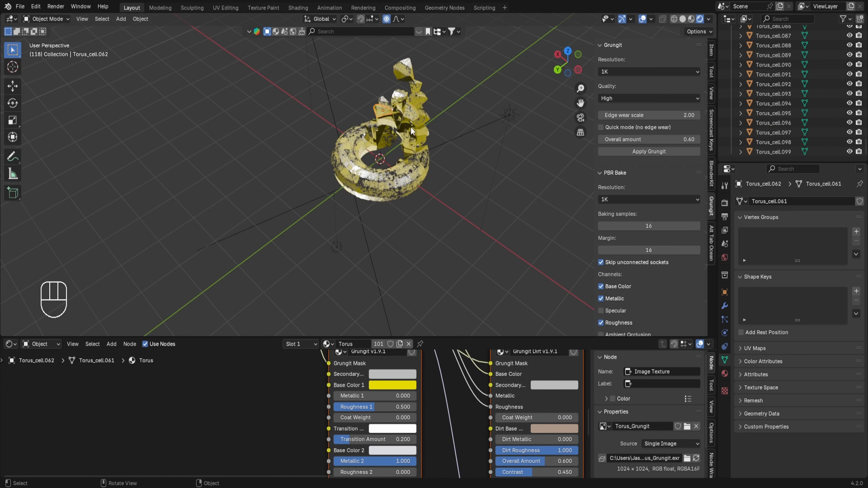
pyautogui.click(354, 188)
pyautogui.press('g')
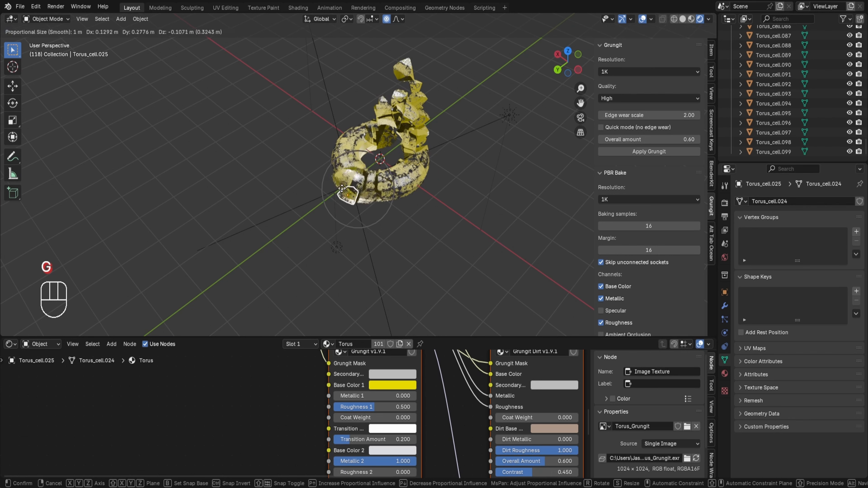
pyautogui.scroll(-3, 342, 194)
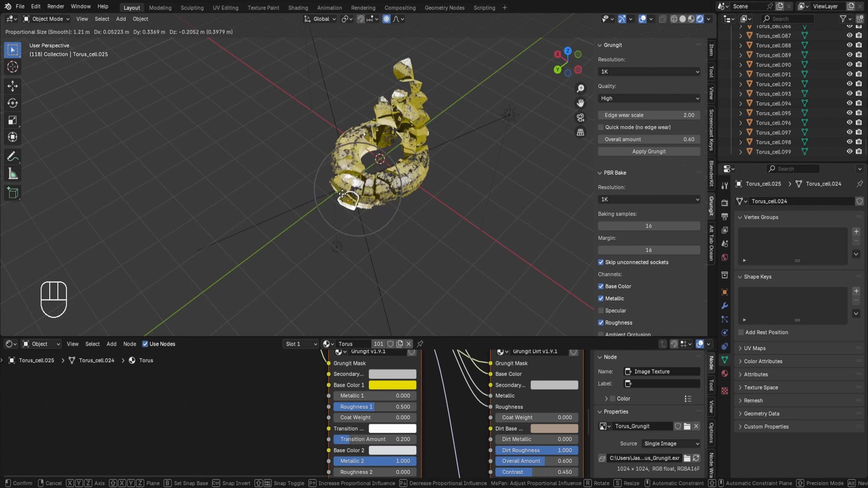
pyautogui.scroll(-1, 342, 194)
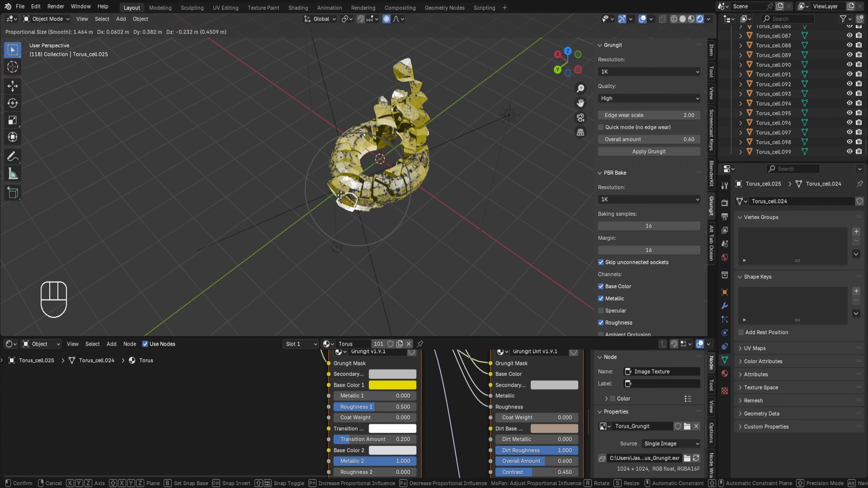
pyautogui.click(341, 196)
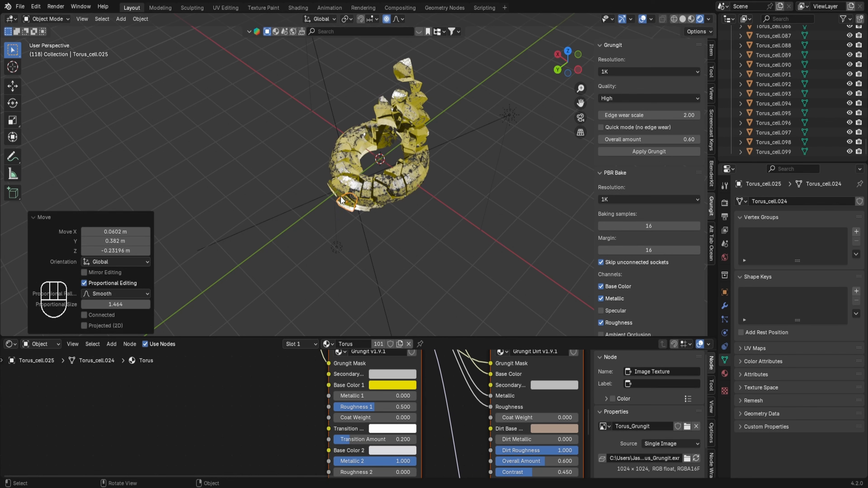